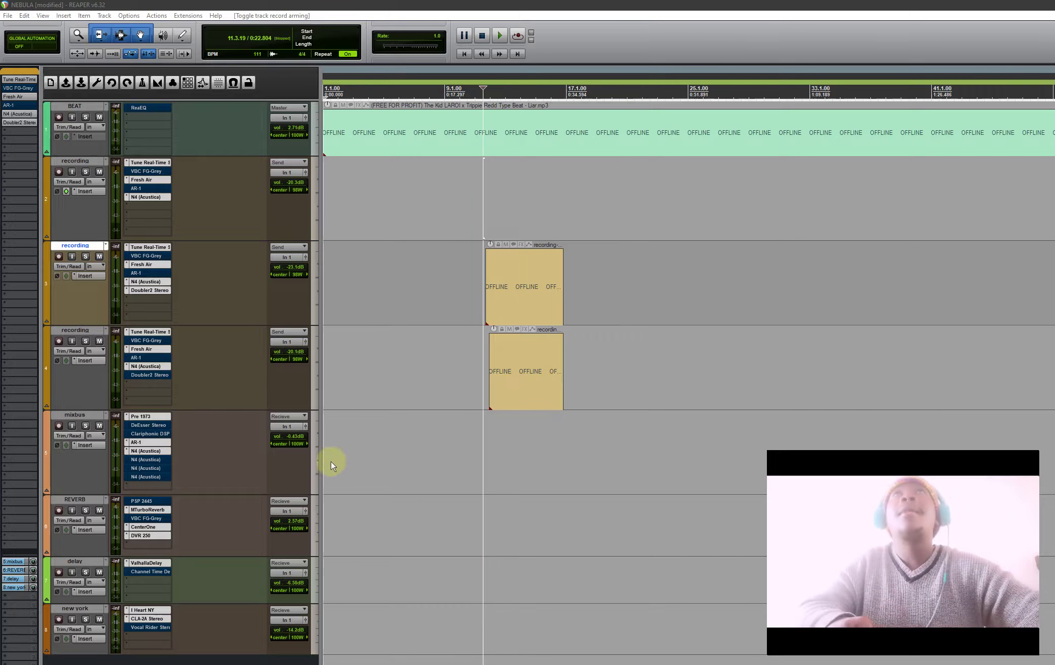
# - Place the play cursor just before the vocal clips near bar 11 and play the full mix
pyautogui.click(231, 141)
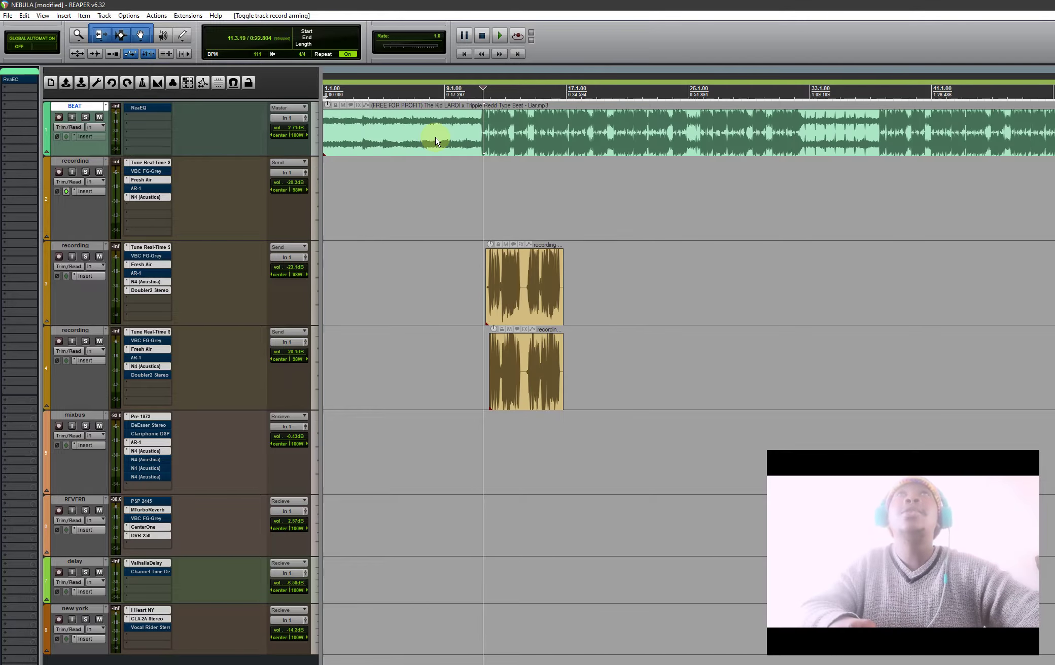
pyautogui.scroll(4, 446, 140)
pyautogui.scroll(-5, 472, 152)
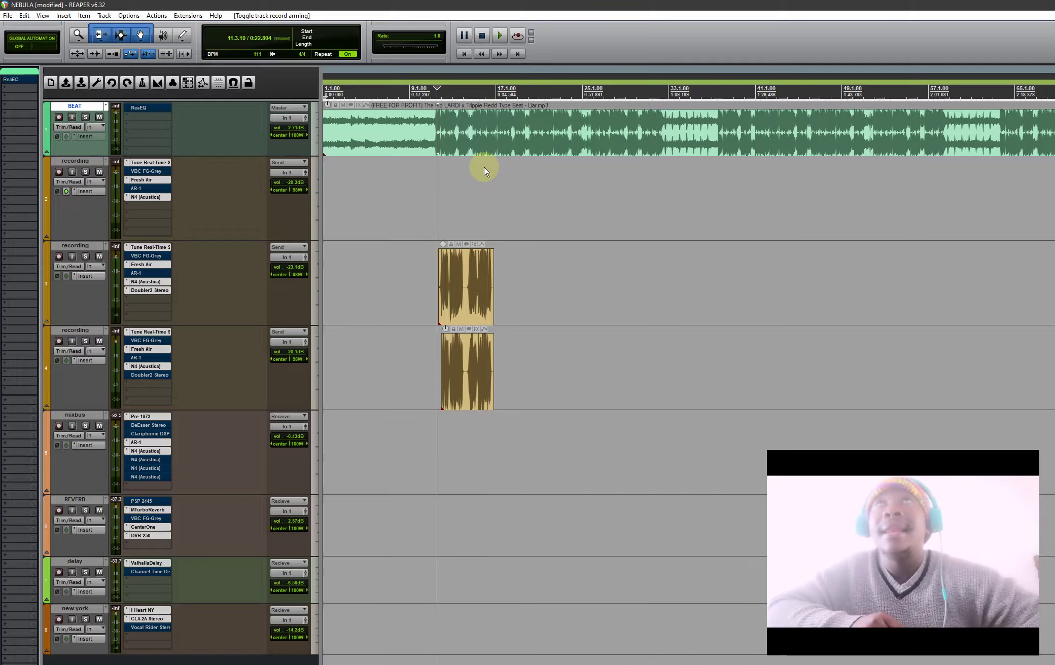
pyautogui.click(435, 89)
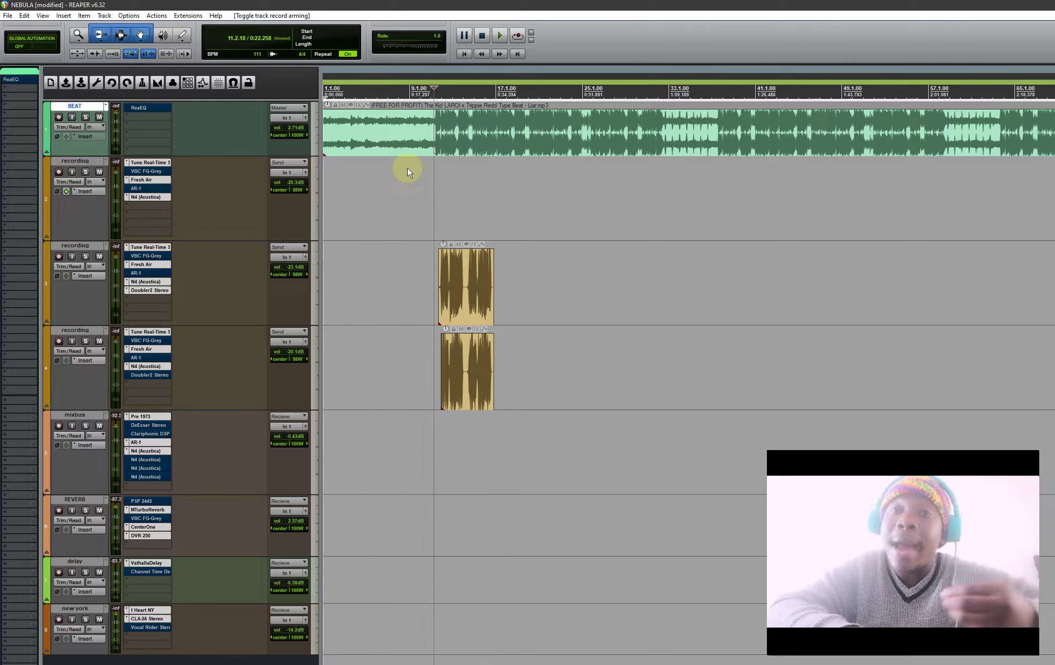
pyautogui.press('space')
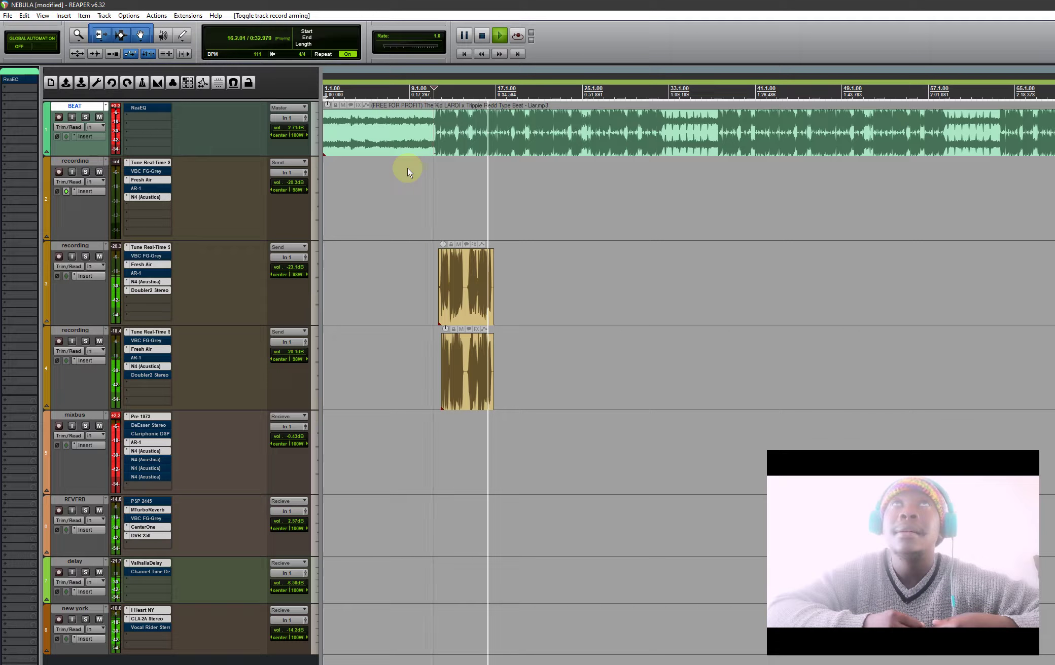
pyautogui.press('space')
pyautogui.press('space')
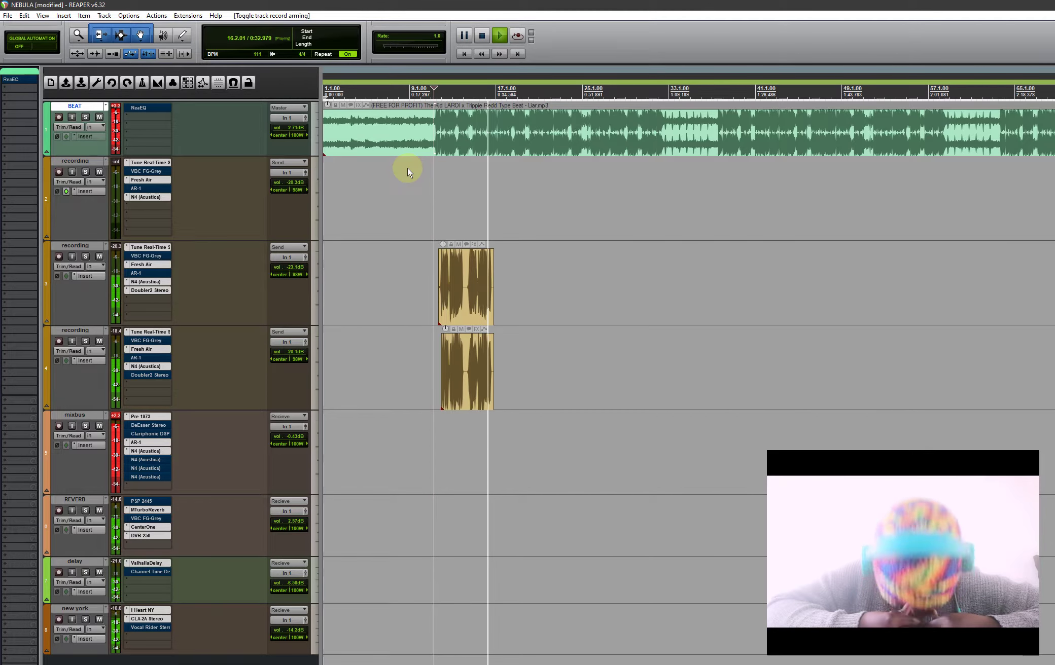
pyautogui.press('space')
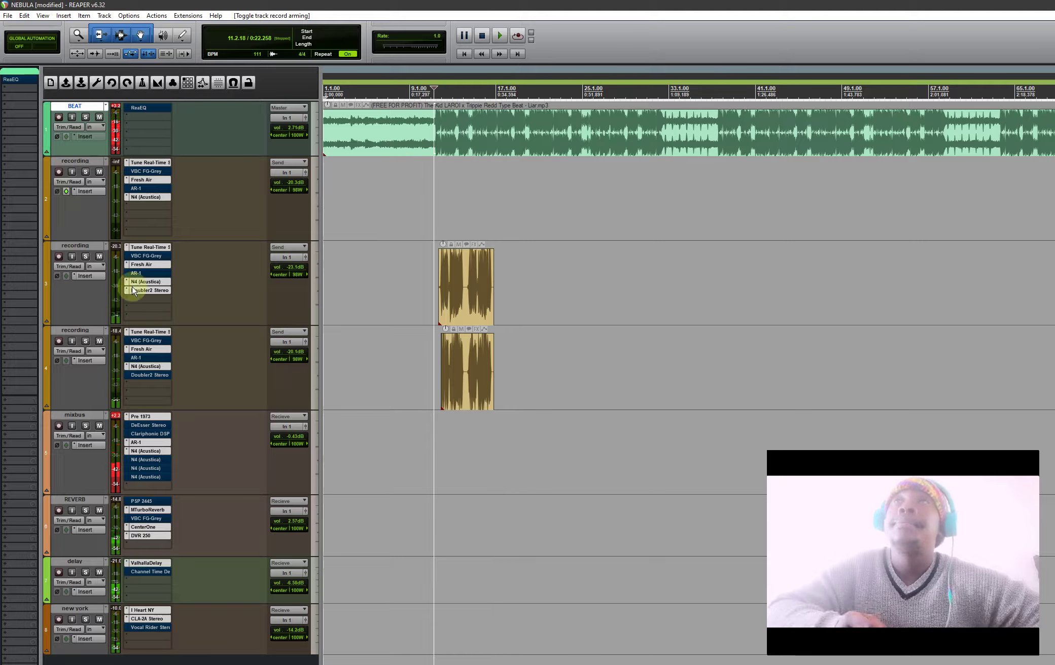
# - Mute the REVERB and delay tracks and play the vocal section without them
pyautogui.click(100, 510)
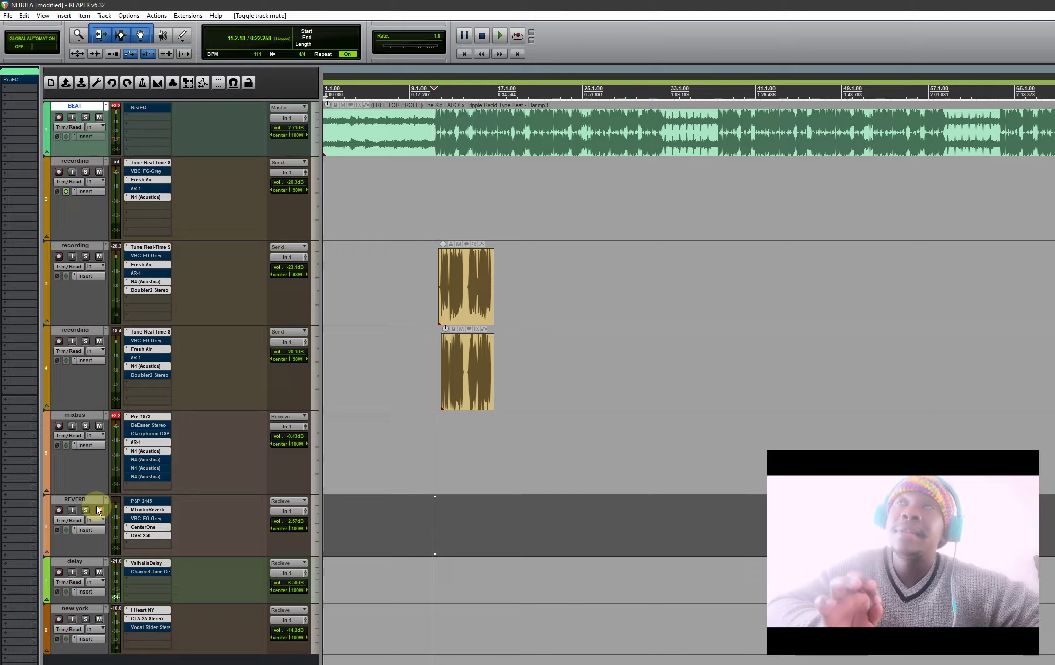
pyautogui.click(100, 573)
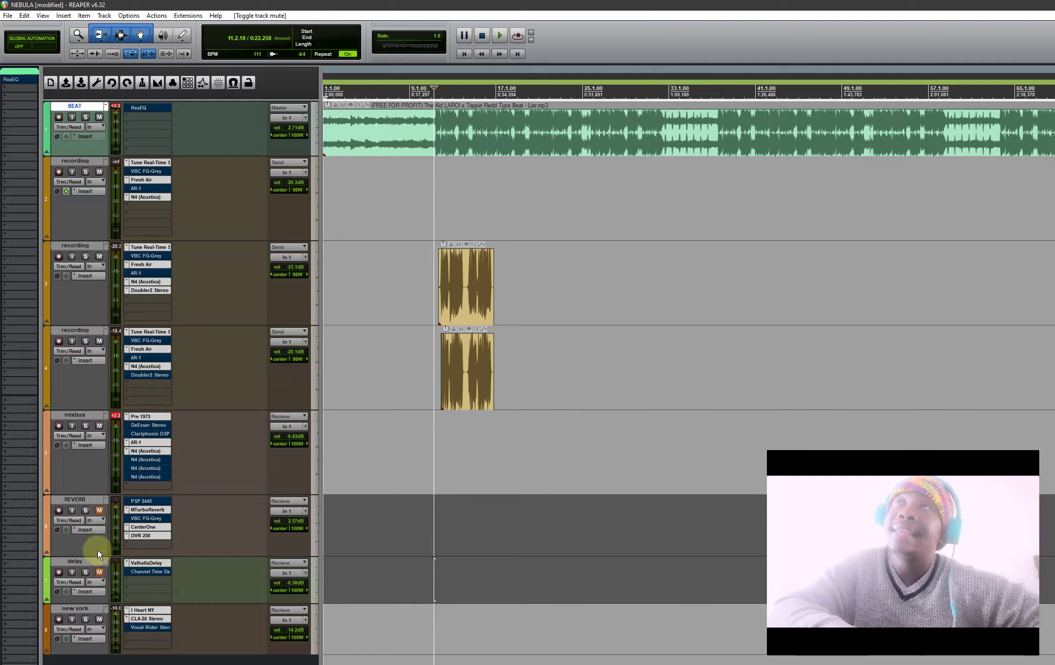
pyautogui.press('space')
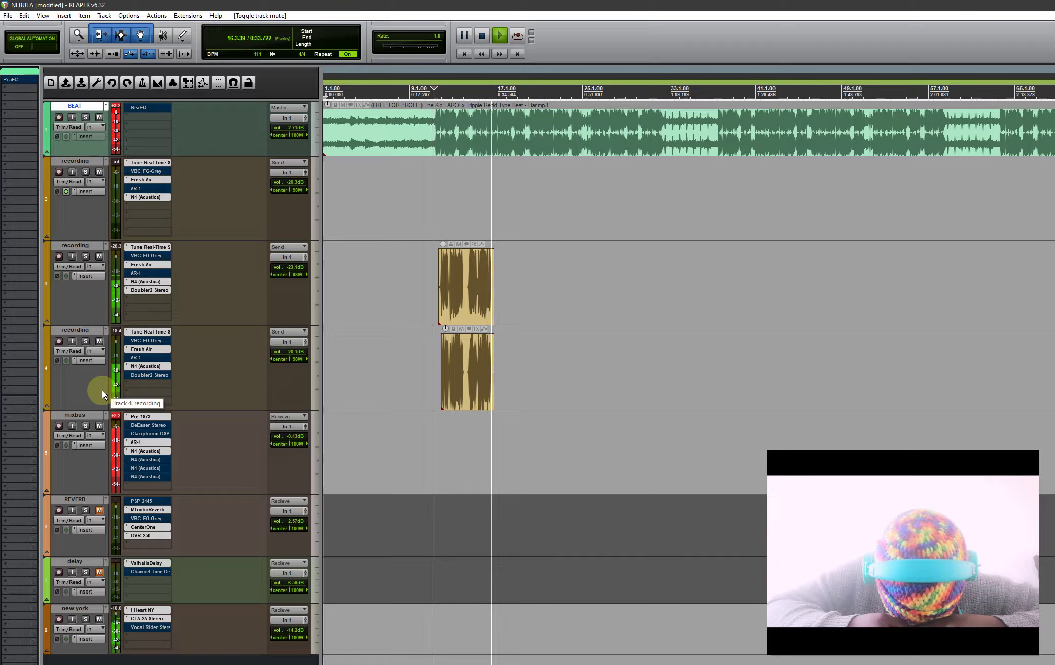
pyautogui.press('space')
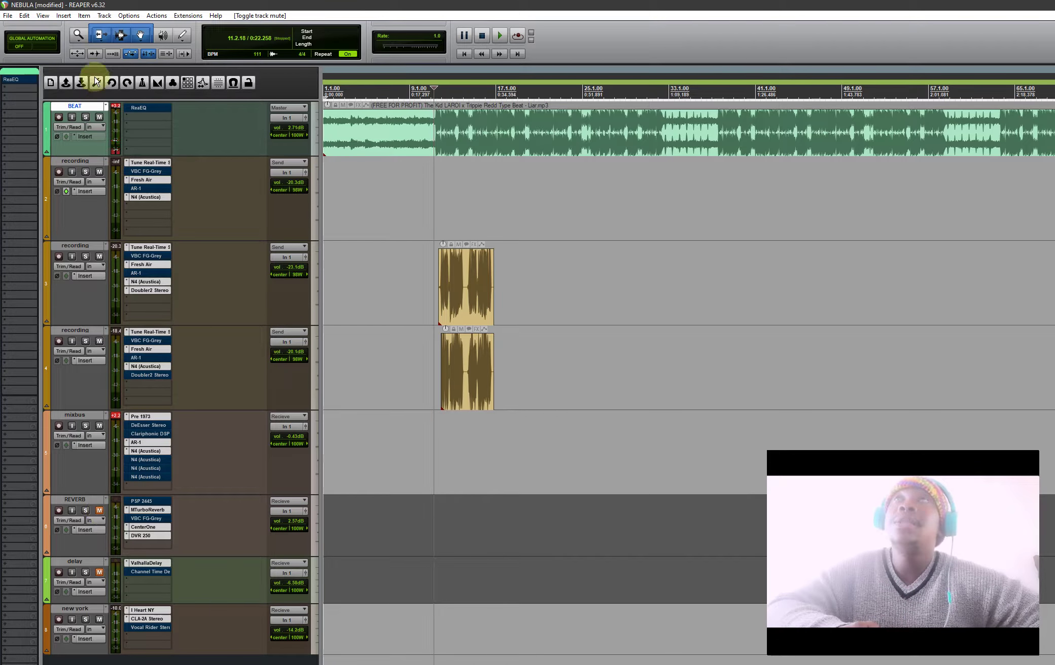
# - Mute the BEAT track and play the vocal section without the instrumental
pyautogui.click(99, 117)
pyautogui.press('space')
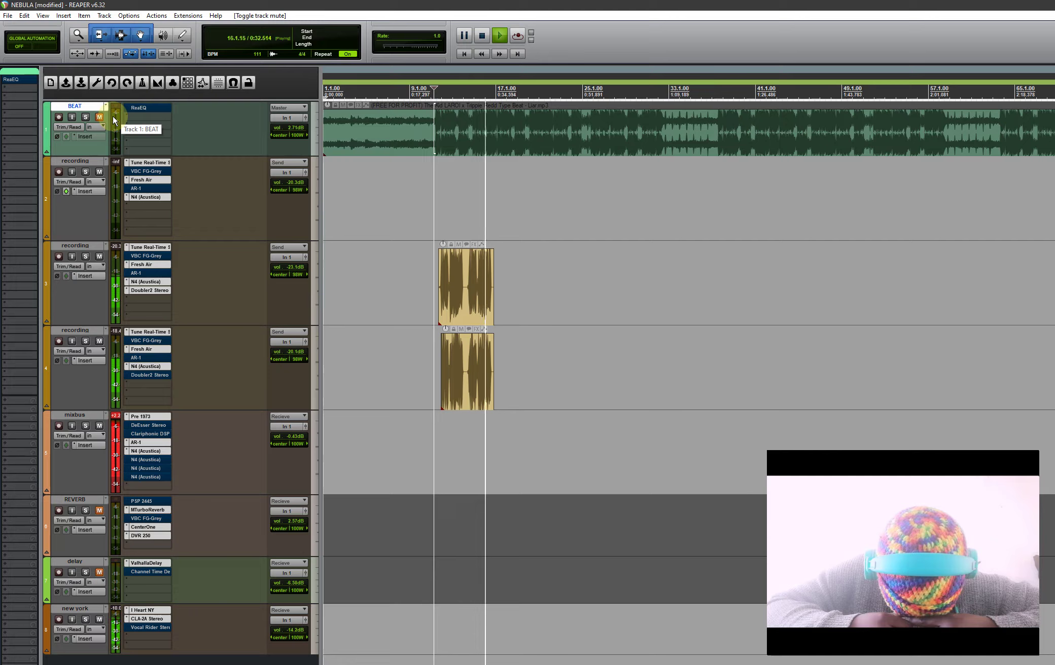
pyautogui.press('space')
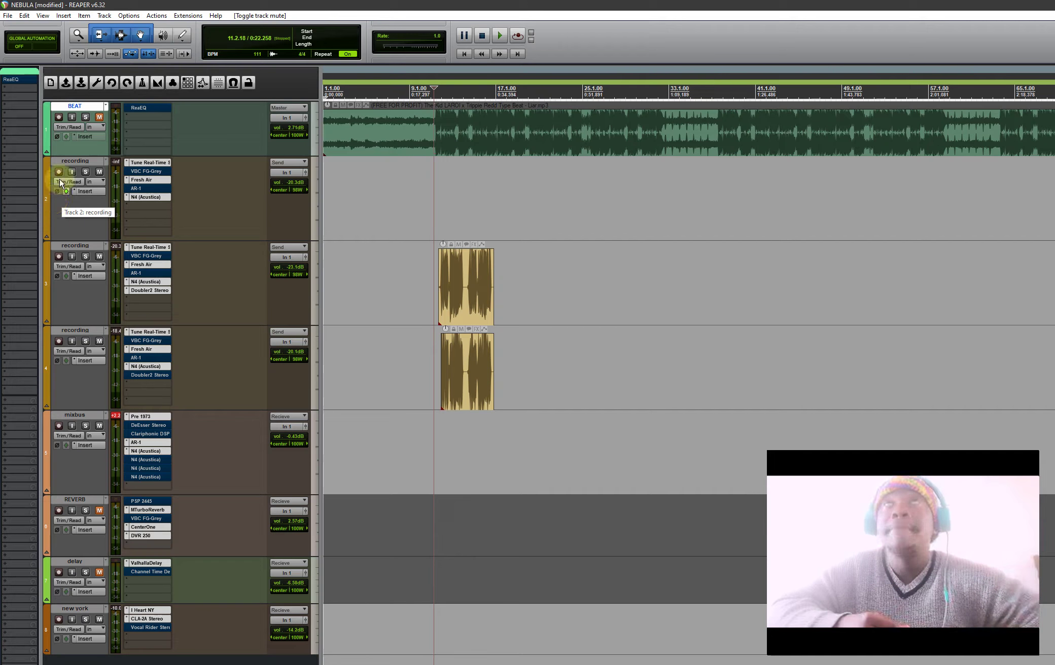
# - Open the input FX chain of track 2 (recording) and examine the CLA MixHub EQ settings
pyautogui.click(73, 199)
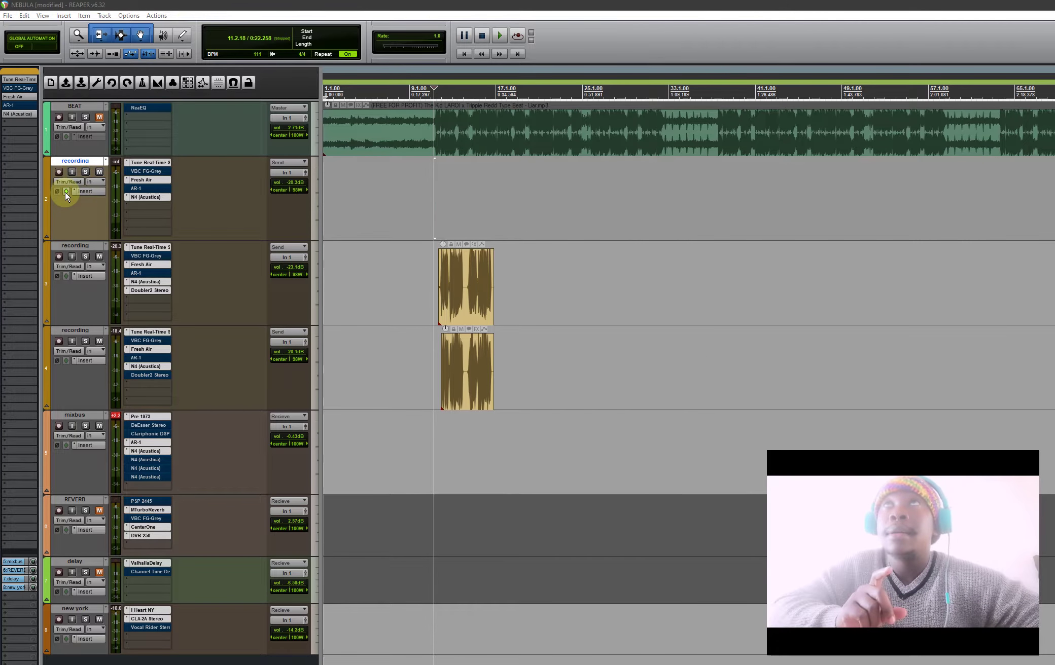
pyautogui.click(66, 196)
pyautogui.moveTo(737, 365); pyautogui.dragTo(253, 151)
pyautogui.click(221, 203)
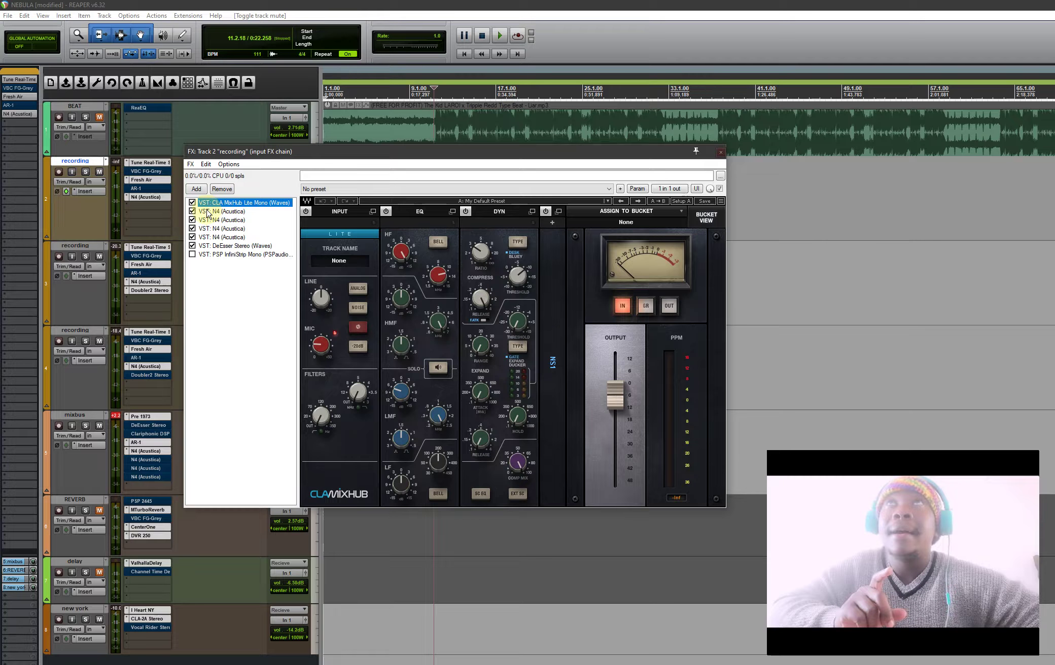
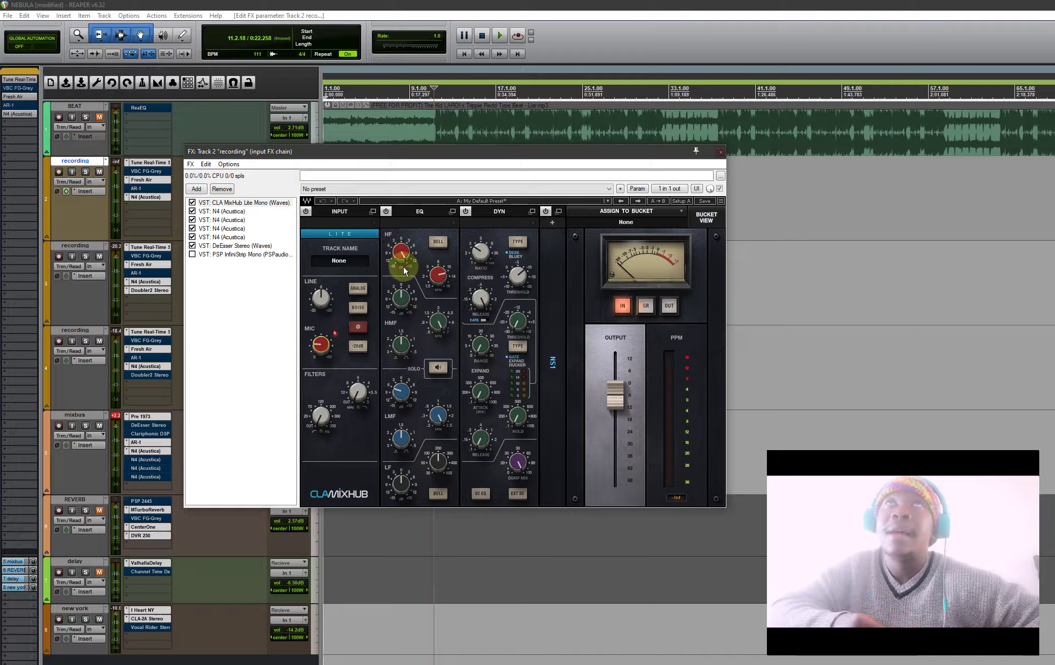
pyautogui.moveTo(406, 255)
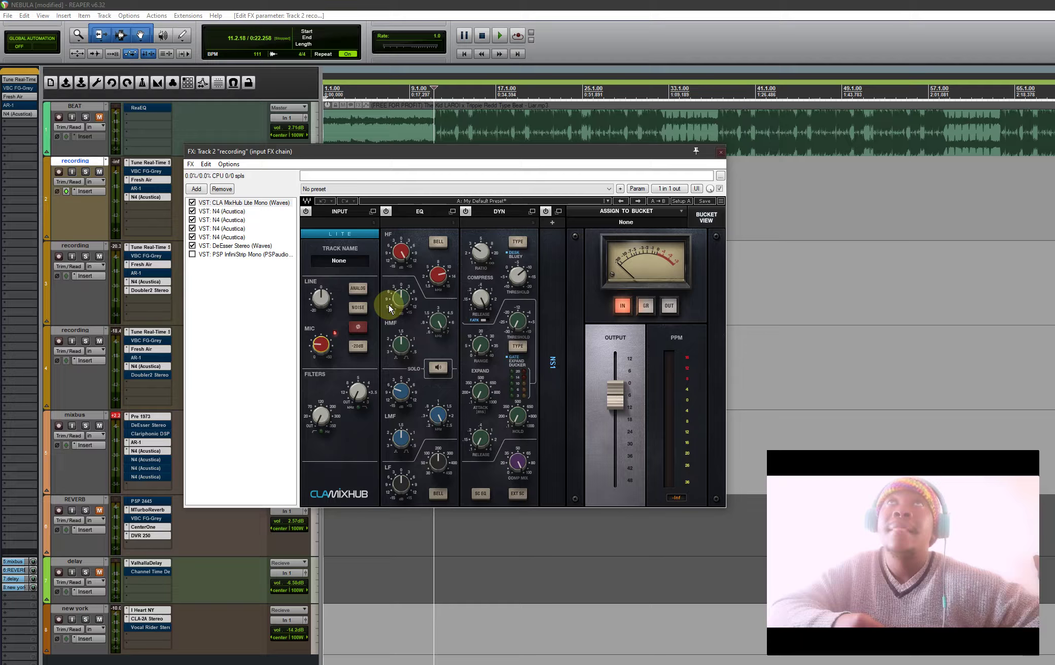
pyautogui.moveTo(399, 306)
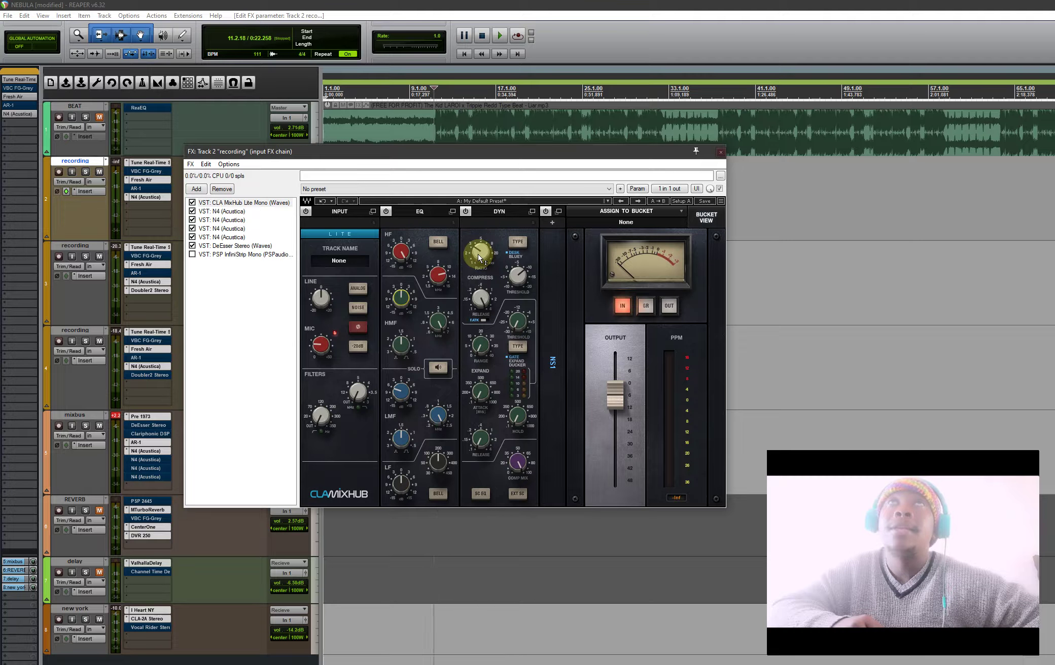
# - Examine the CLA MixHub compressor controls and its NS1 noise suppressor insert, and close the input FX chain
pyautogui.moveTo(479, 257); pyautogui.dragTo(476, 257)
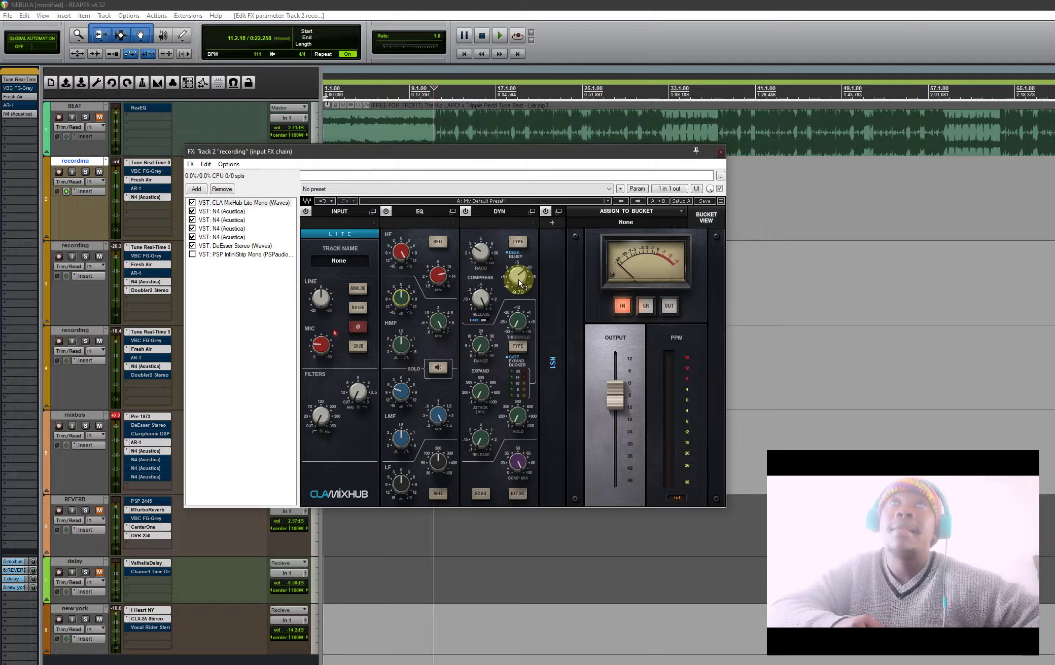
pyautogui.moveTo(512, 280)
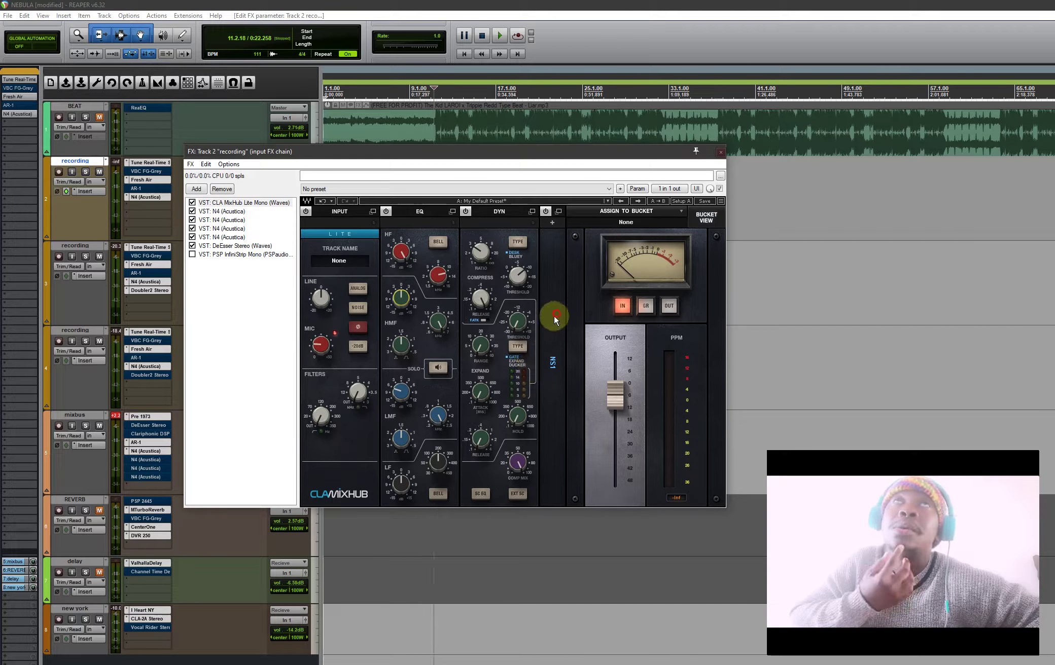
pyautogui.click(559, 212)
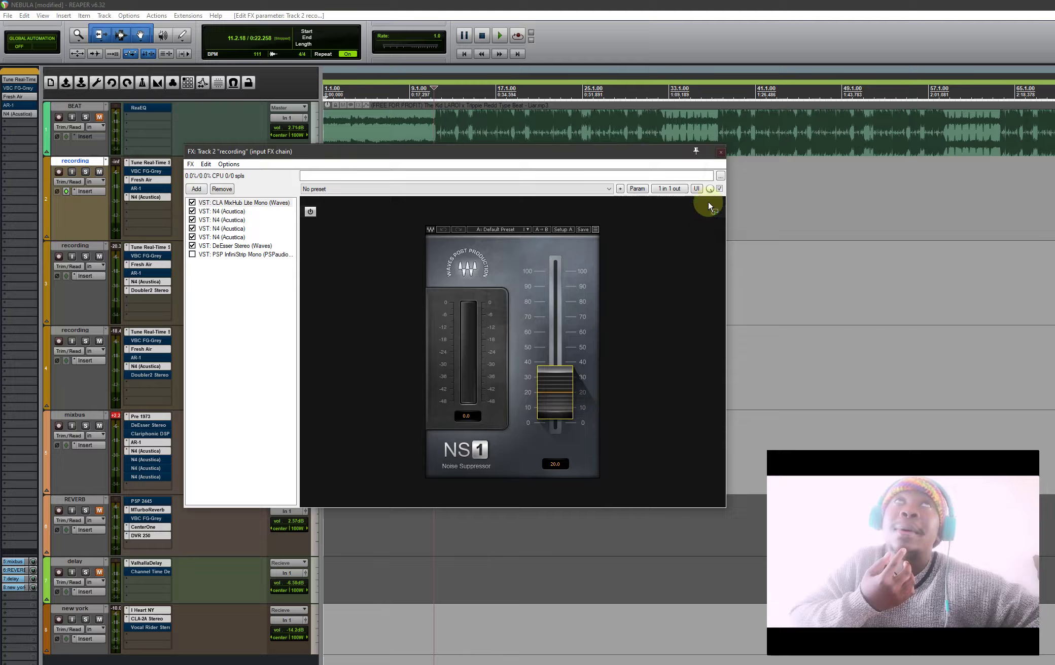
pyautogui.click(720, 153)
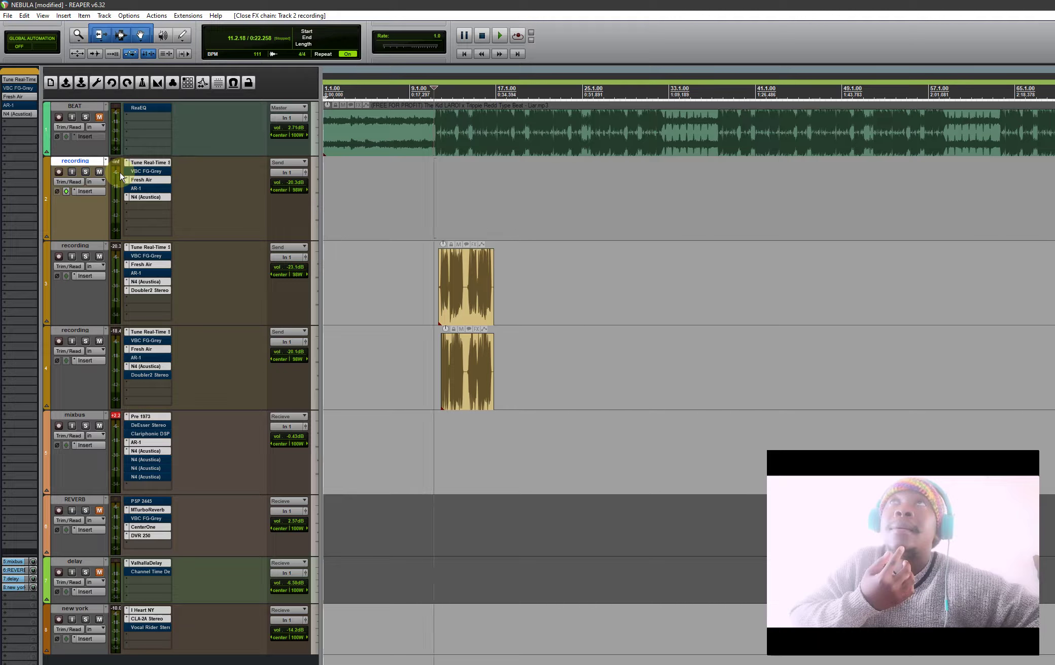
# - Examine the B 1102 preamp and OPTO-3A leveler in the first two N4 (Acustica) plugins of track 2's input FX chain
pyautogui.click(66, 191)
pyautogui.click(223, 211)
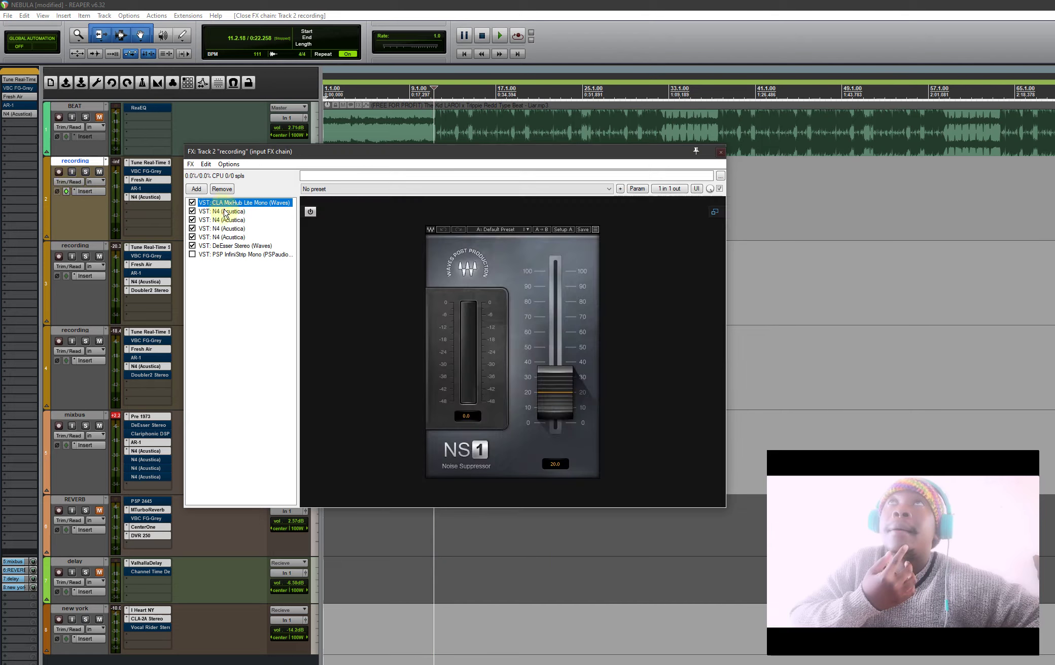
pyautogui.click(361, 152)
pyautogui.moveTo(361, 152); pyautogui.dragTo(355, 248)
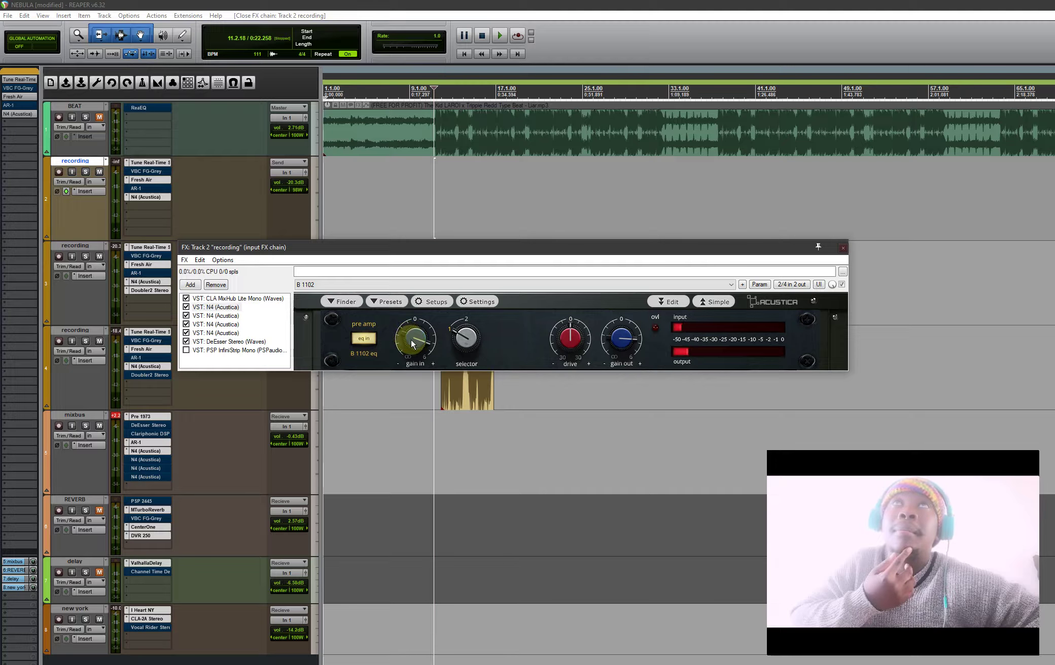
pyautogui.moveTo(411, 344)
pyautogui.mouseDown()
pyautogui.moveTo(412, 368)
pyautogui.moveTo(417, 347)
pyautogui.mouseUp()
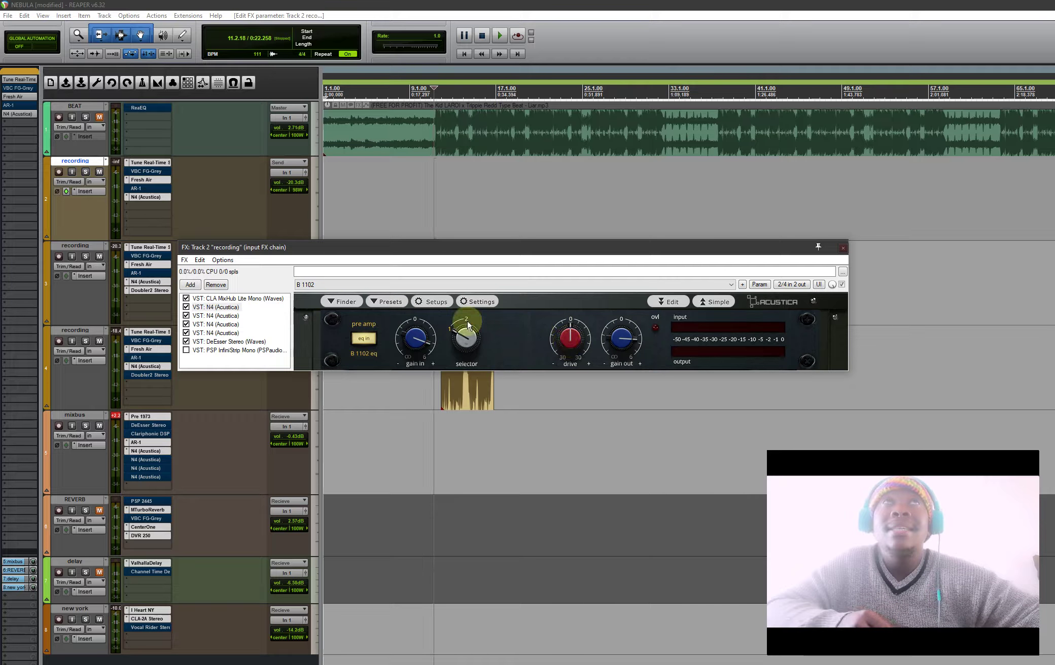
pyautogui.click(223, 316)
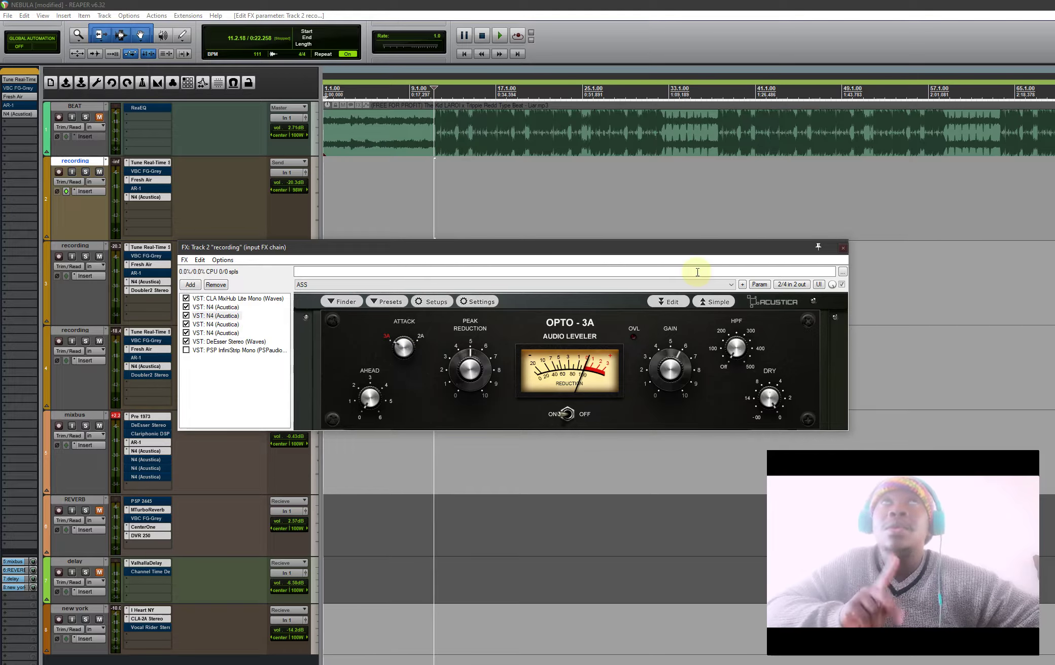
pyautogui.click(842, 248)
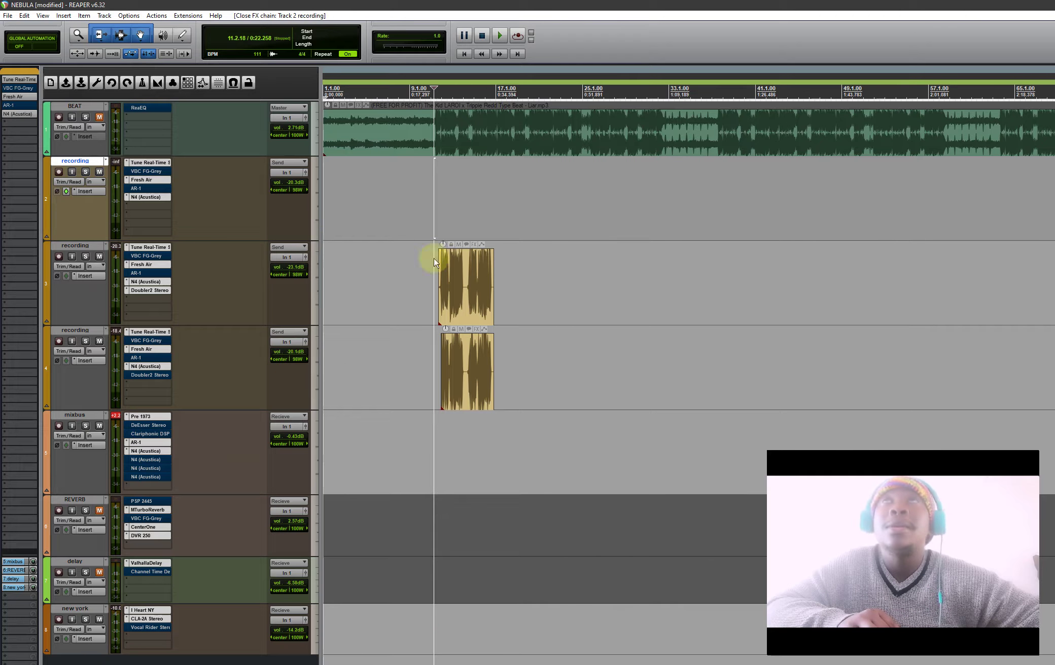
# - Bypass the DeEsser Stereo, all four N4 plugins and CLA MixHub Lite Mono in track 2's input FX chain
pyautogui.click(66, 192)
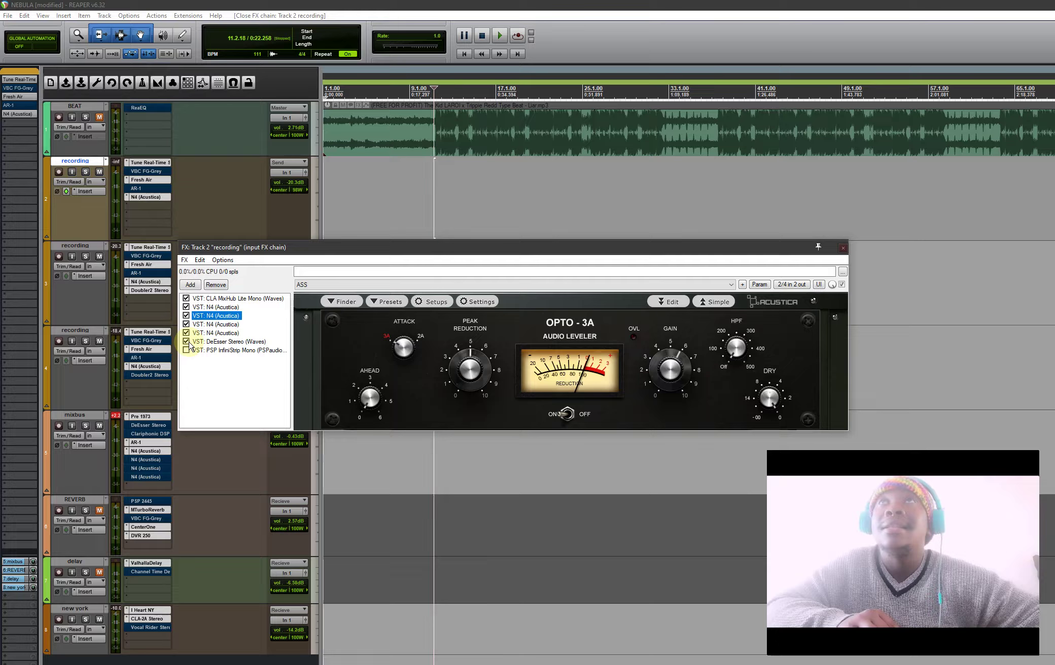
pyautogui.click(186, 341)
pyautogui.click(186, 332)
pyautogui.click(186, 324)
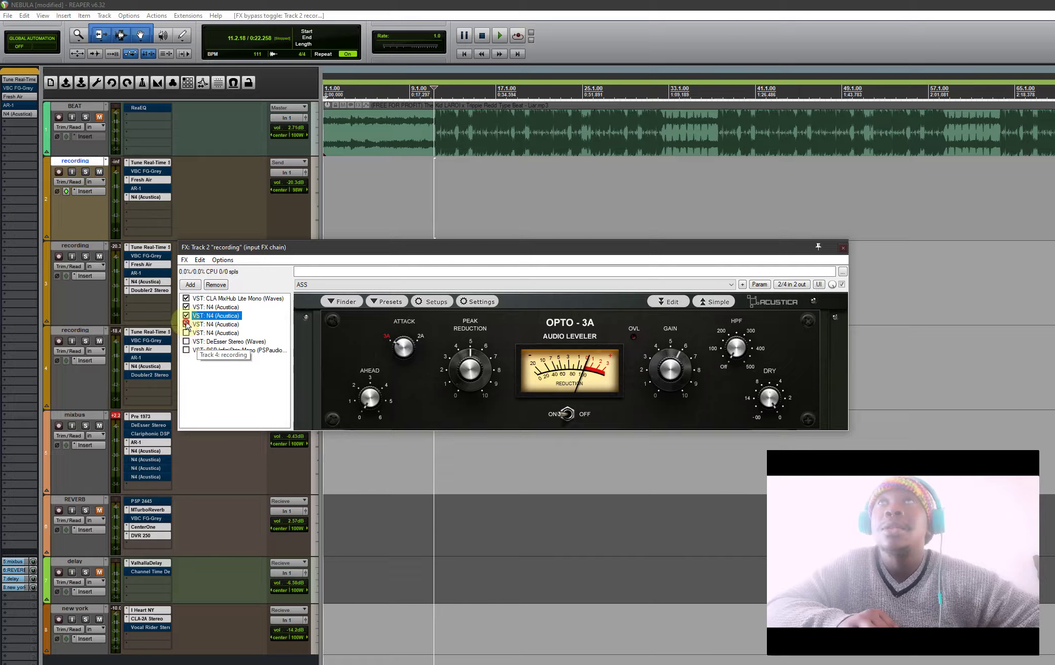
pyautogui.click(186, 316)
pyautogui.click(186, 307)
pyautogui.click(186, 298)
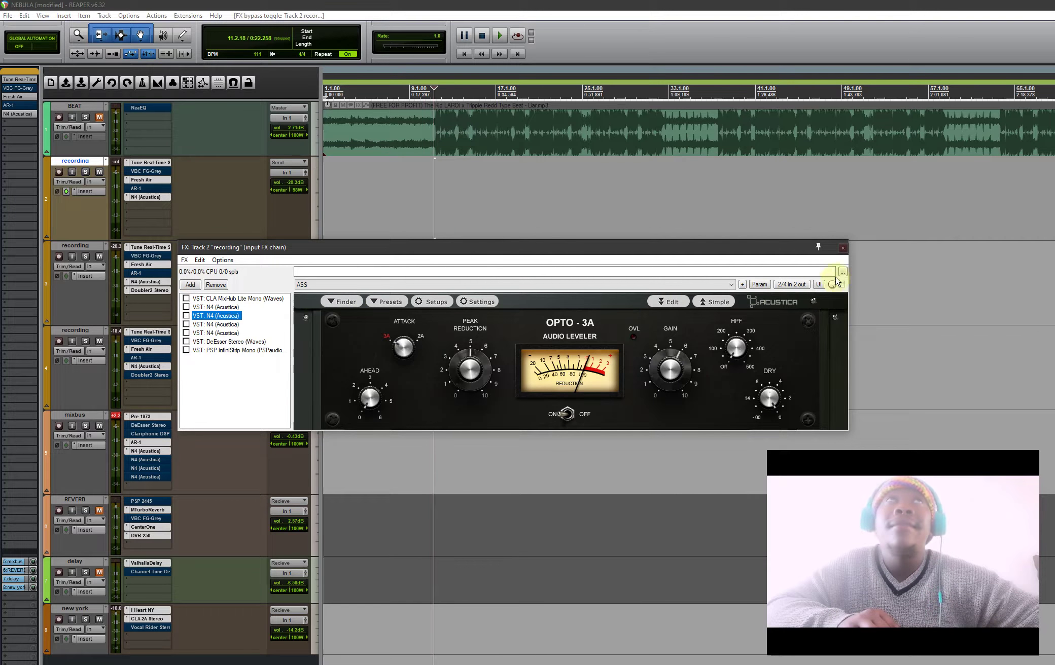
pyautogui.click(842, 248)
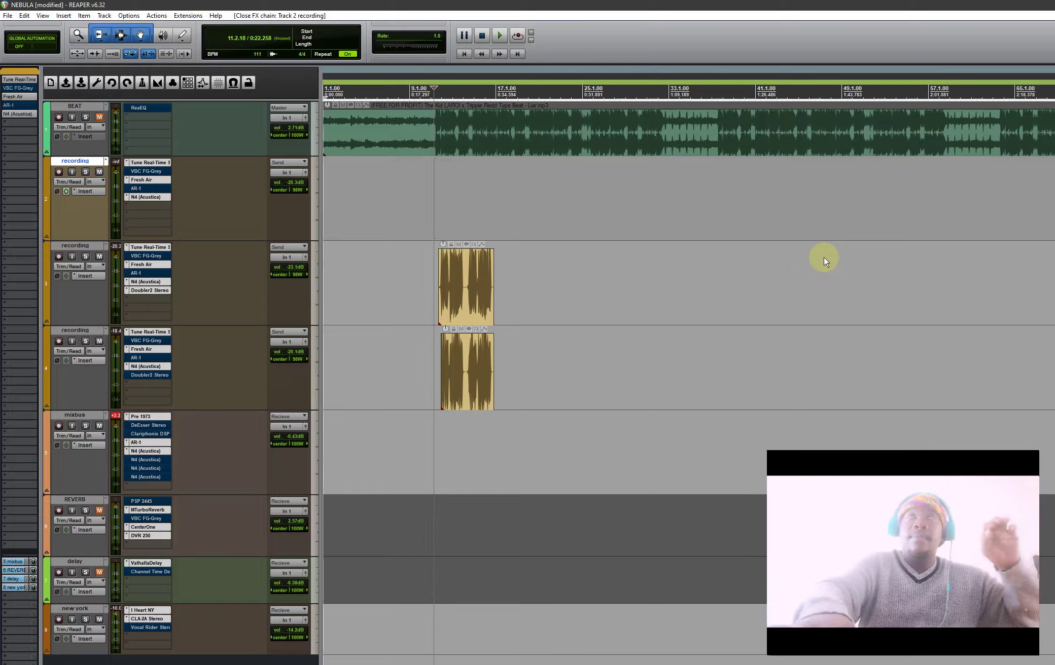
# - Move the play cursor to bar 25, unmute the BEAT track and briefly play from there
pyautogui.click(589, 90)
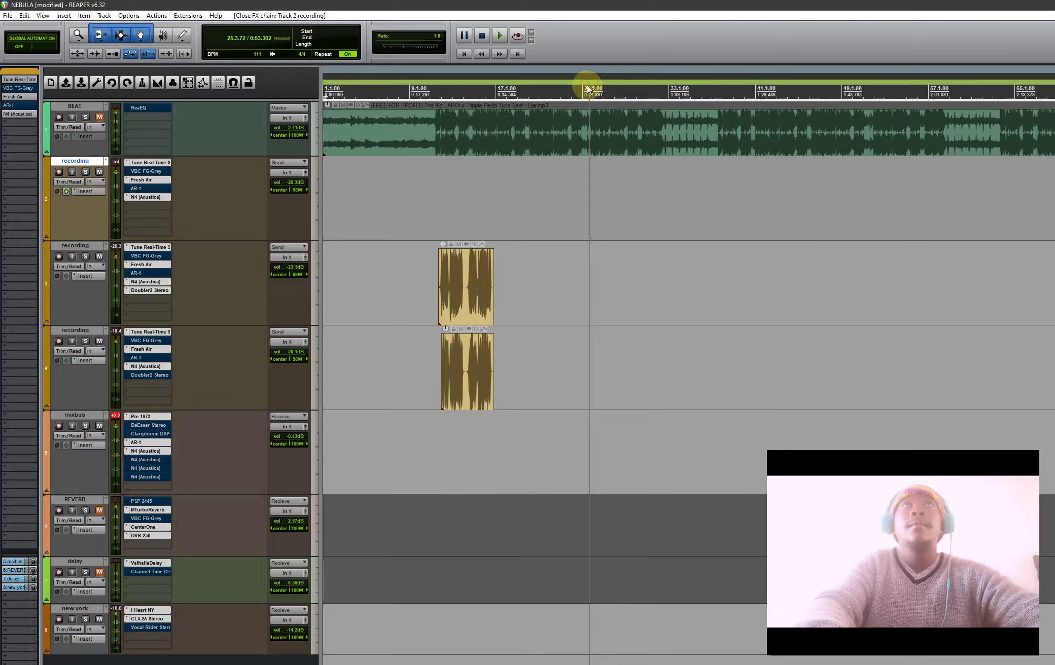
pyautogui.click(100, 120)
pyautogui.press('space')
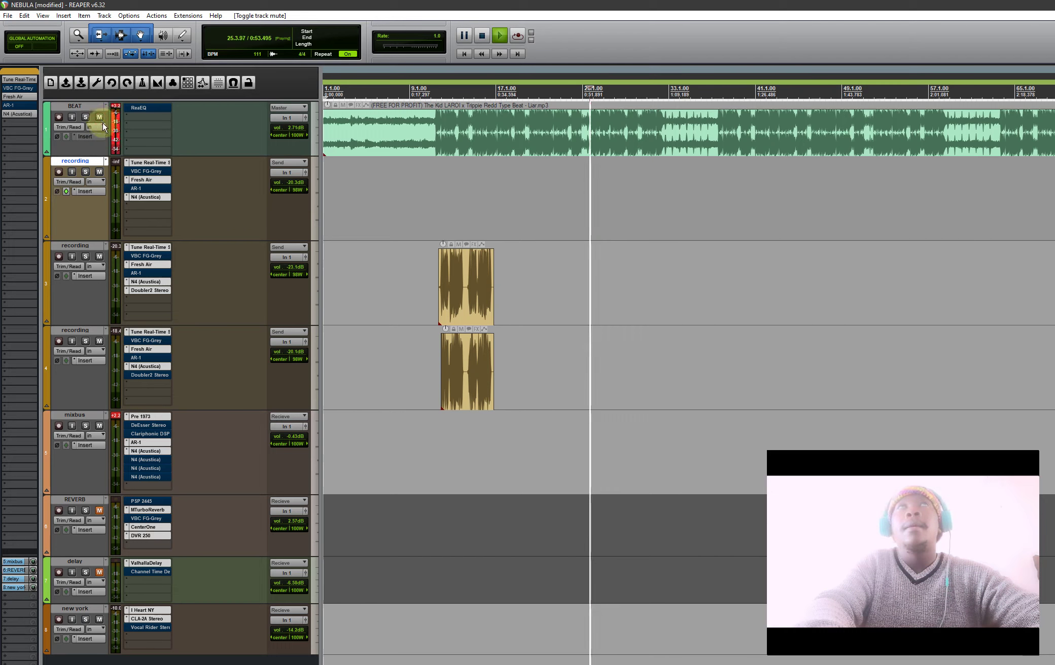
pyautogui.press('space')
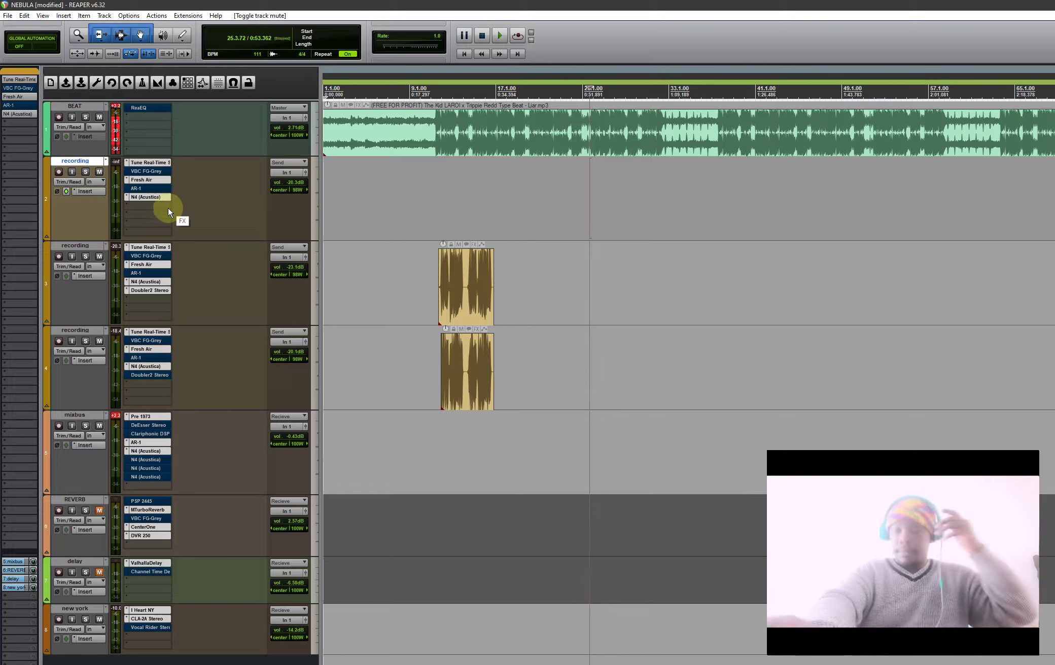
# - Try to record a vocal take from bar 25 and play the section back
pyautogui.hotkey('ctrl', 'r')
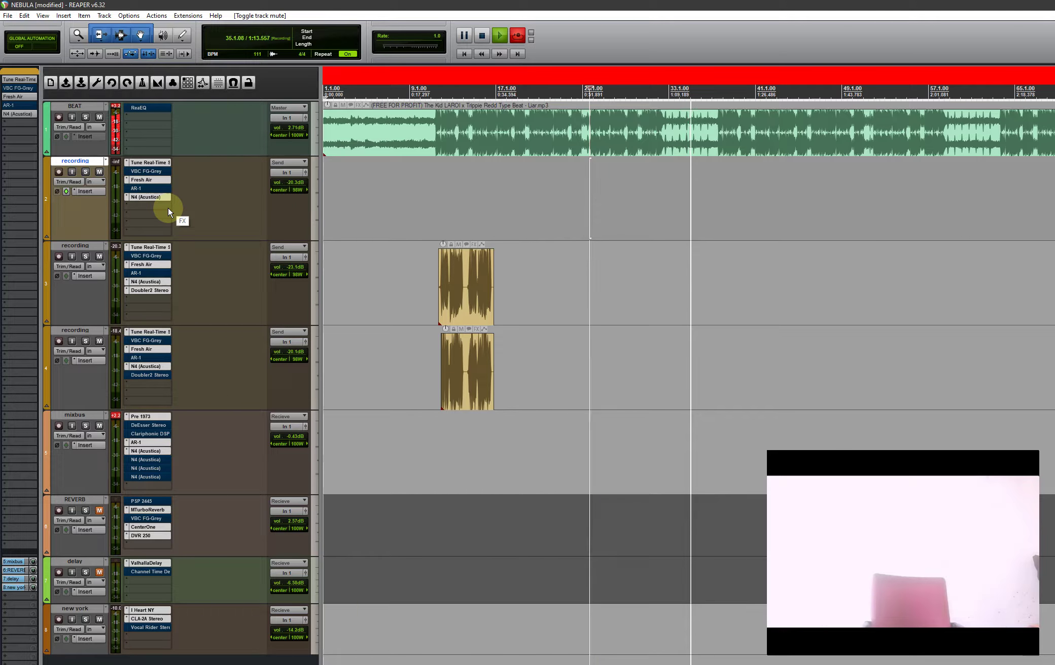
pyautogui.press('space')
pyautogui.press('space')
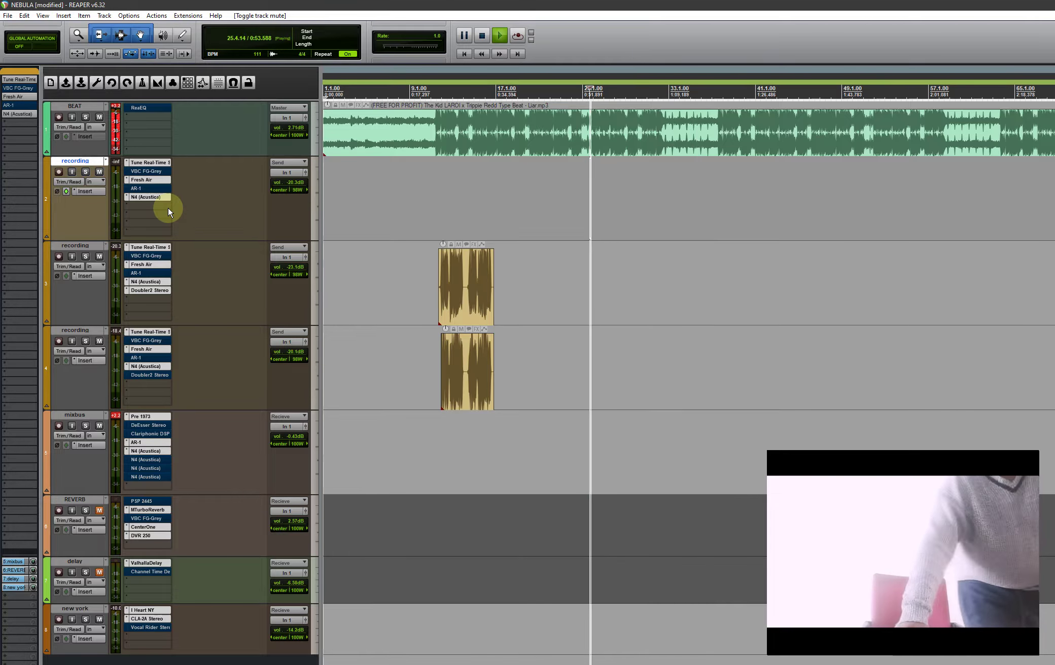
# - Arm track 2, set a time selection over about bars 25 to 34, record a vocal take and start playing it back
pyautogui.press('space')
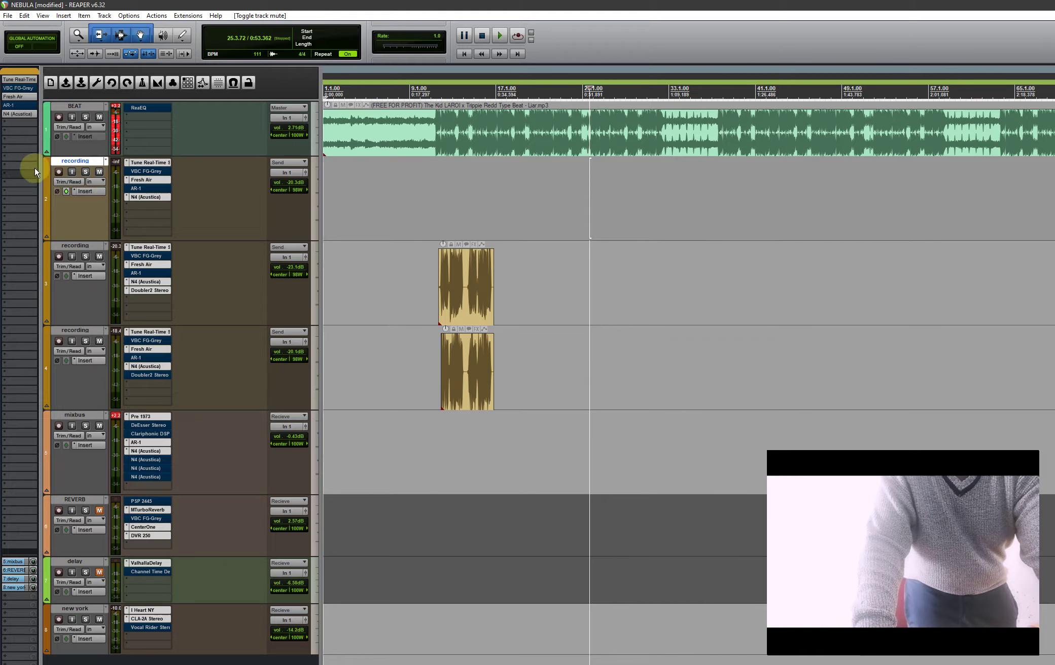
pyautogui.click(58, 172)
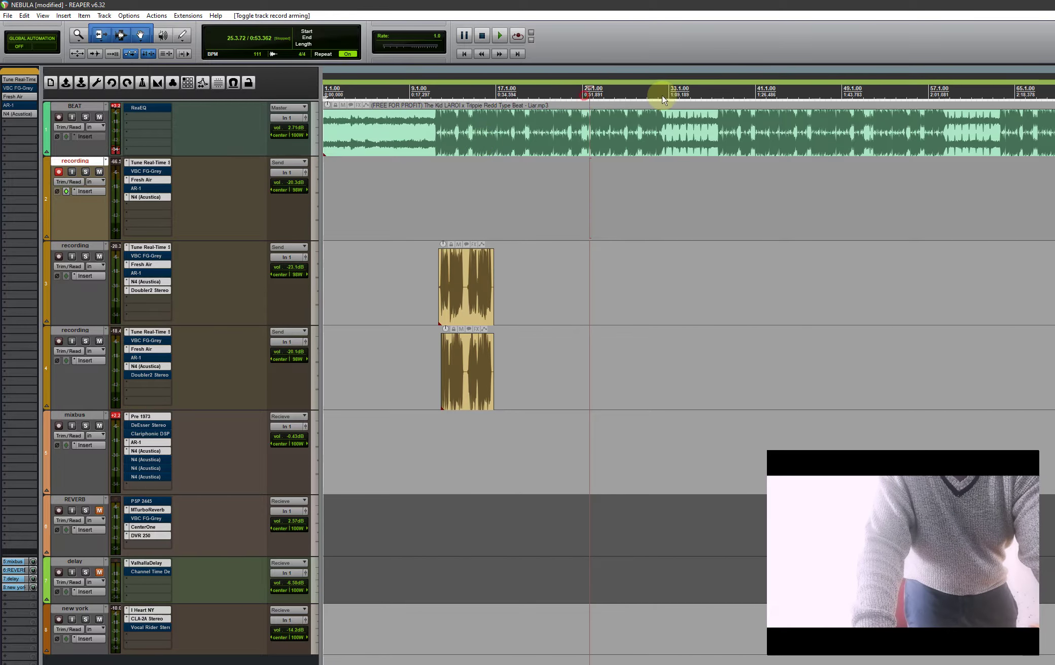
pyautogui.moveTo(663, 100); pyautogui.dragTo(666, 106)
pyautogui.hotkey('ctrl', 'r')
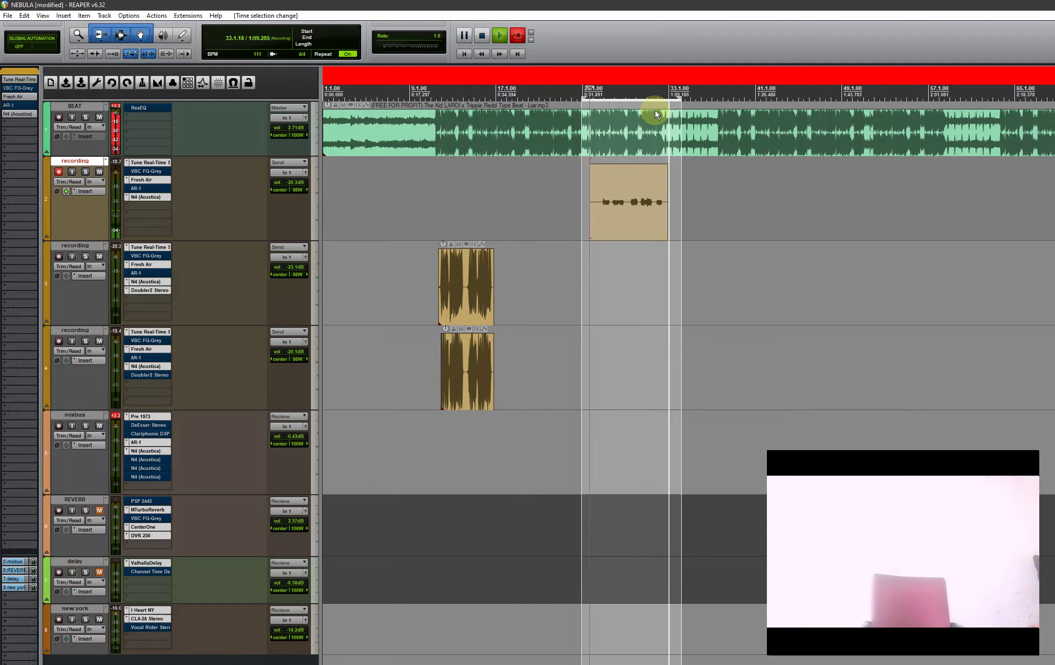
pyautogui.press('space')
pyautogui.press('space')
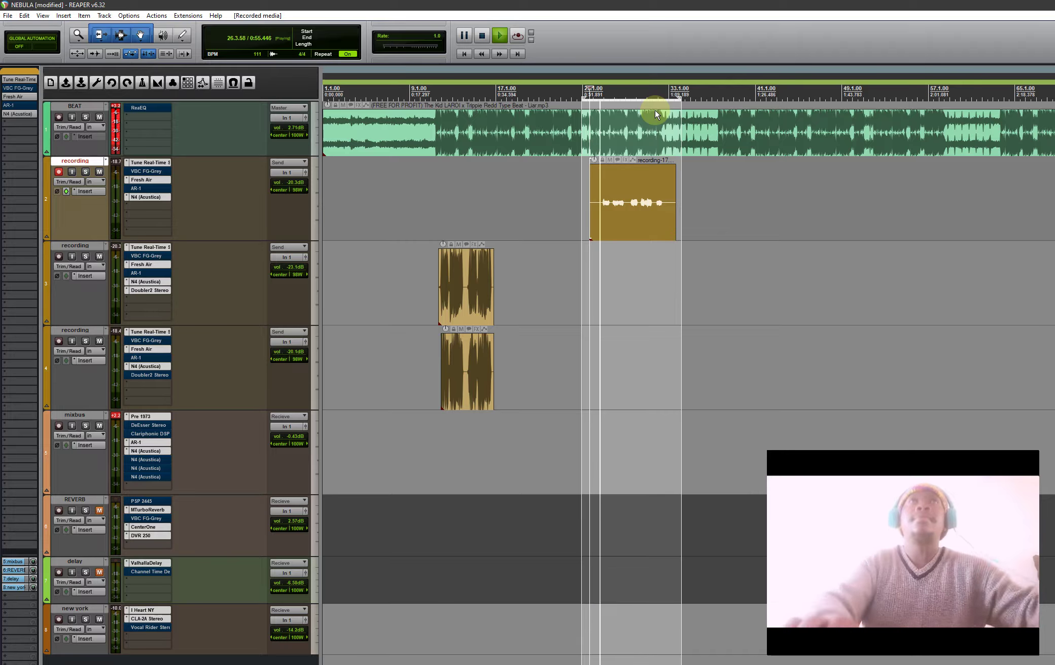
# - Move the new take on track 2 slightly earlier, trim its end to between bars 31 and 32, and replay it
pyautogui.scroll(2, 582, 160)
pyautogui.scroll(5, 582, 160)
pyautogui.moveTo(703, 205); pyautogui.dragTo(692, 207)
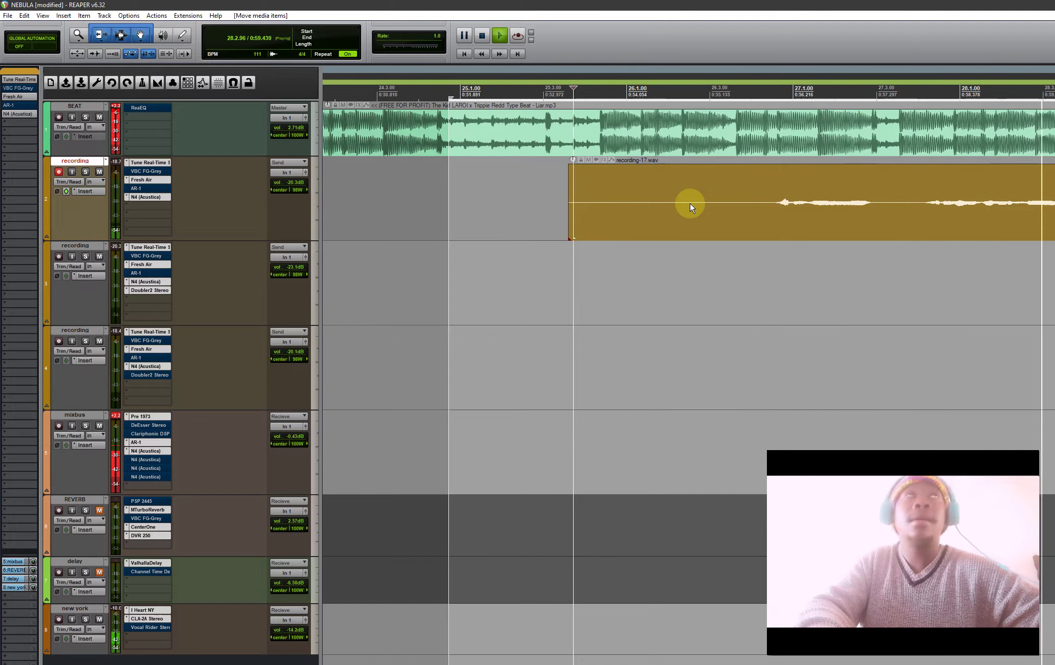
pyautogui.scroll(-4, 691, 203)
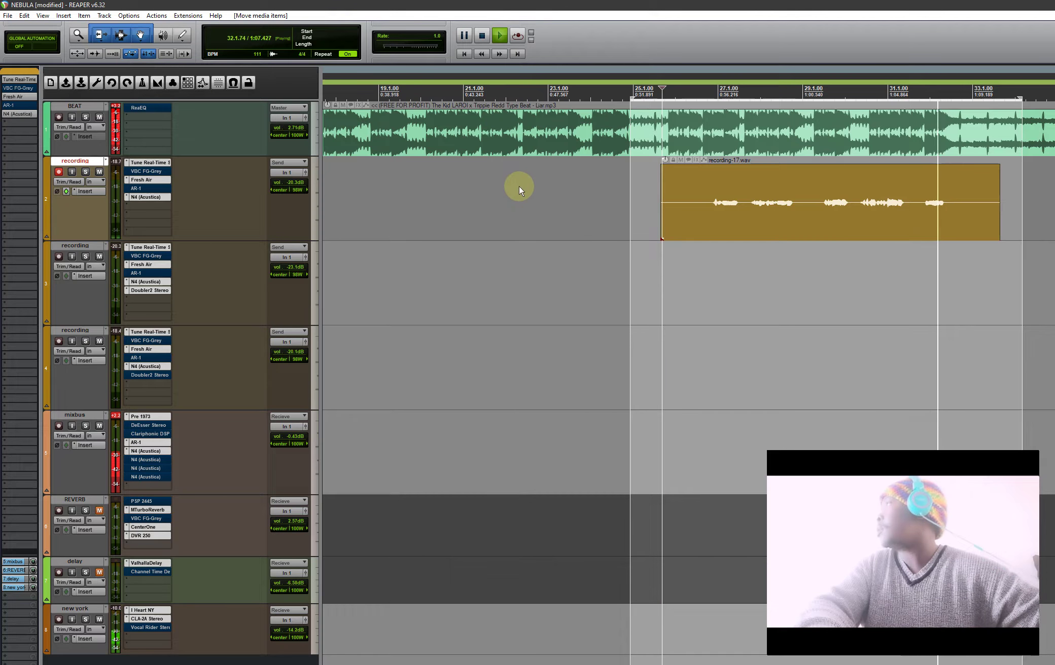
pyautogui.moveTo(998, 201); pyautogui.dragTo(916, 201)
pyautogui.click(701, 94)
pyautogui.scroll(-3, 700, 102)
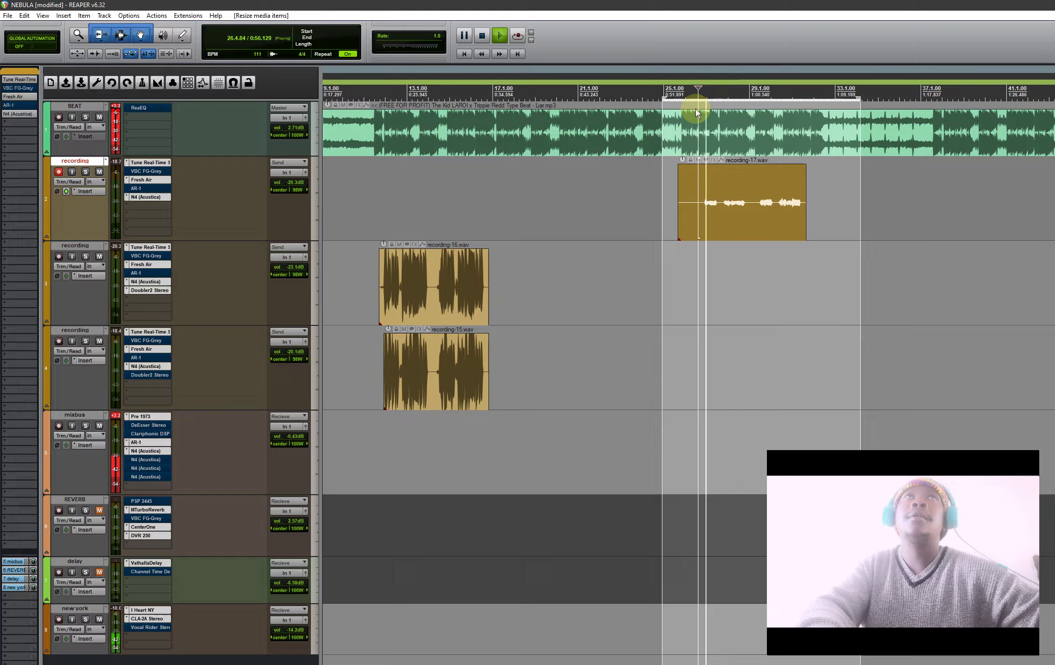
# - Mute the BEAT track and bypass track 2's entire track FX chain
pyautogui.click(99, 117)
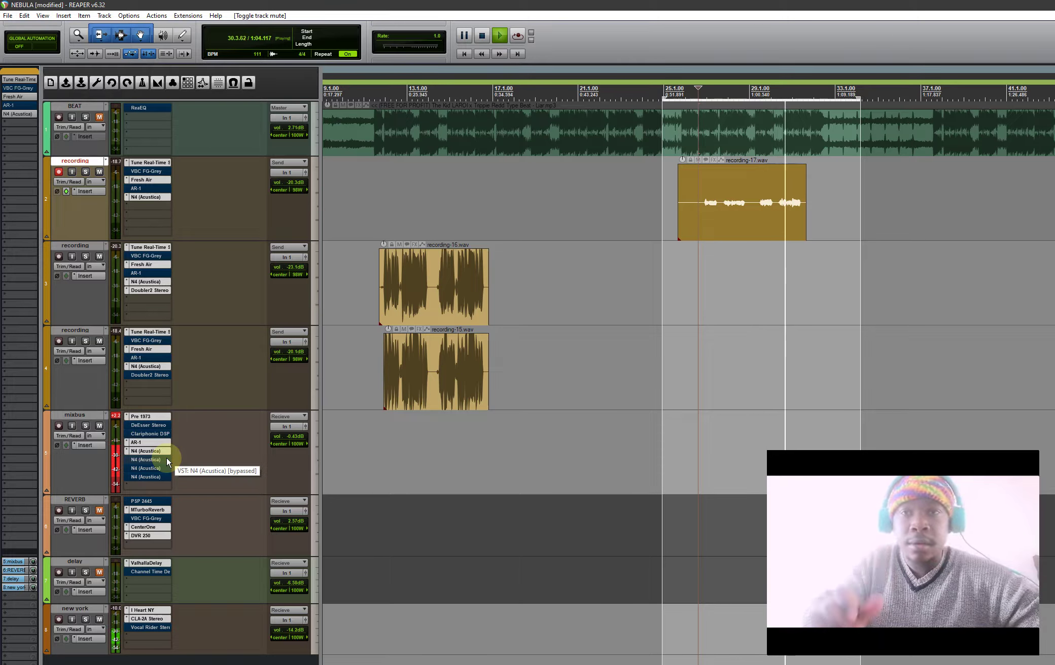
pyautogui.press('space')
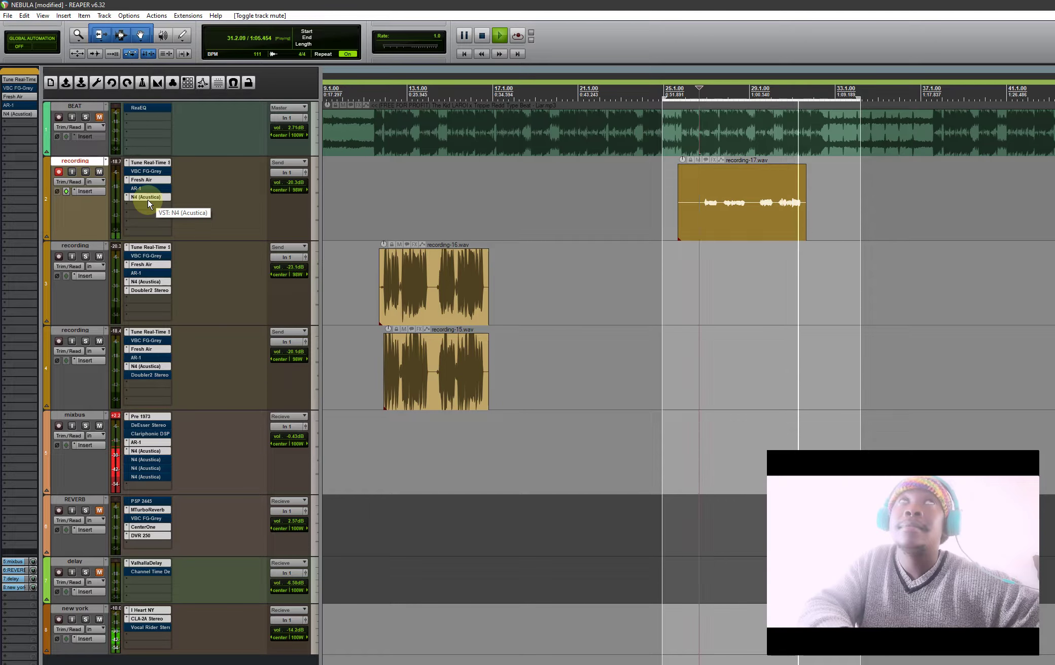
pyautogui.click(81, 192)
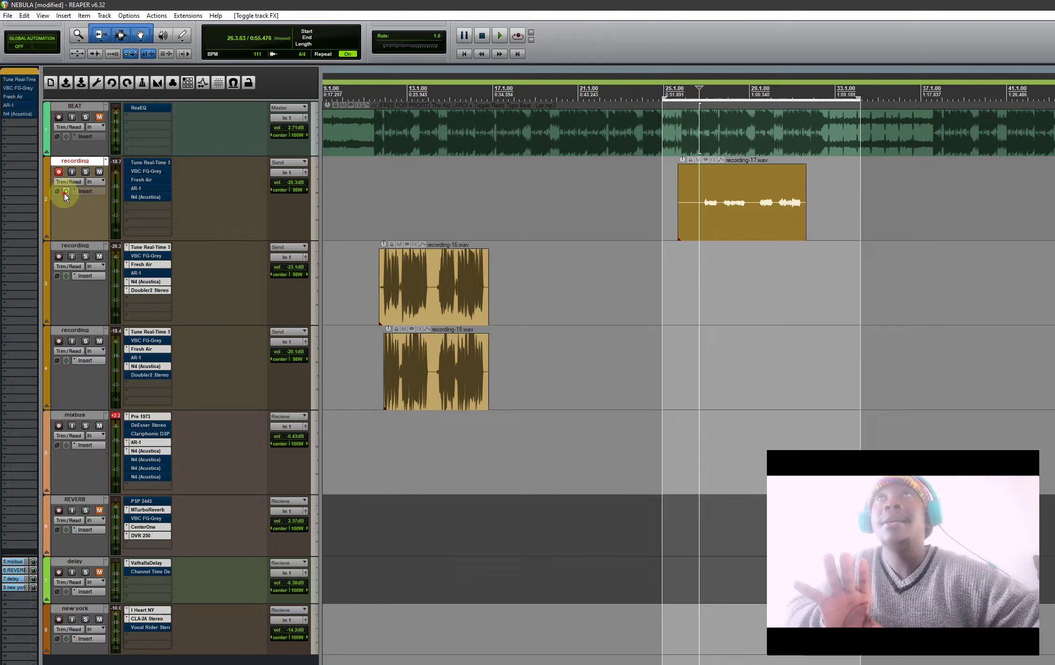
# - Copy the input FX chain onto the recording-17.wav item and remove PSP InfiniStrip Mono from the item's chain
pyautogui.hotkey('shift', 'e')
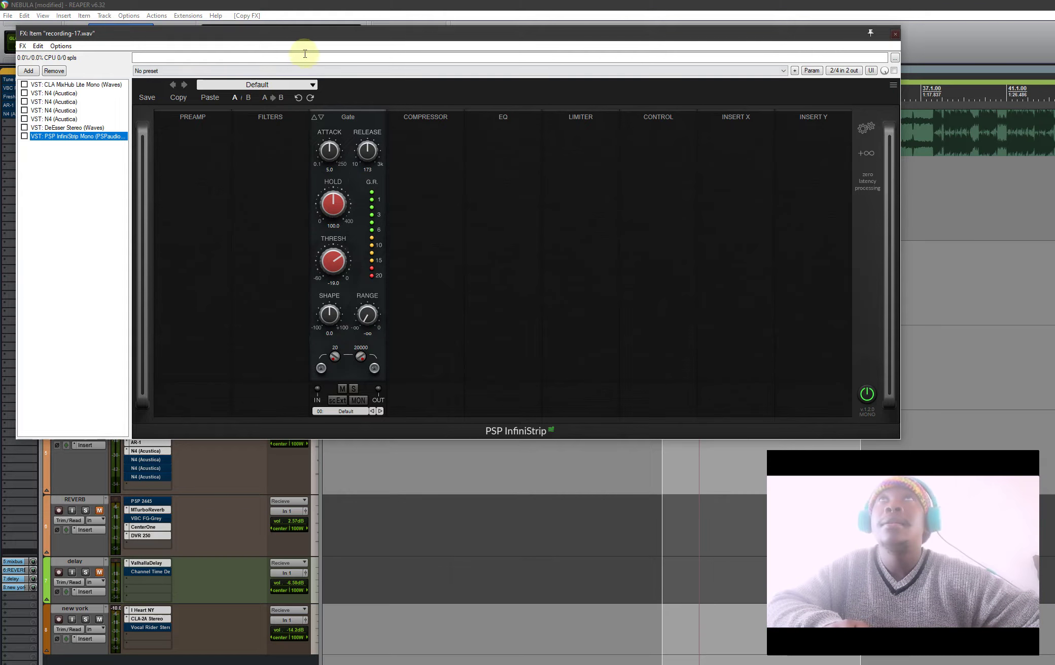
pyautogui.moveTo(315, 36); pyautogui.dragTo(429, 233)
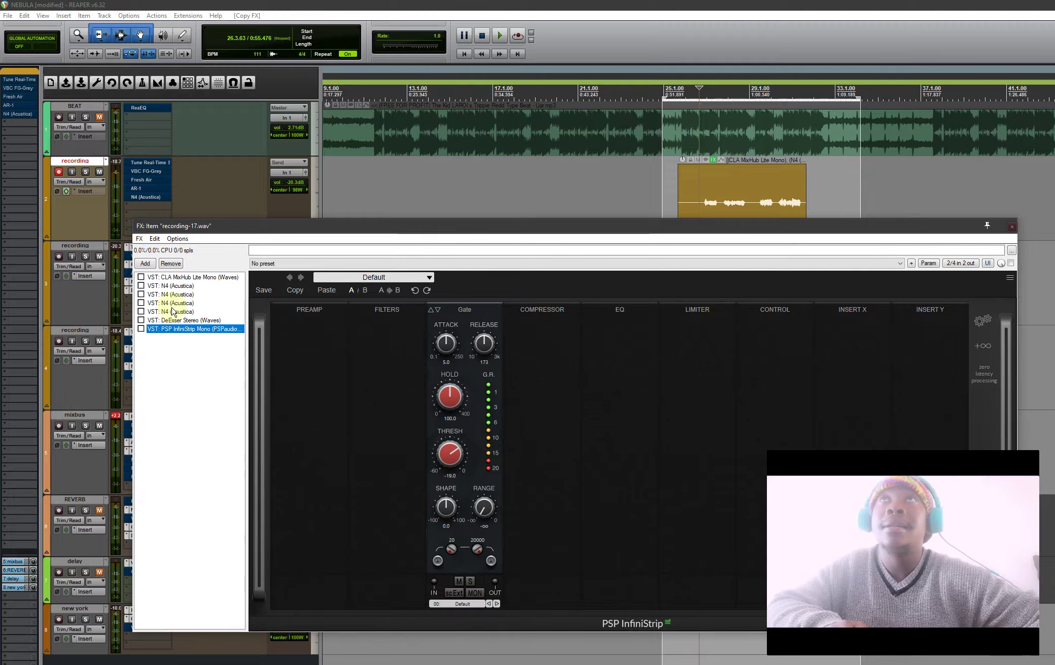
pyautogui.click(170, 264)
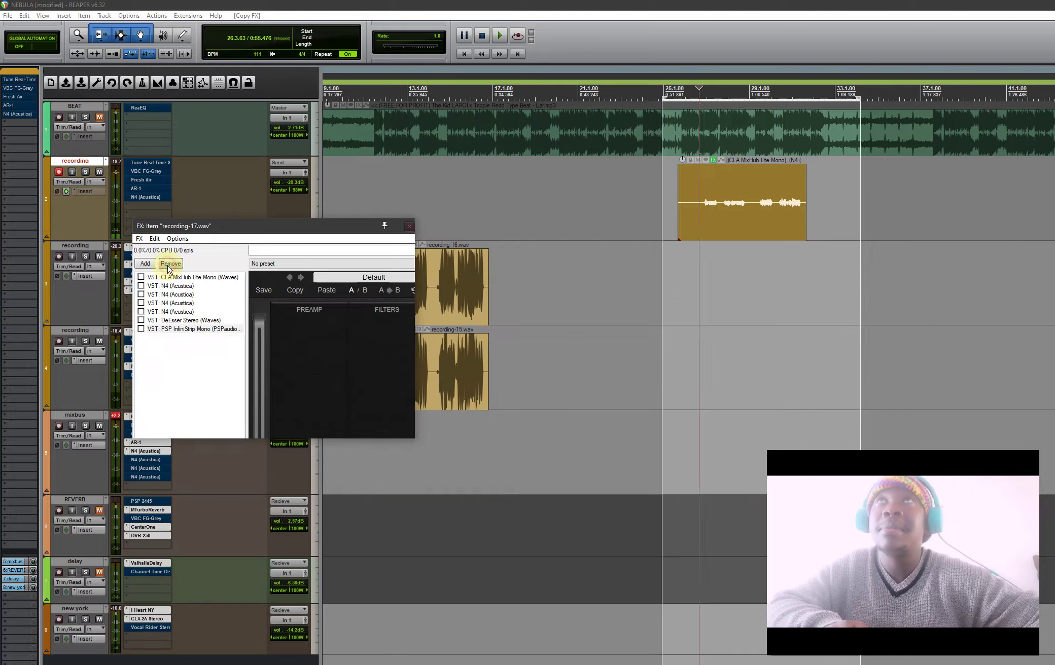
pyautogui.click(174, 278)
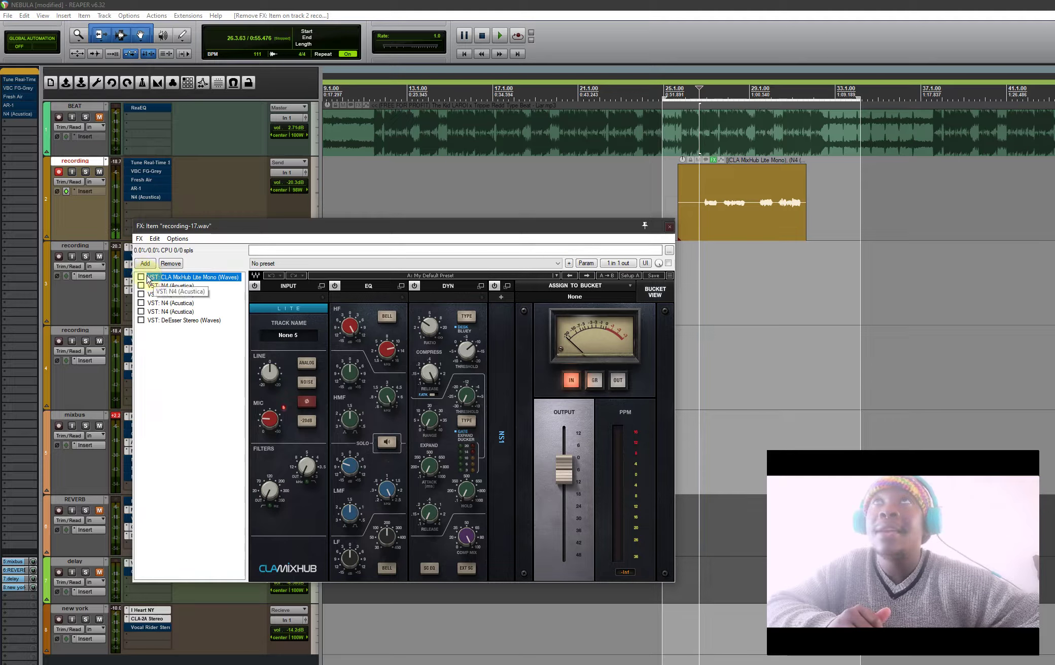
# - Enable CLA MixHub Lite Mono on the take, compare it with bypass, and loop about bars 27 to 31
pyautogui.press('space')
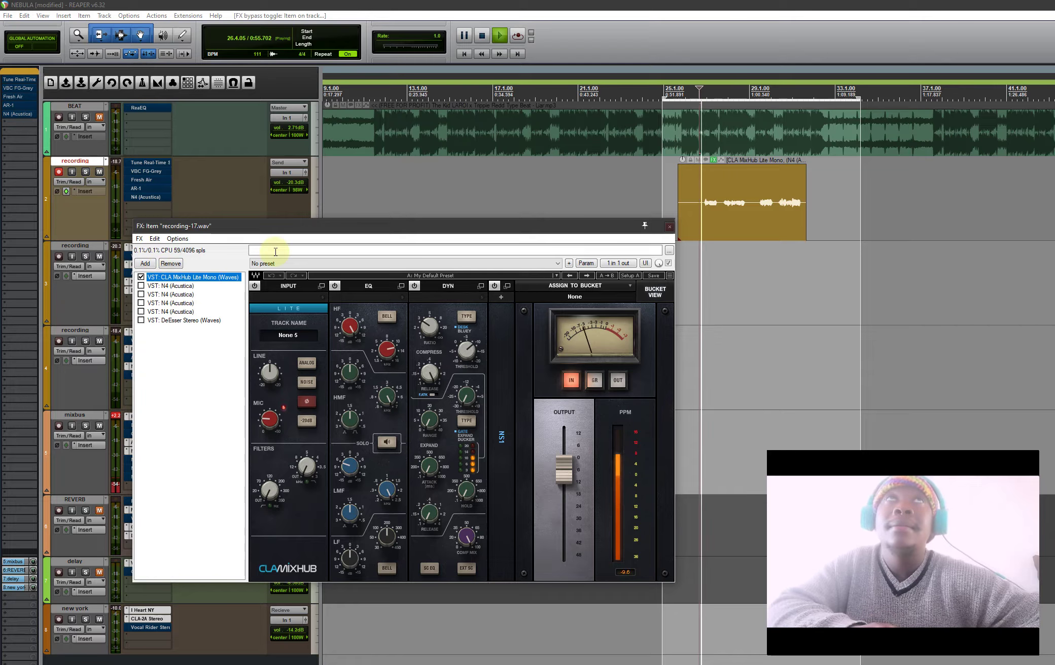
pyautogui.click(141, 277)
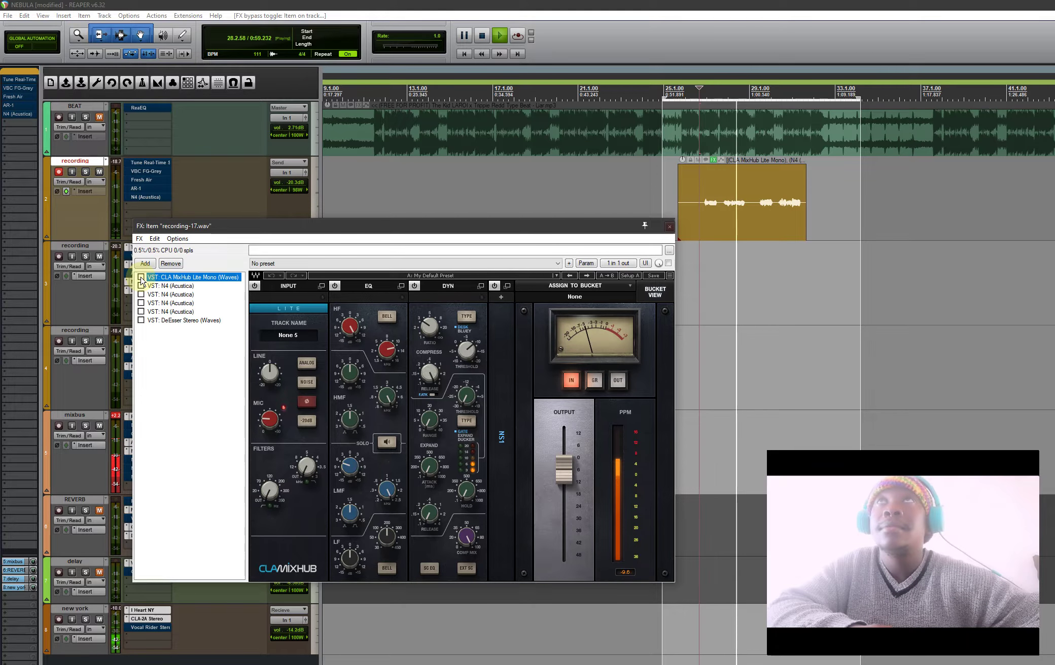
pyautogui.click(141, 278)
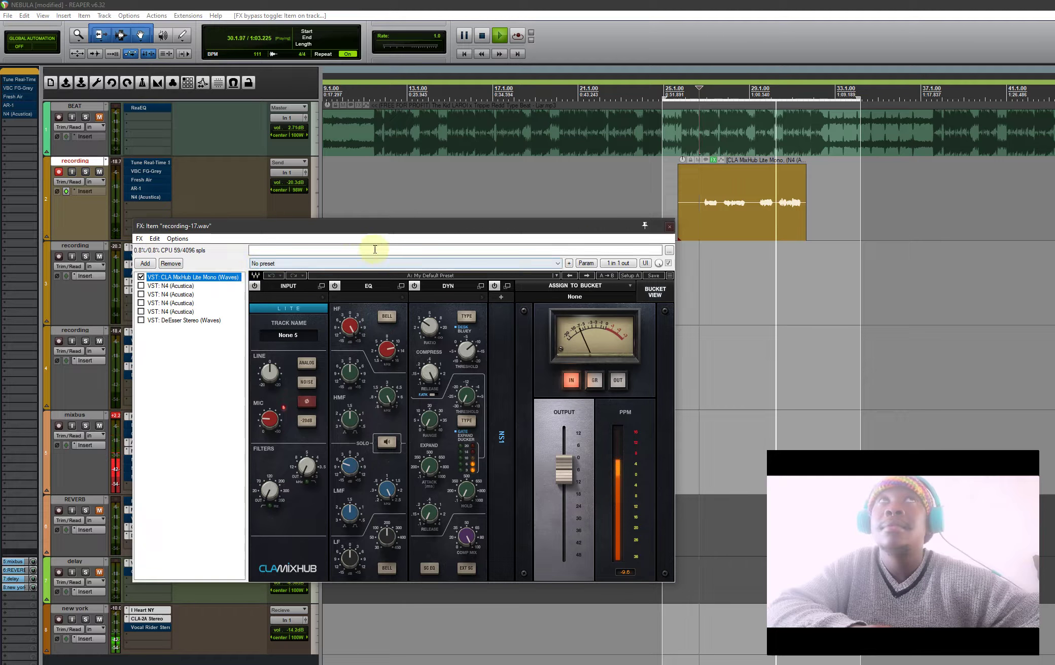
pyautogui.scroll(5, 701, 112)
pyautogui.moveTo(697, 115); pyautogui.dragTo(965, 118)
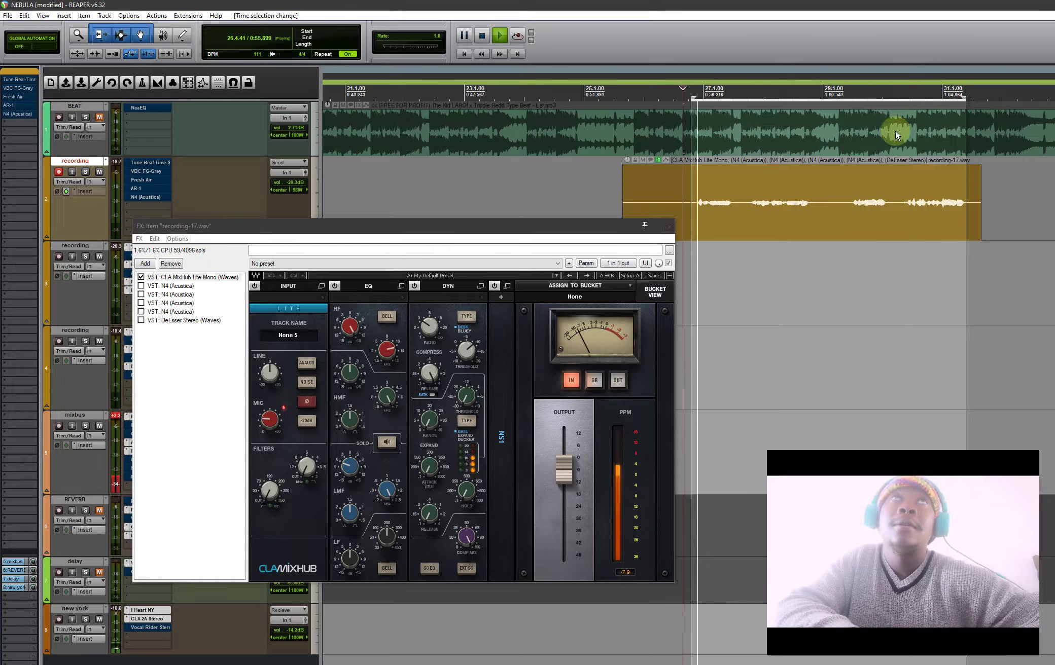
pyautogui.click(182, 277)
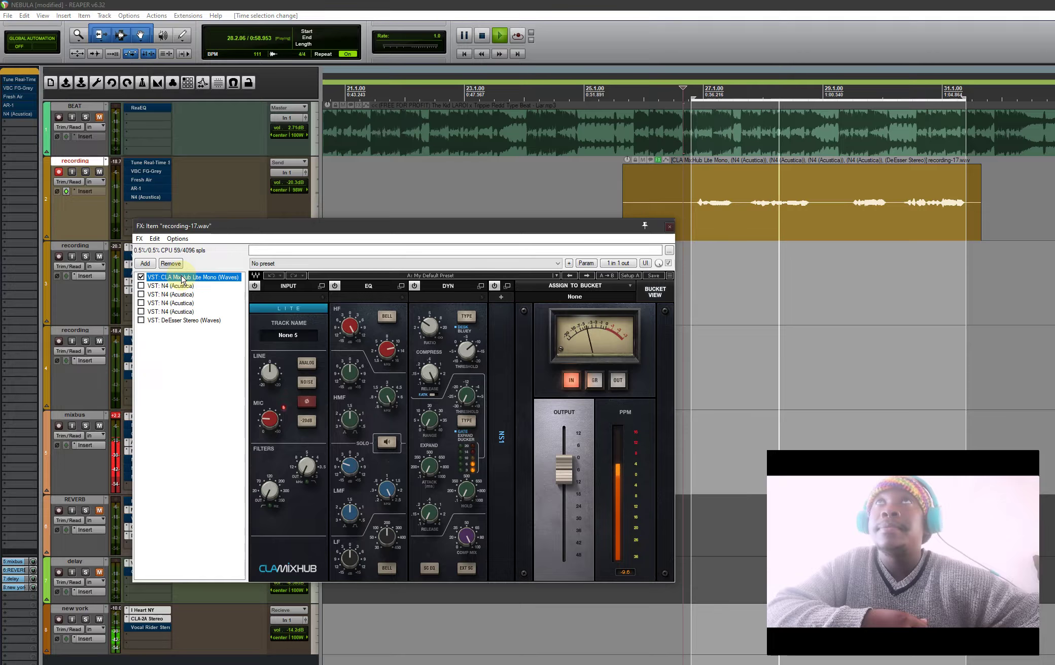
# - Enable the first N4 plugin, the B 1102 preamp, on the take and compare it with bypass during playback
pyautogui.click(163, 286)
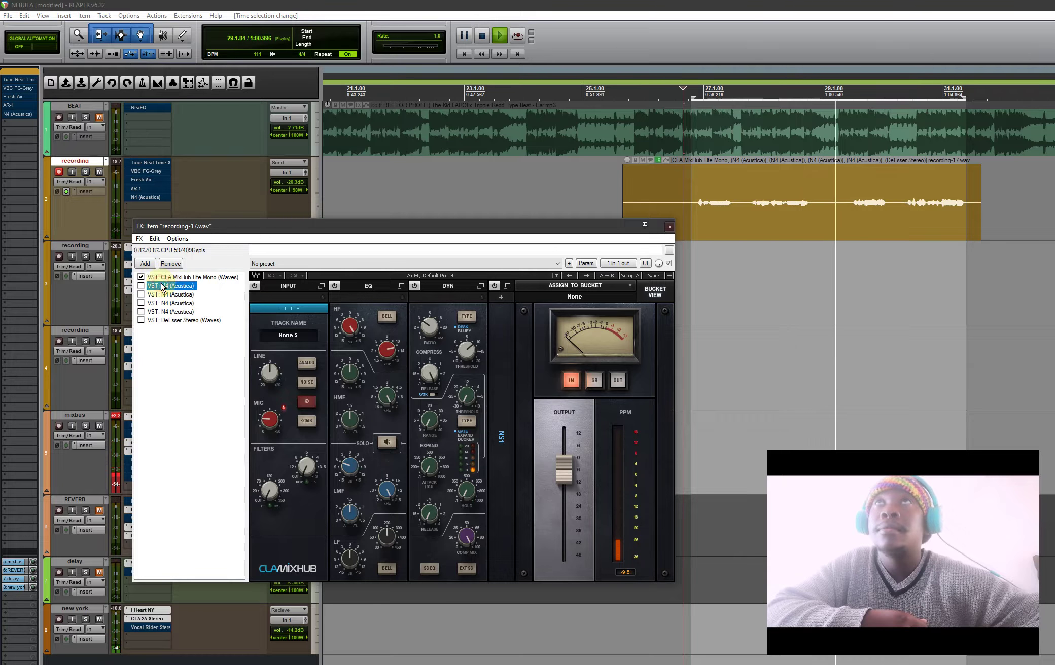
pyautogui.moveTo(325, 332); pyautogui.dragTo(322, 322)
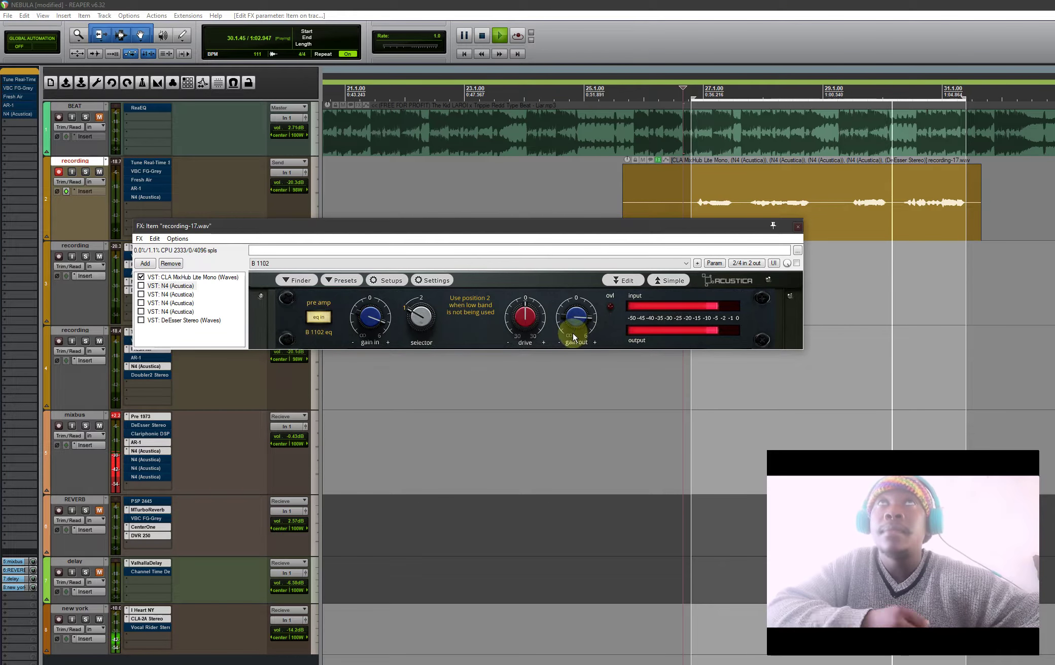
pyautogui.press('space')
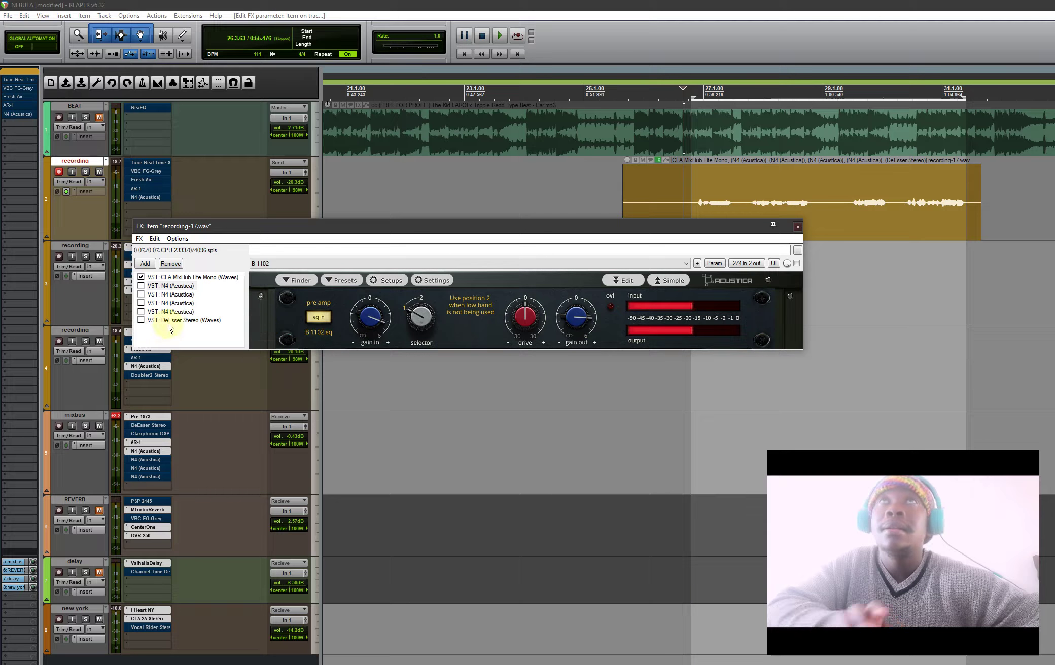
pyautogui.press('space')
pyautogui.click(141, 286)
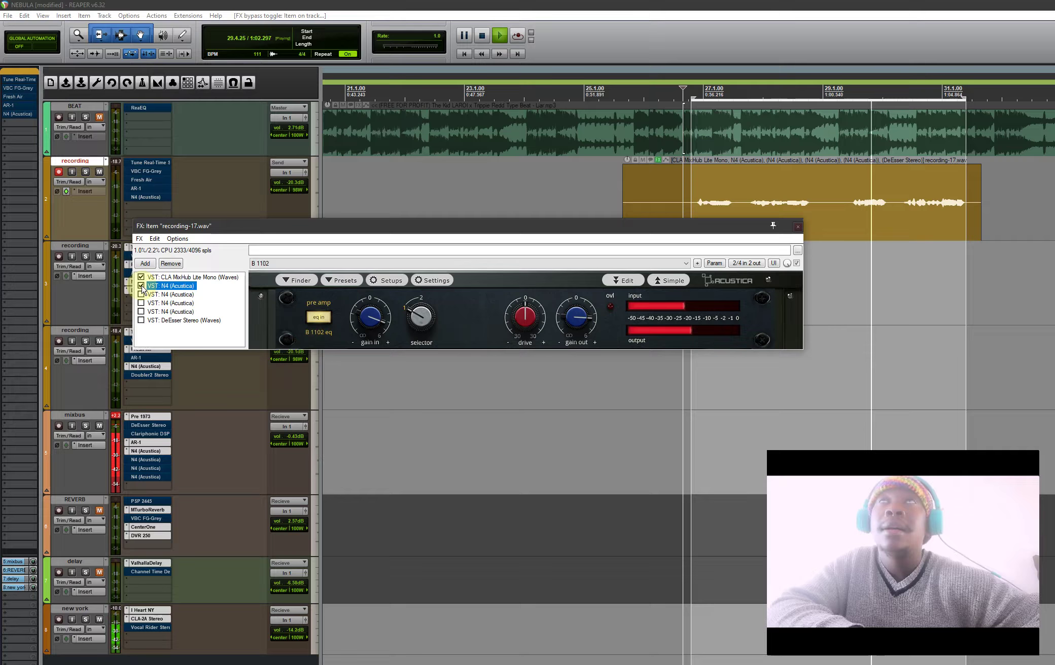
pyautogui.click(142, 286)
pyautogui.click(141, 286)
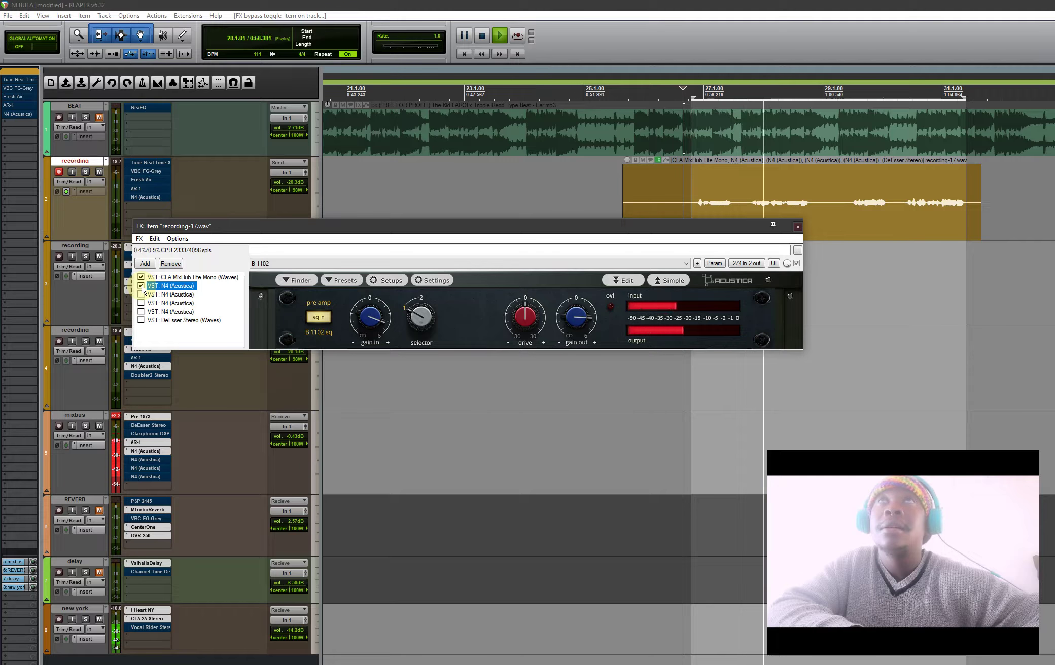
pyautogui.press('space')
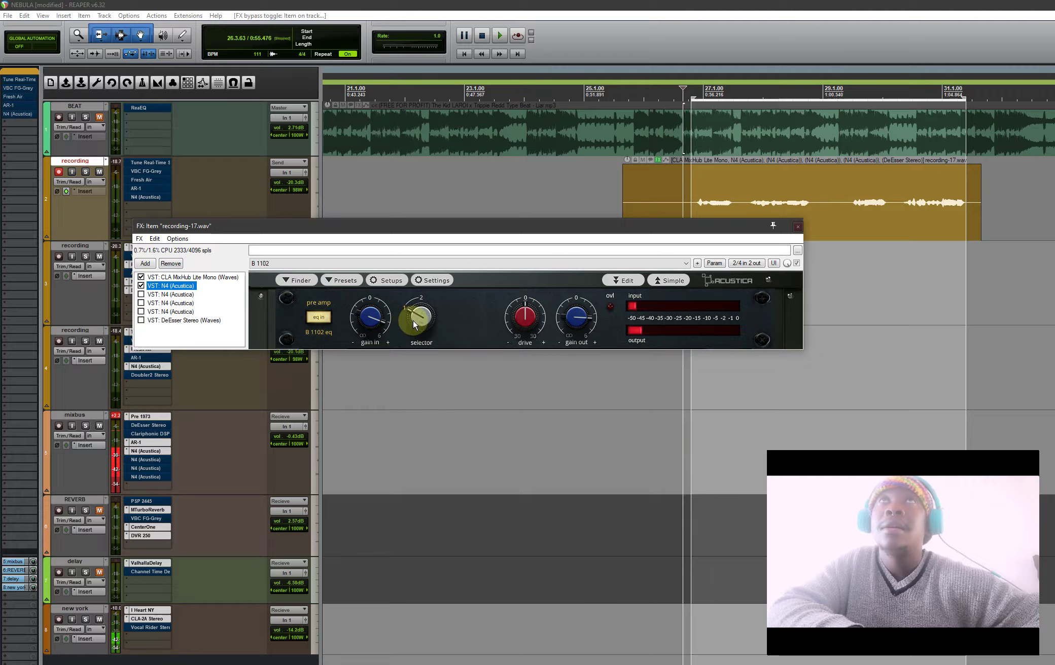
# - Try the B 1102 preamp's selector positions while playing the looped vocal
pyautogui.moveTo(422, 323); pyautogui.dragTo(413, 300)
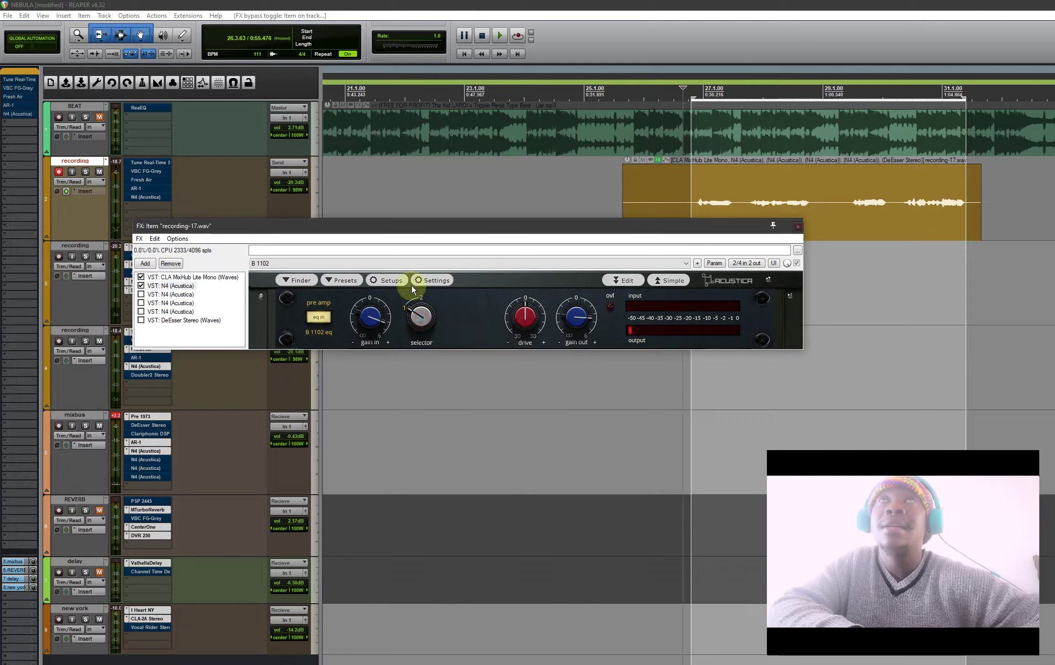
pyautogui.press('space')
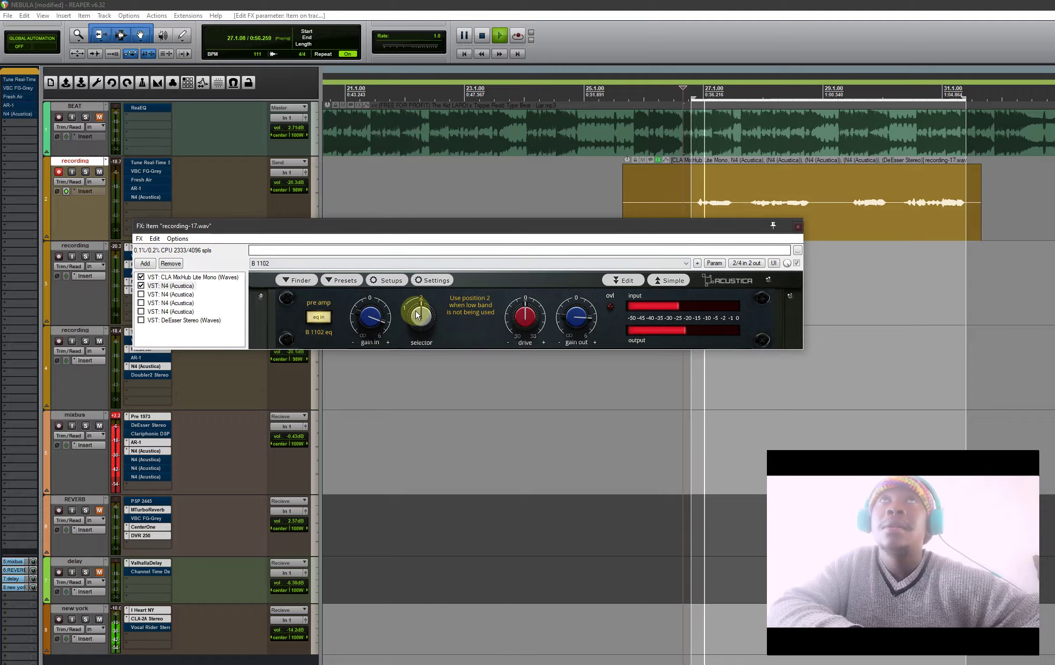
pyautogui.moveTo(420, 317); pyautogui.dragTo(425, 263)
pyautogui.moveTo(413, 308); pyautogui.dragTo(374, 415)
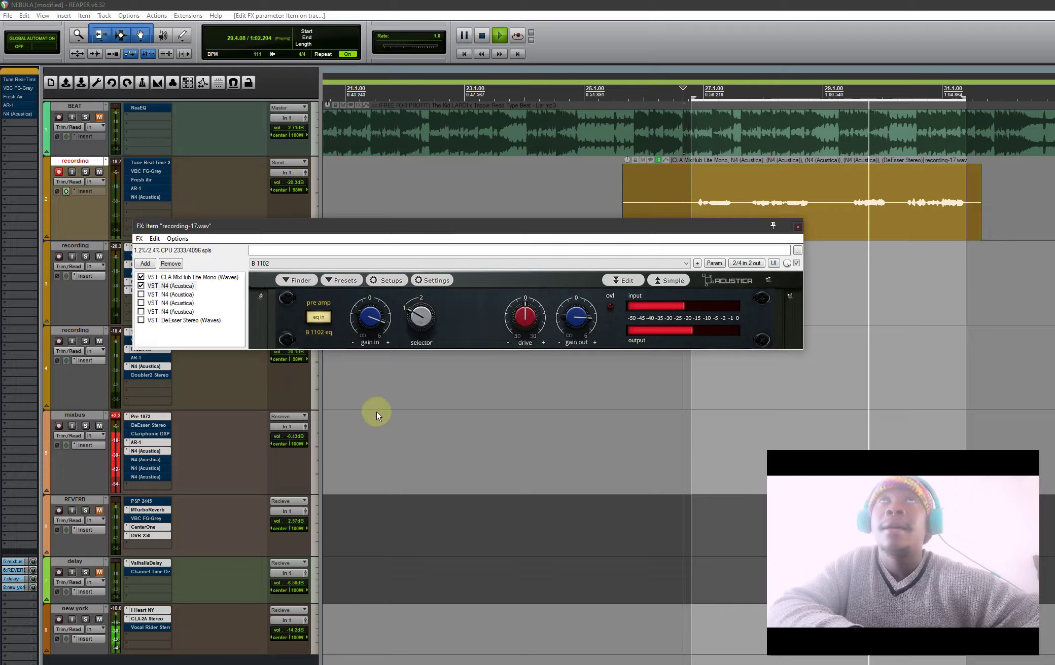
pyautogui.press('space')
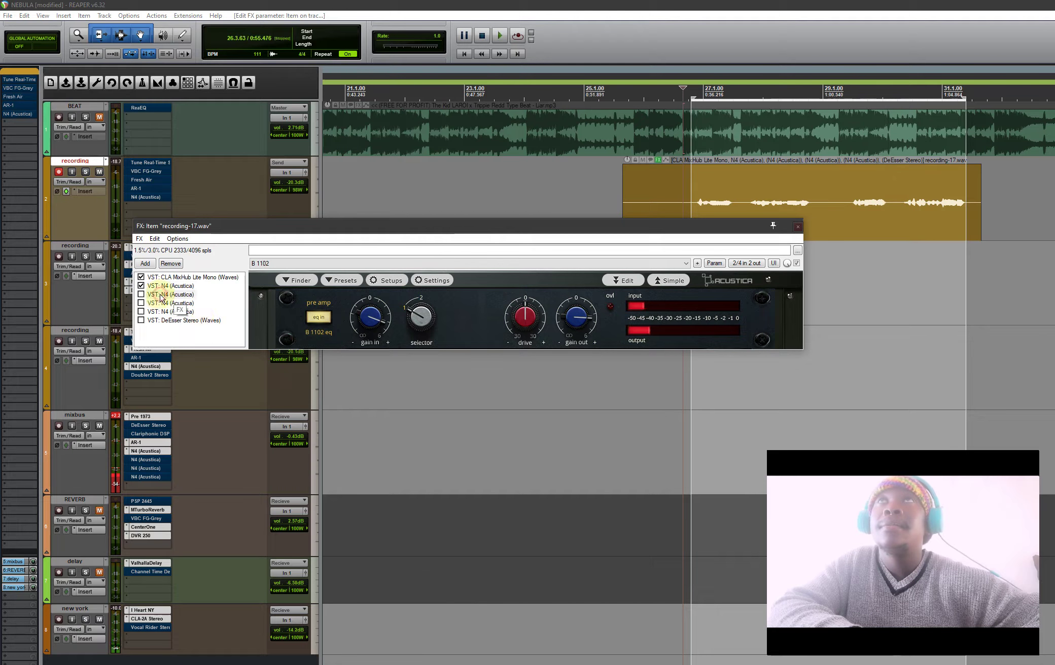
# - Enable the second N4 plugin, the OPTO-3A leveler, compare it with bypass, and set its attack to 2A
pyautogui.click(141, 295)
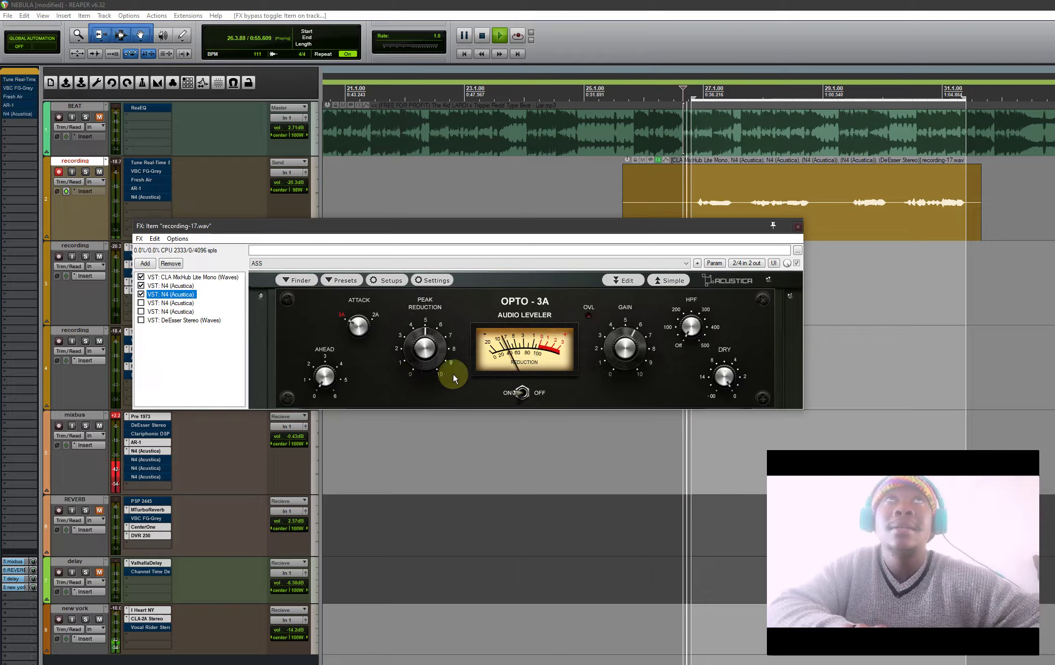
pyautogui.press('space')
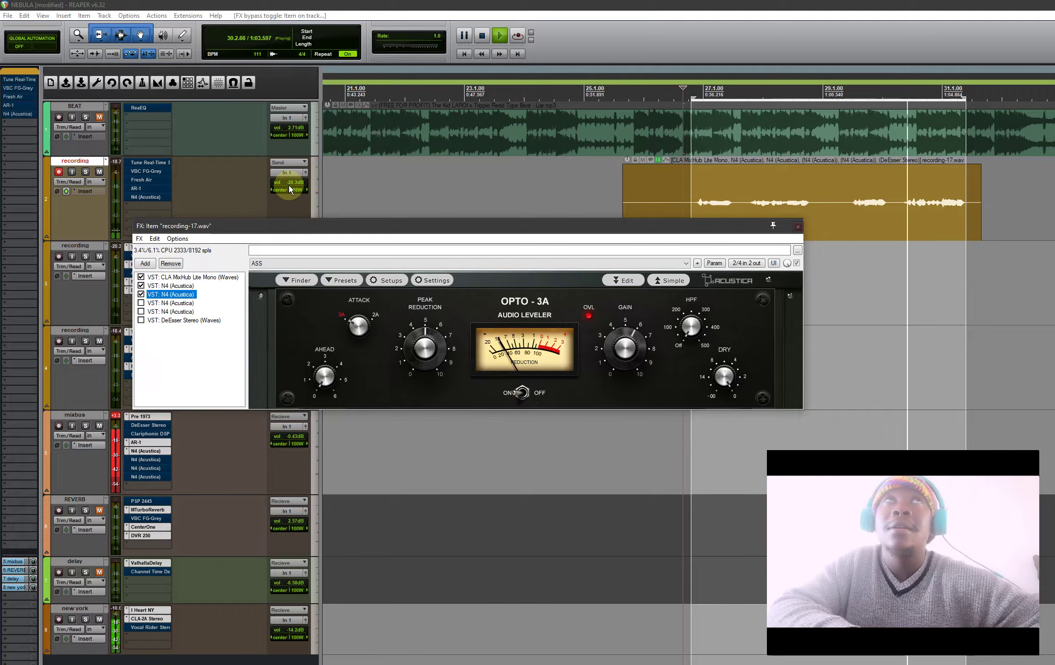
pyautogui.press('space')
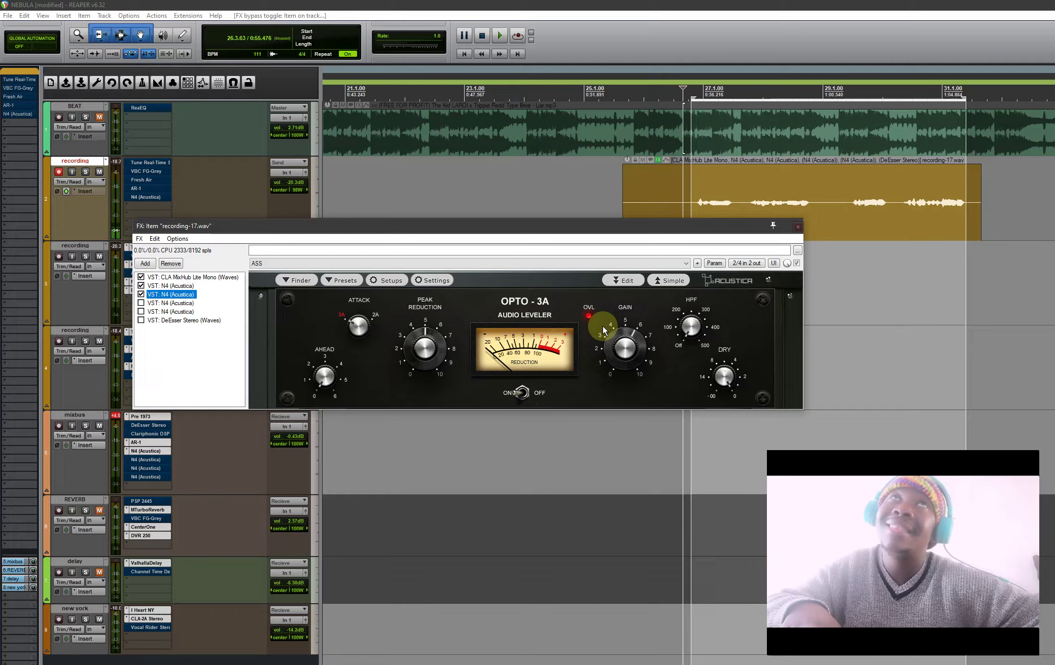
pyautogui.click(141, 296)
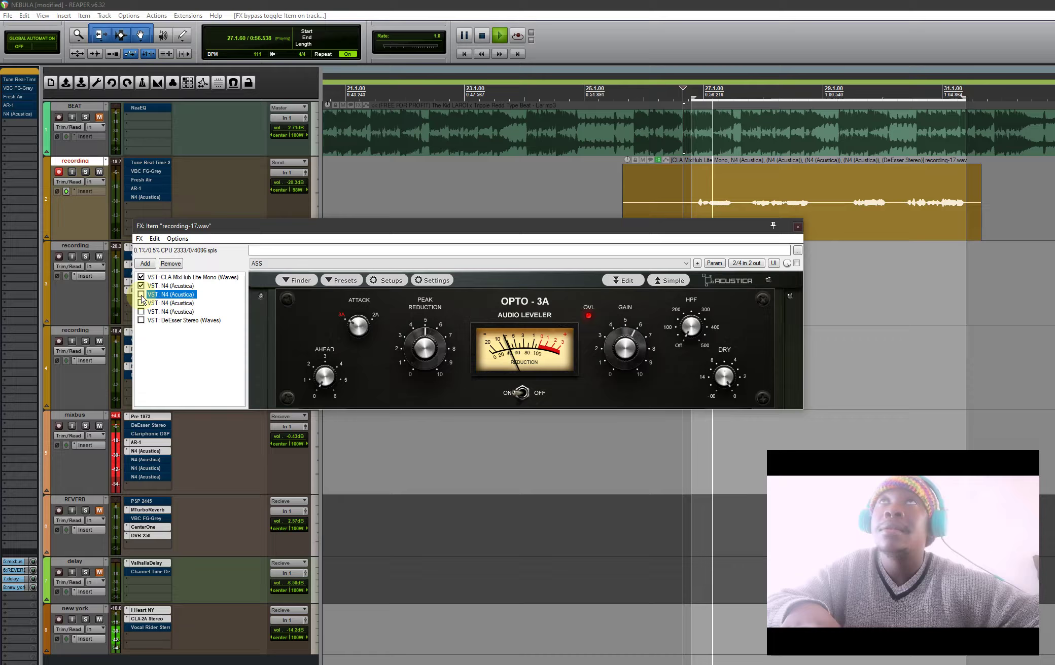
pyautogui.click(141, 294)
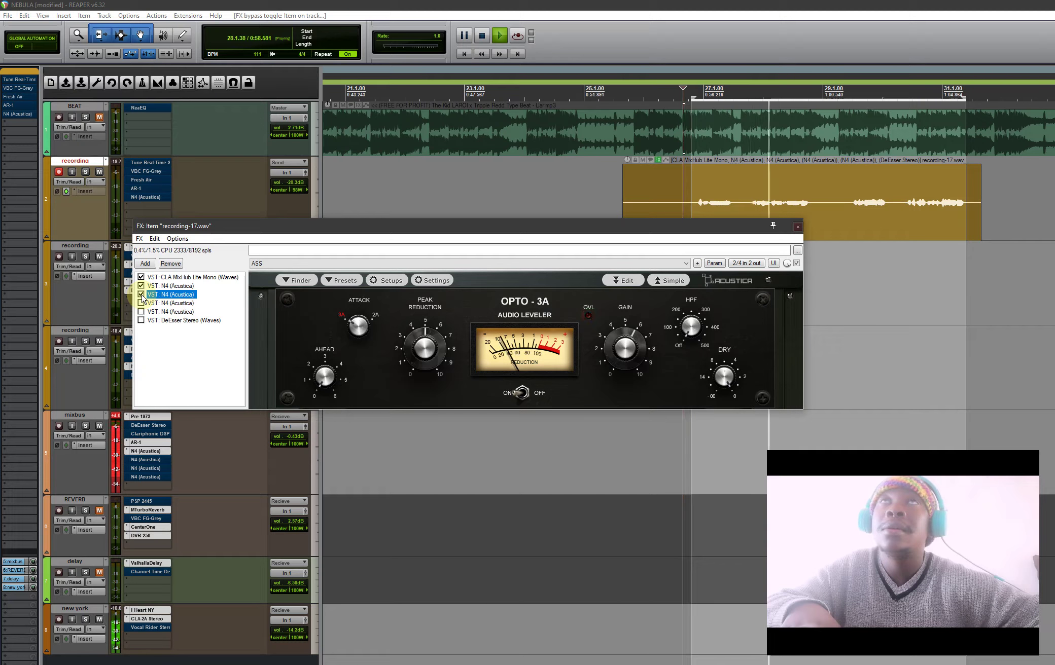
pyautogui.press('space')
pyautogui.click(353, 315)
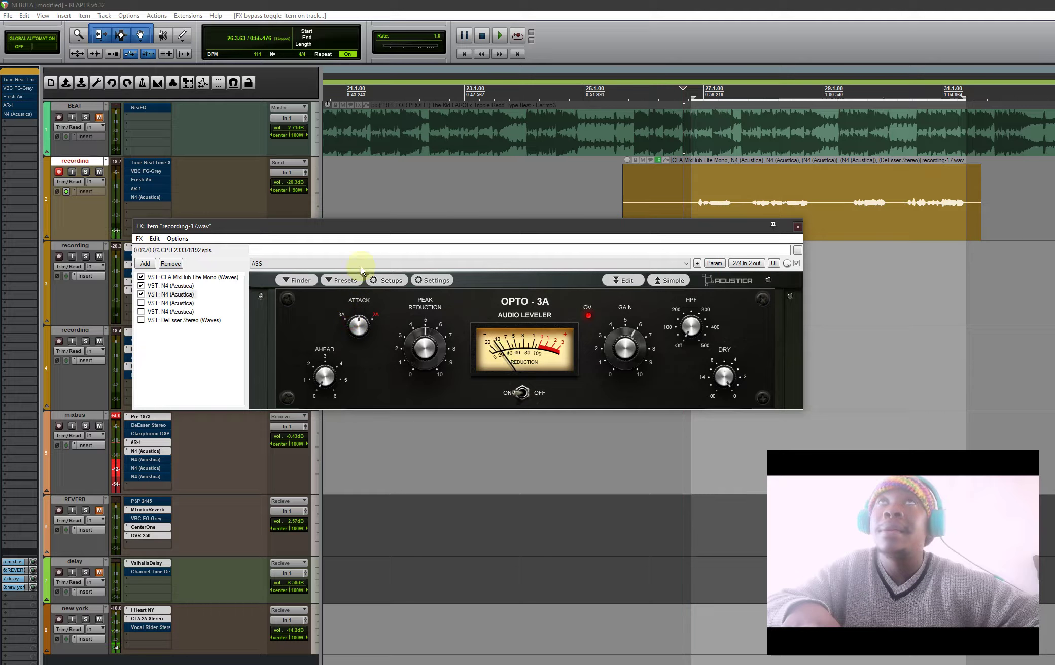
# - Compare the OPTO-3A's 3A and 2A attack modes while playing the looped vocal, and lower the volume of track 2
pyautogui.click(359, 321)
pyautogui.press('space')
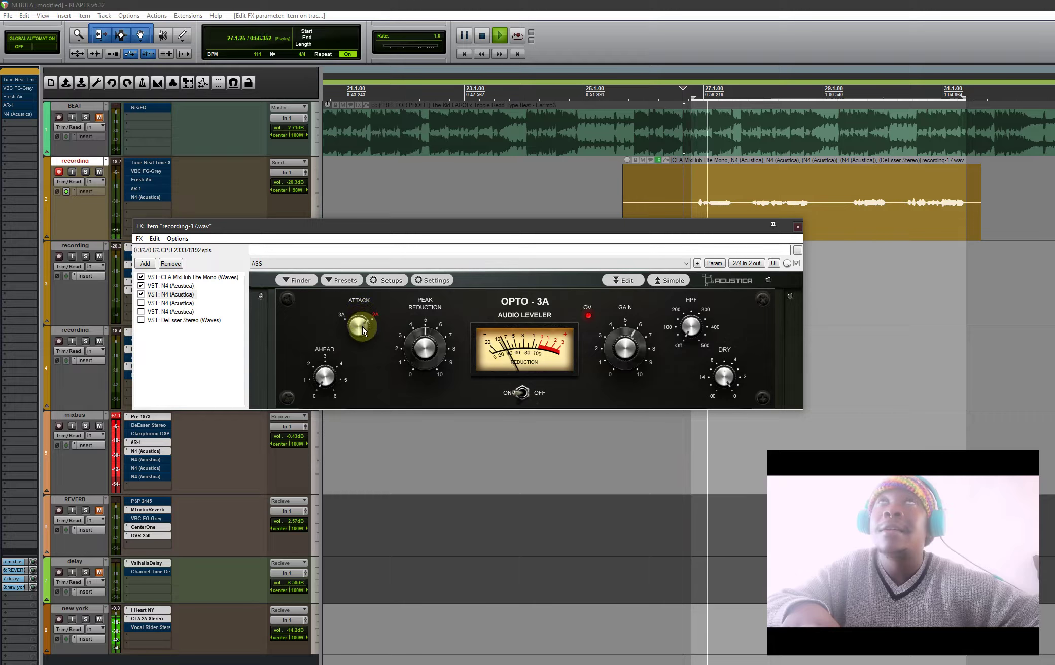
pyautogui.click(361, 327)
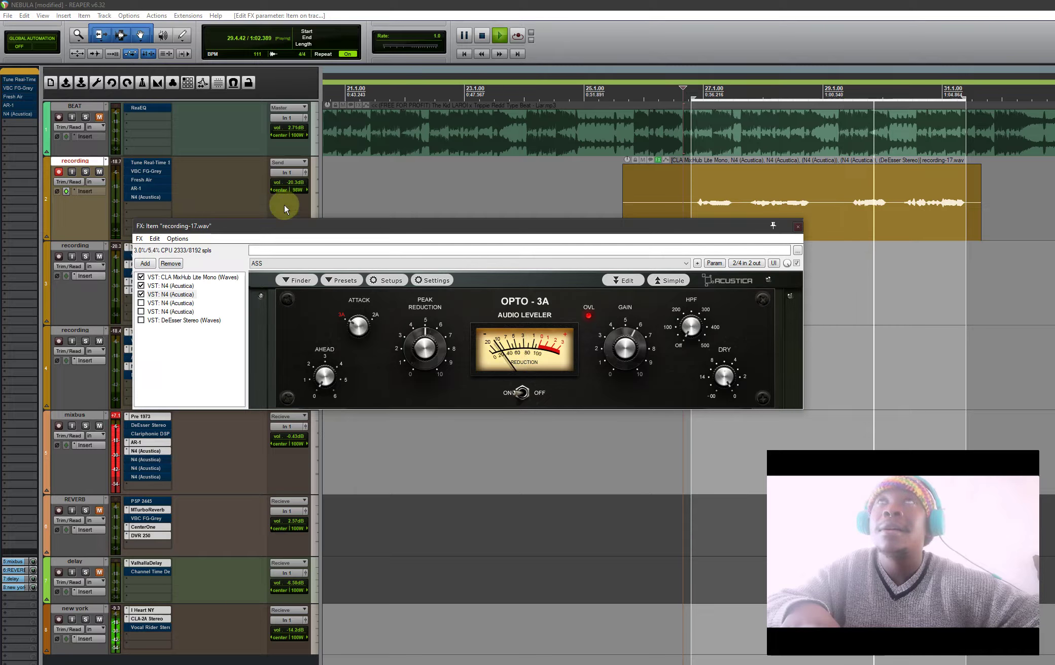
pyautogui.moveTo(286, 182); pyautogui.dragTo(268, 182)
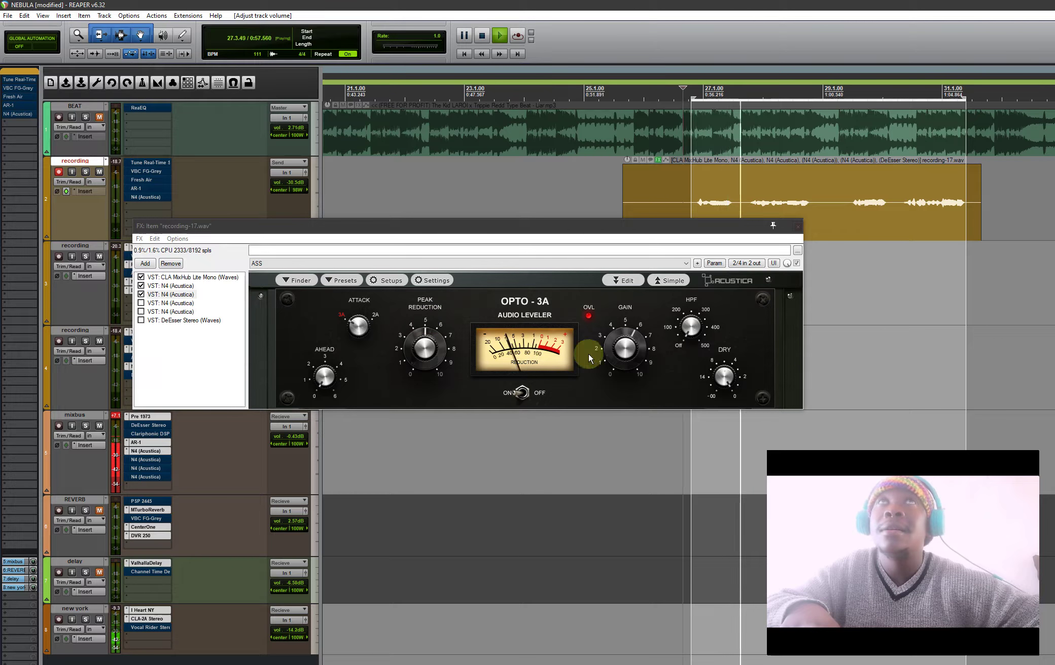
pyautogui.click(356, 329)
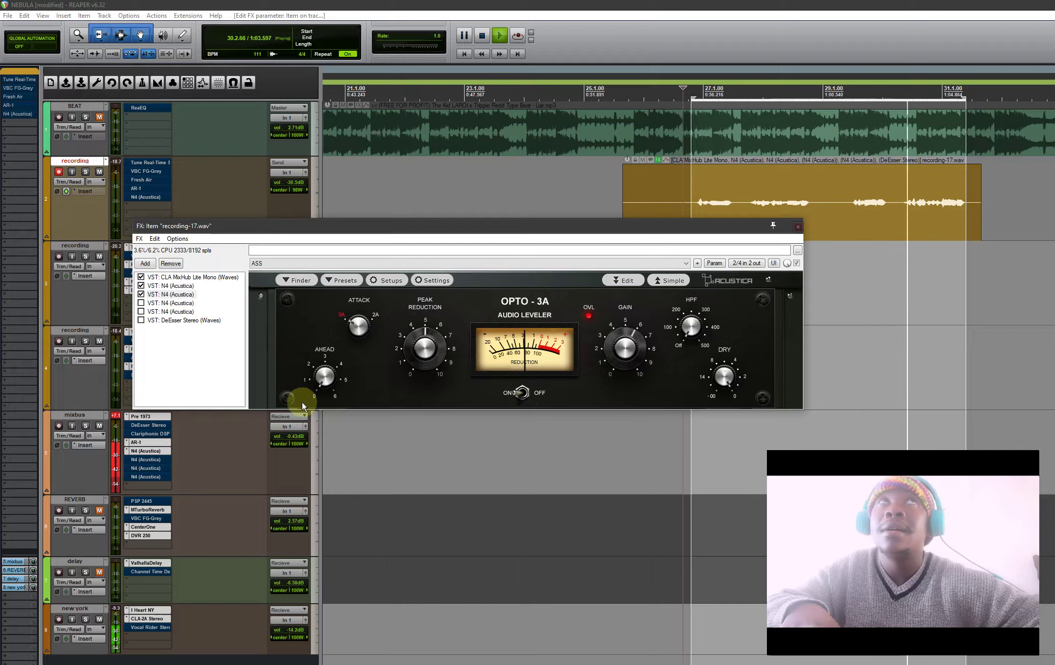
pyautogui.click(348, 338)
pyautogui.press('space')
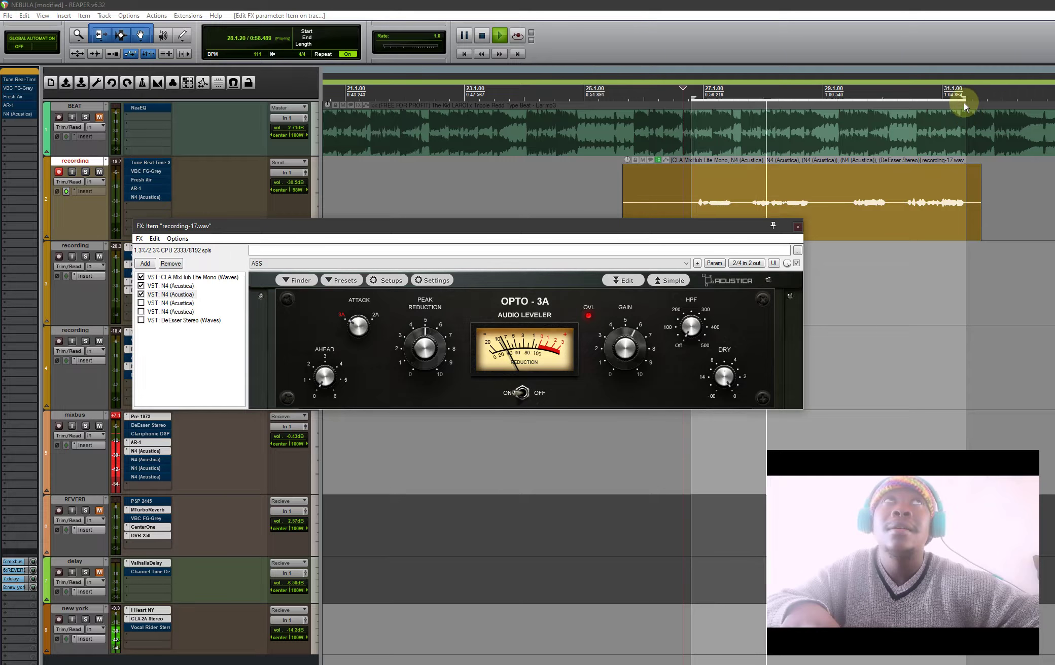
# - Shorten the loop to about bars 27 to 29, compare the OPTO-3A attack modes again, and leave the attack at 3A
pyautogui.moveTo(962, 97); pyautogui.dragTo(823, 104)
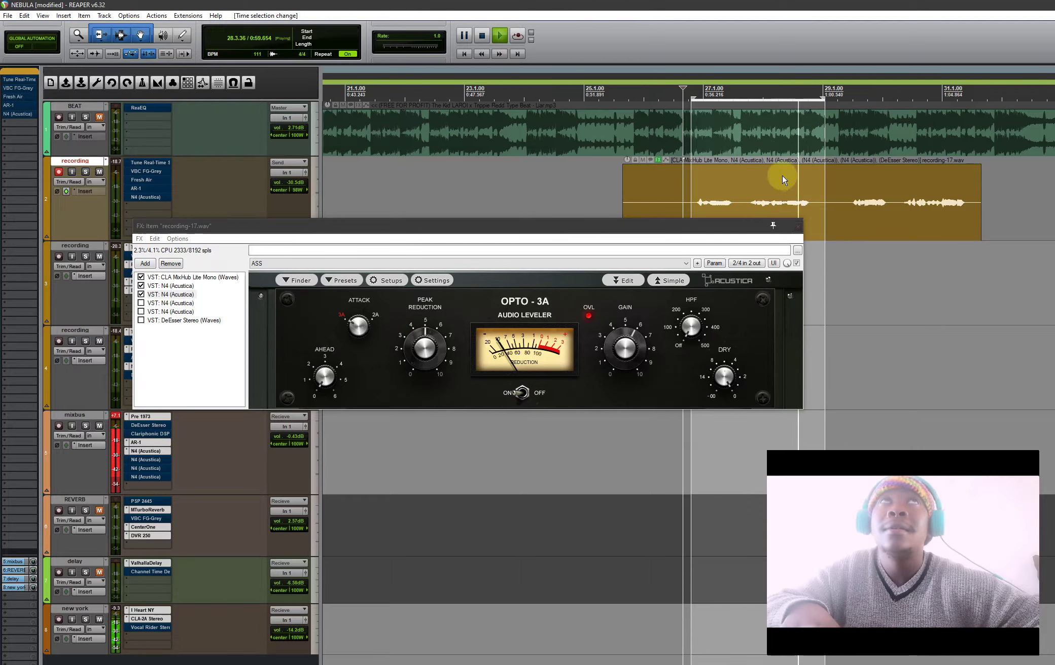
pyautogui.click(355, 323)
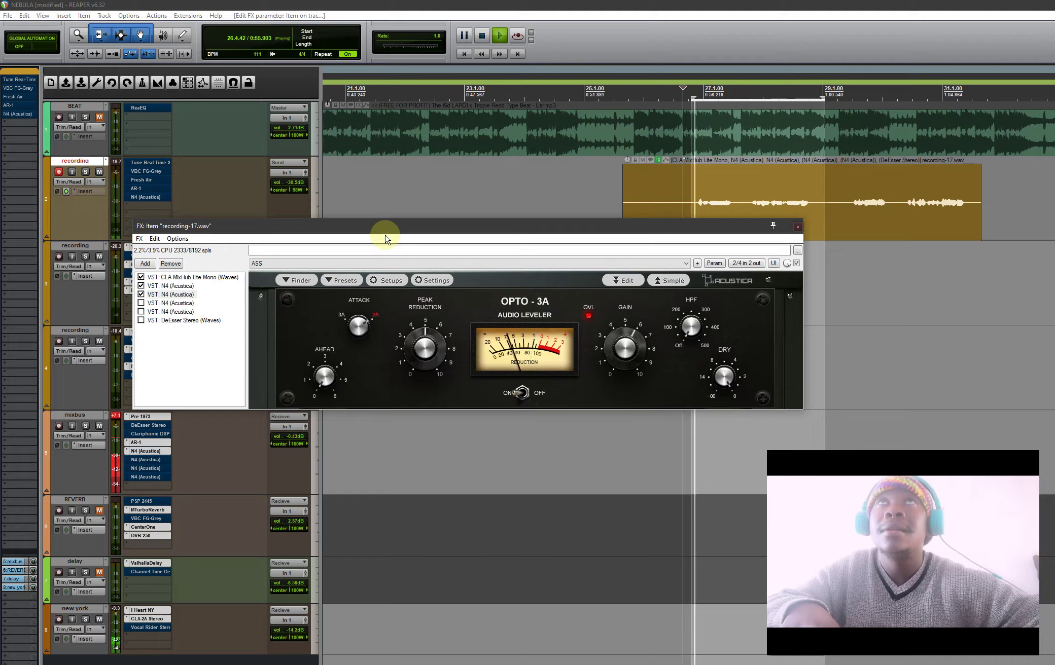
pyautogui.click(358, 325)
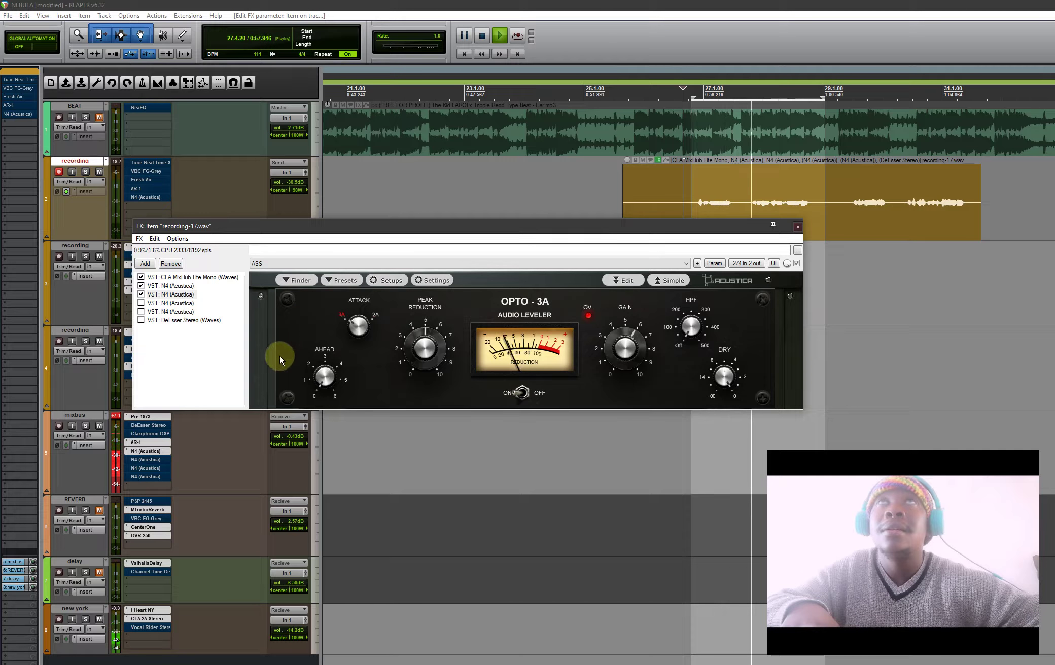
pyautogui.press('space')
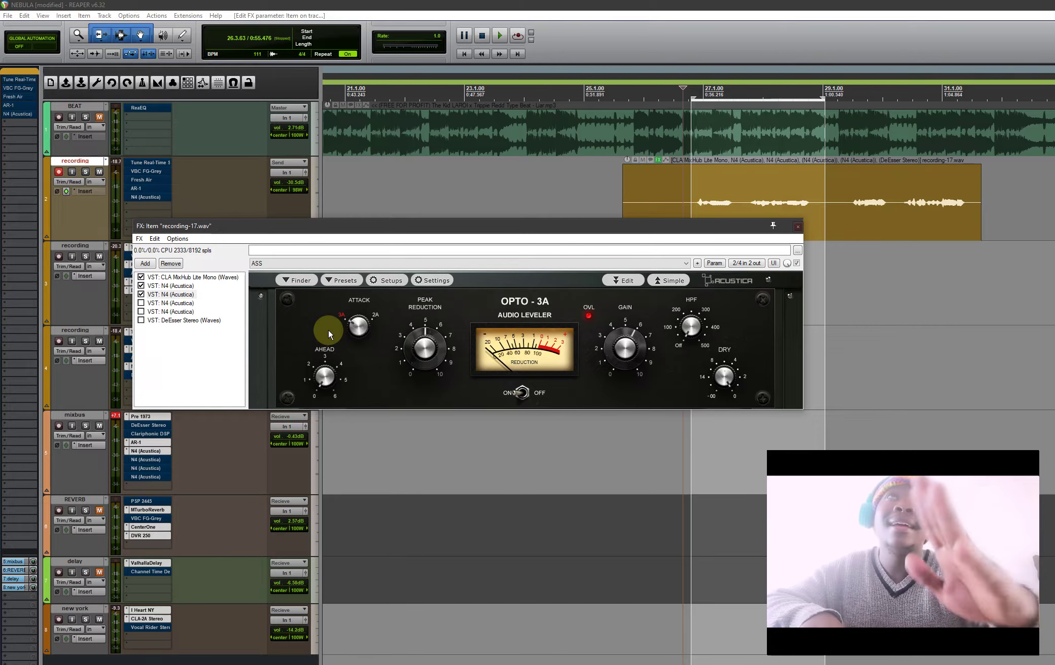
# - View the third N4 plugin's 37j Channel program and look up the 37J Tape category in the N4 repository
pyautogui.click(169, 305)
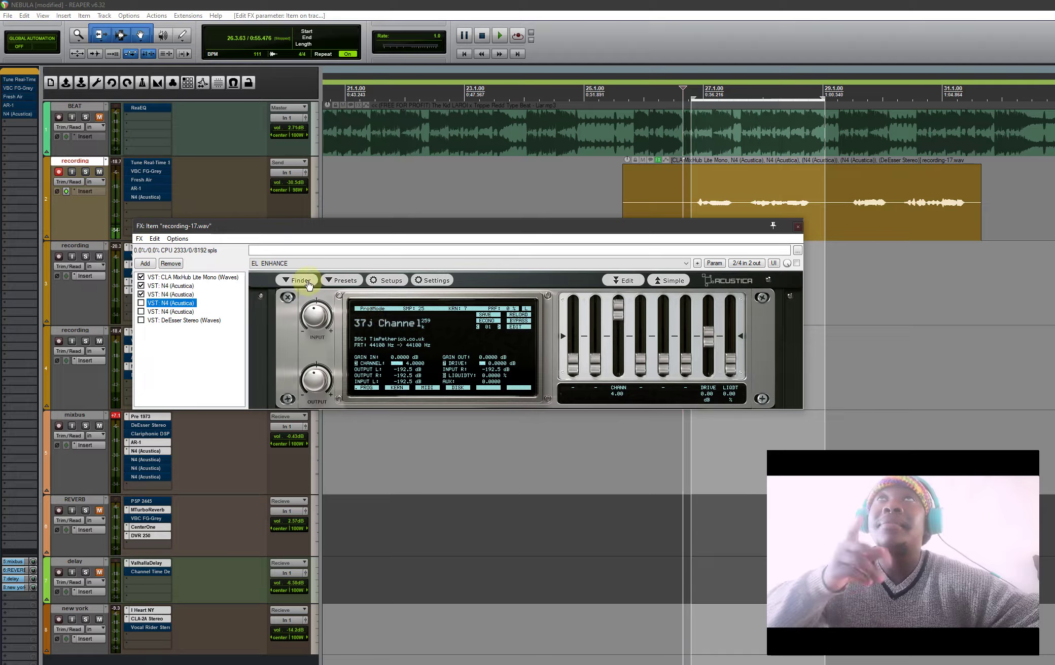
pyautogui.click(290, 282)
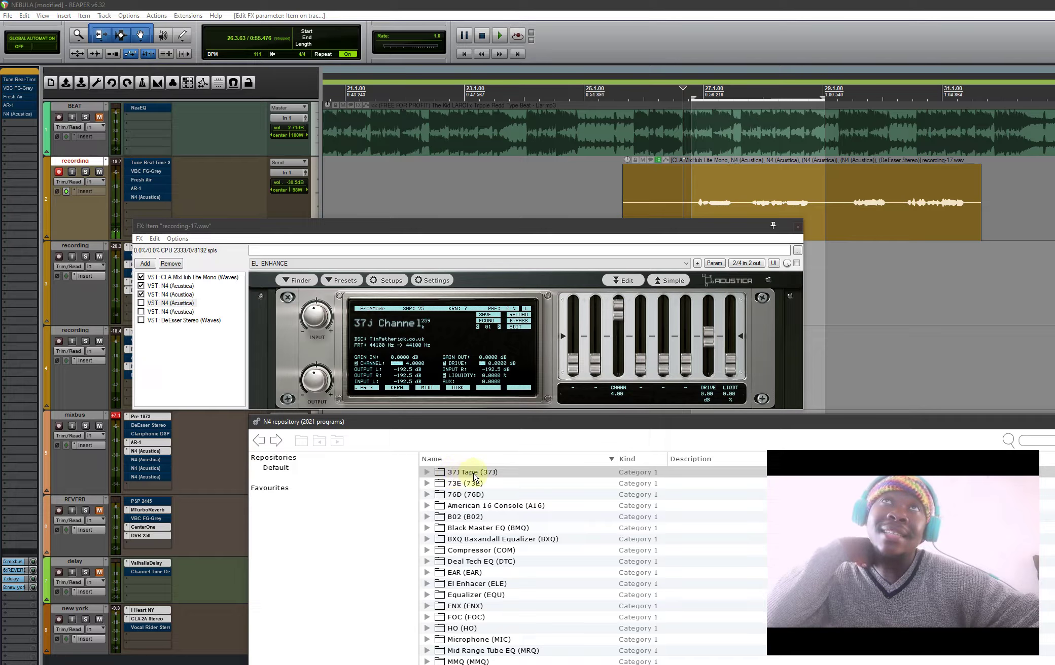
pyautogui.click(436, 235)
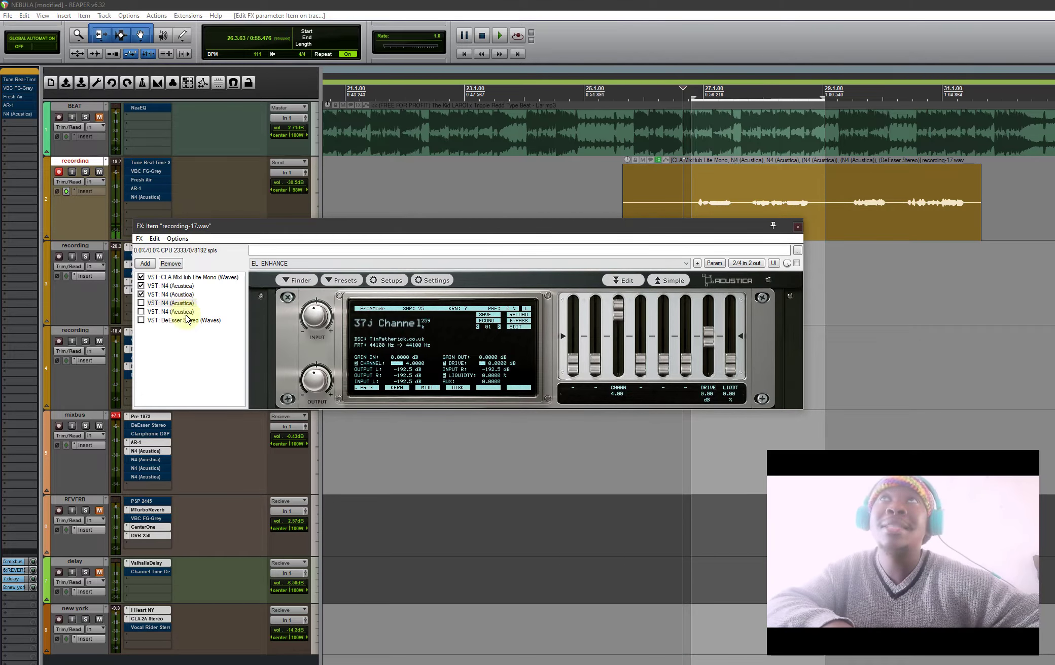
# - Compare the third N4 plugin, 37j Channel, with bypass on the looped vocal and leave it enabled
pyautogui.press('space')
pyautogui.click(141, 302)
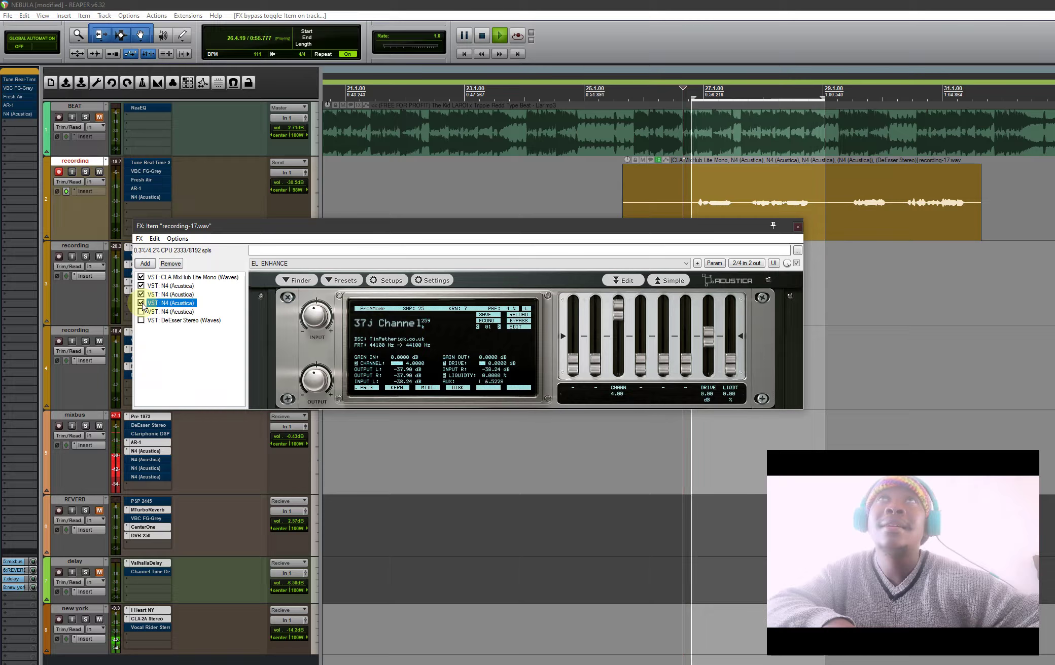
pyautogui.click(141, 303)
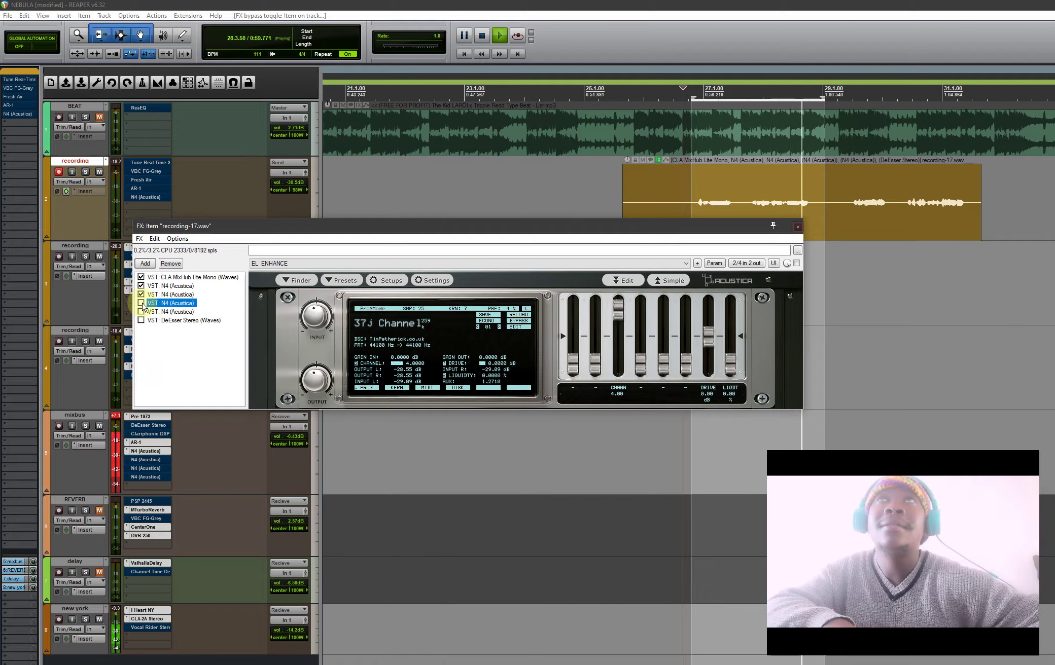
pyautogui.click(141, 303)
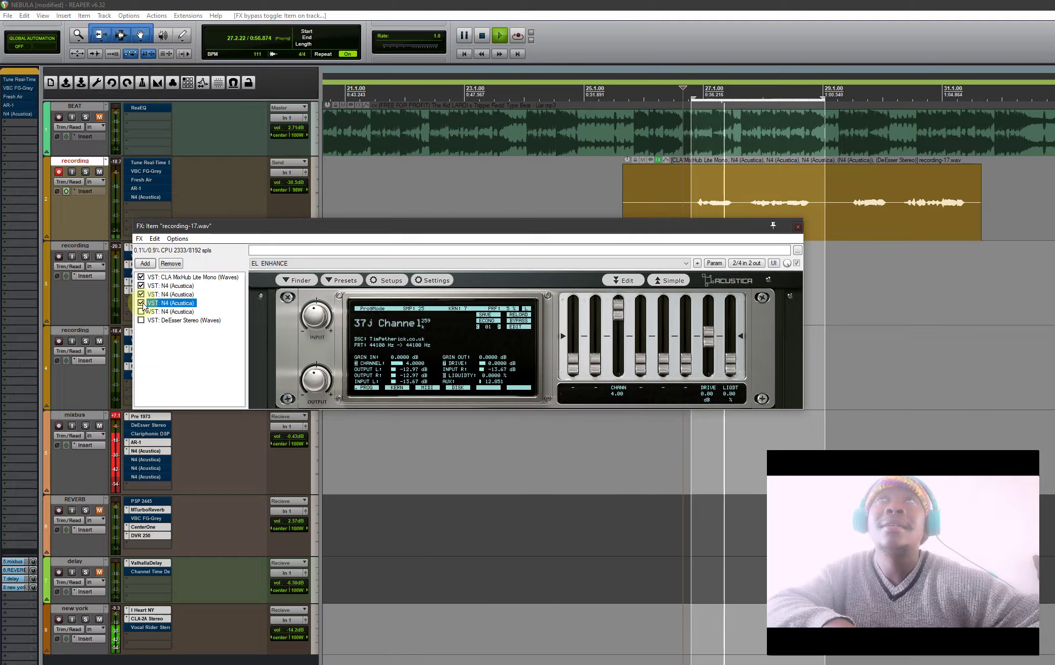
pyautogui.click(141, 303)
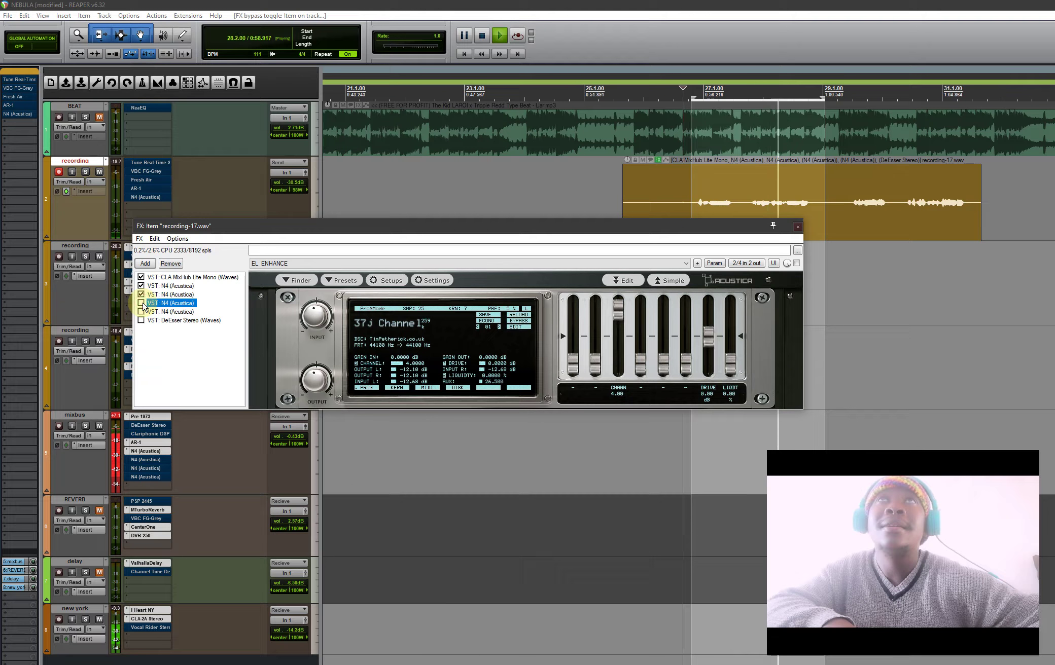
pyautogui.press('space')
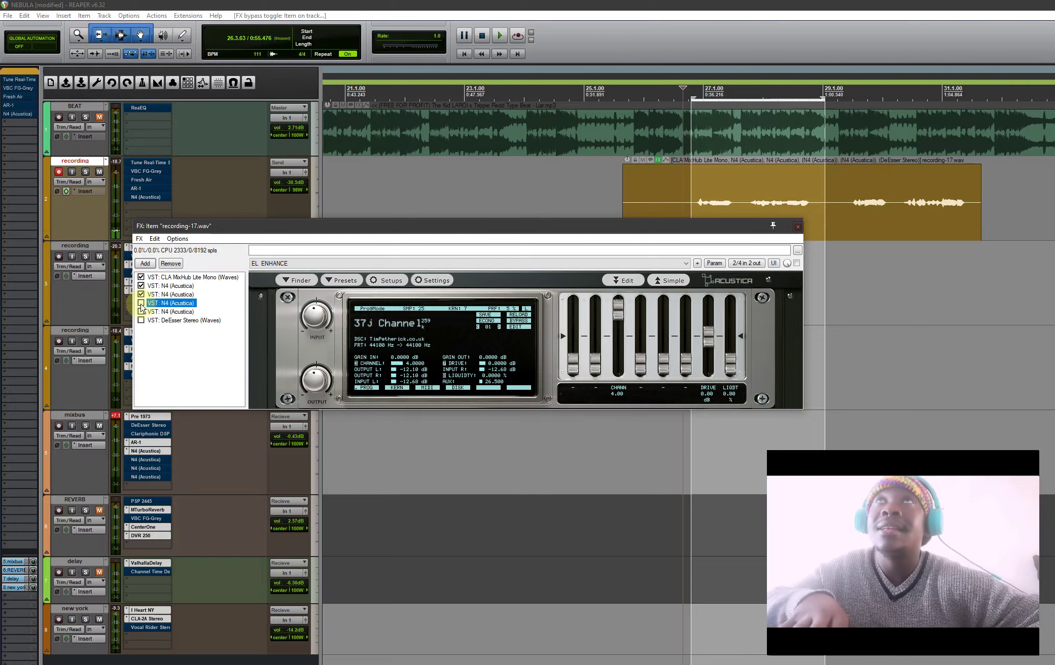
pyautogui.click(141, 303)
pyautogui.press('space')
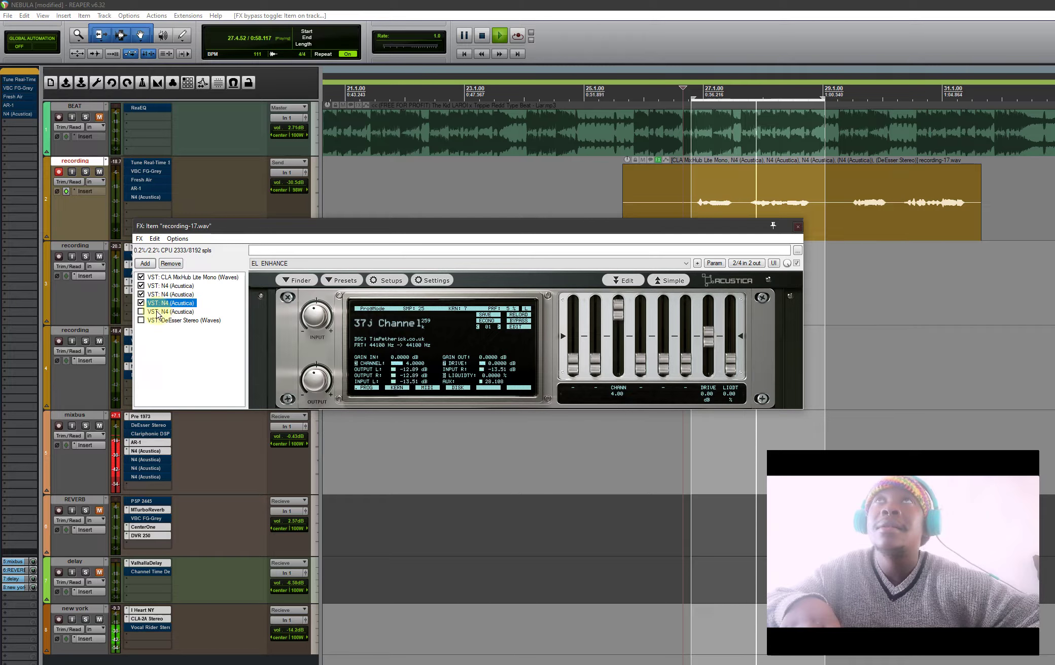
# - Enable the fourth N4 plugin, the Surge EQ high shelf, and audition it on the looped vocal
pyautogui.click(156, 313)
pyautogui.press('space')
pyautogui.click(141, 312)
pyautogui.press('space')
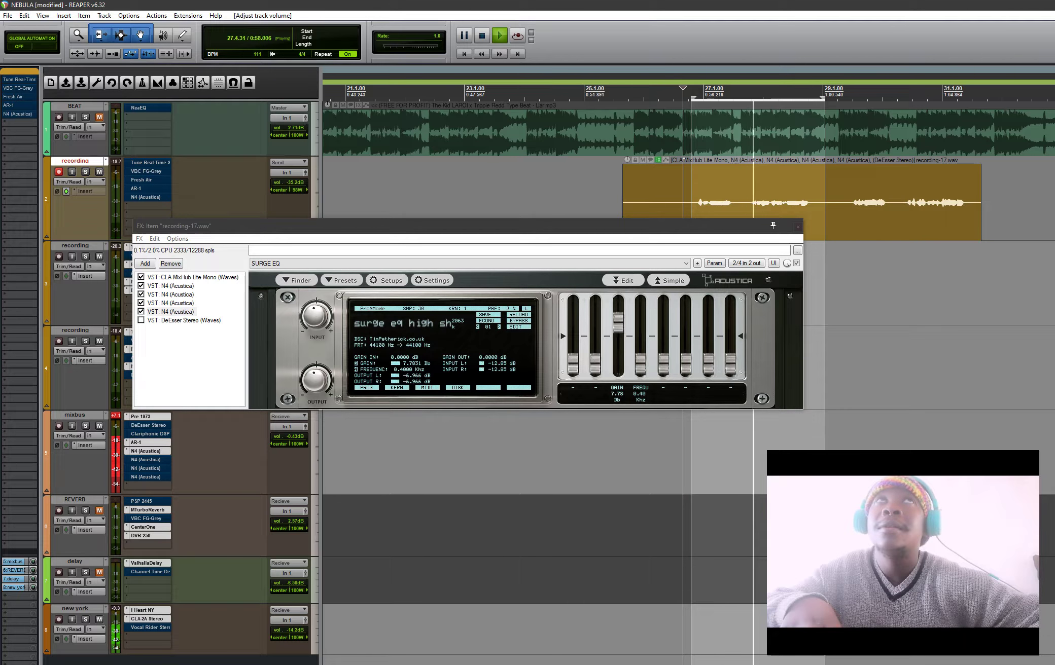
pyautogui.press('space')
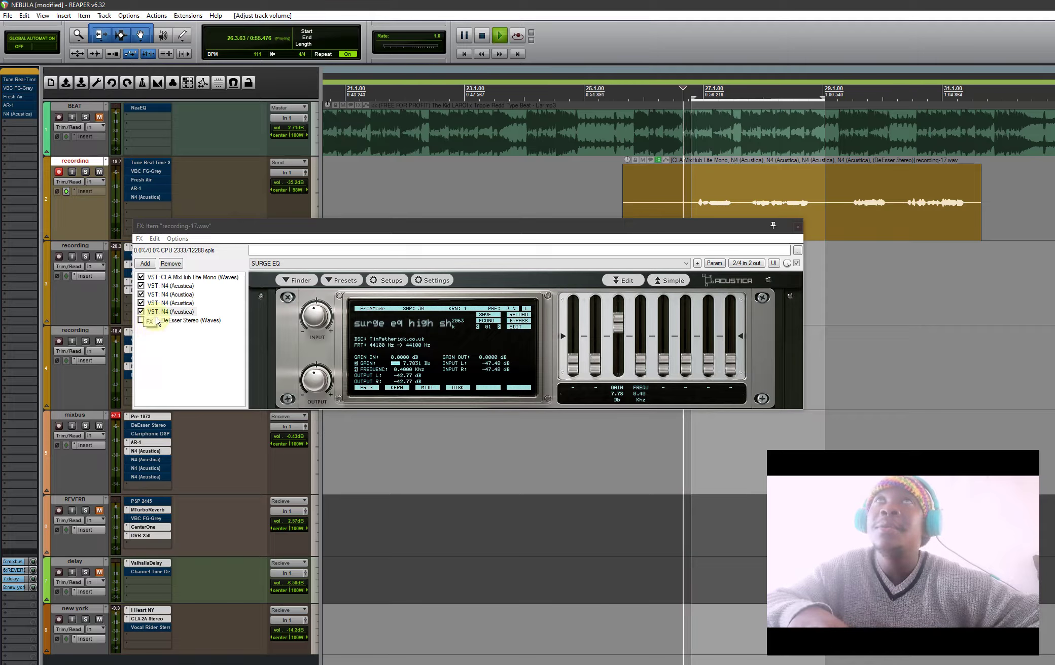
# - Enable DeEsser Stereo on the take, compare it with bypass during playback, and raise the volume of track 2
pyautogui.press('space')
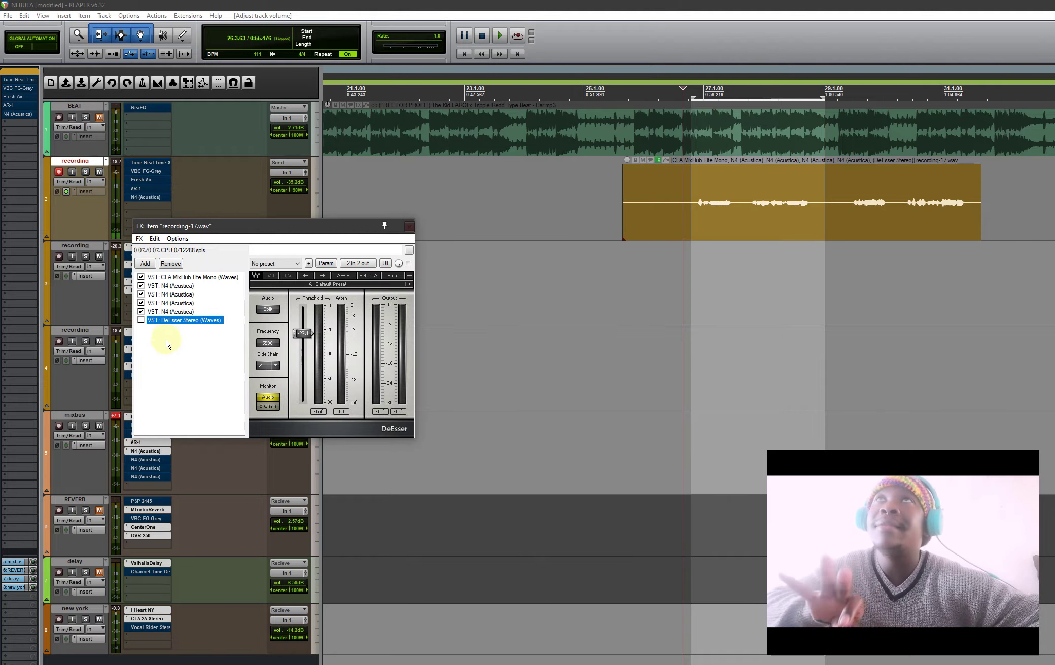
pyautogui.click(141, 320)
pyautogui.press('space')
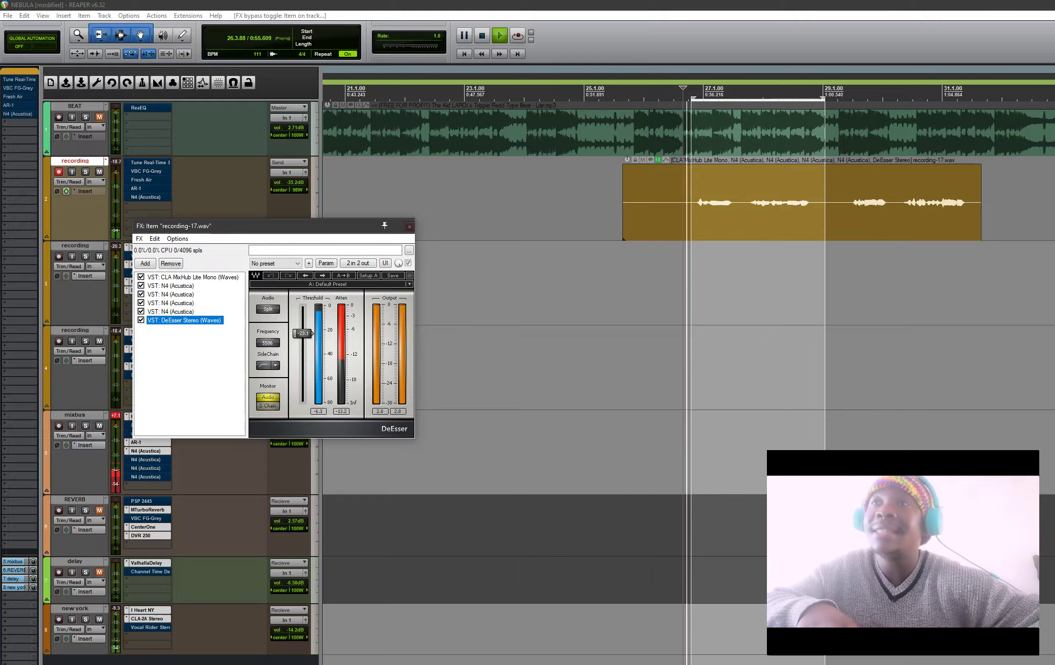
pyautogui.scroll(2, 288, 182)
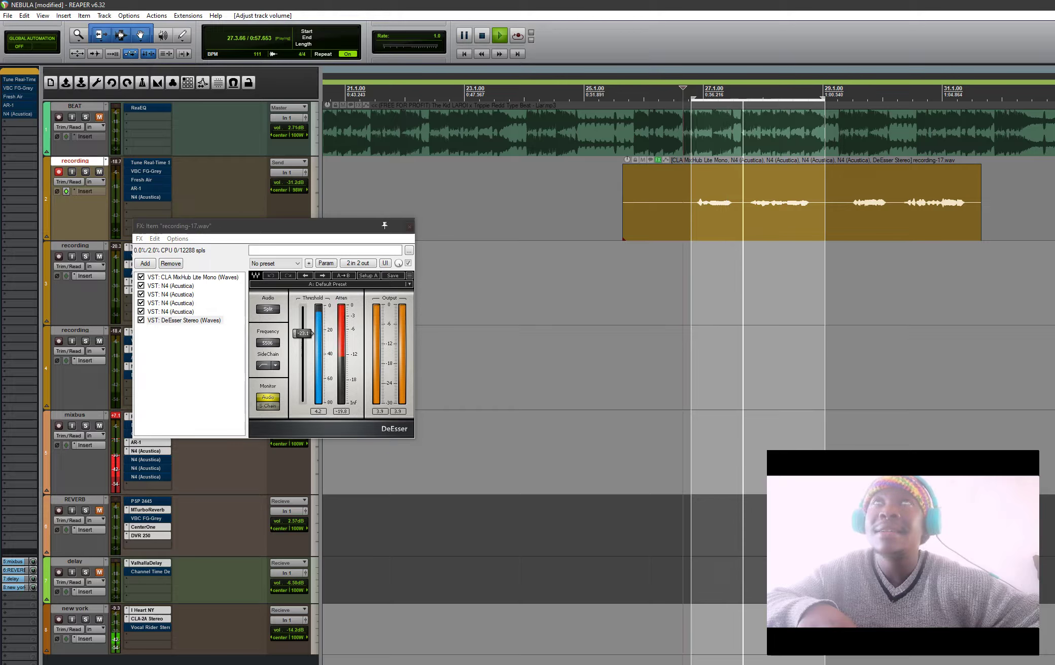
pyautogui.scroll(2, 288, 182)
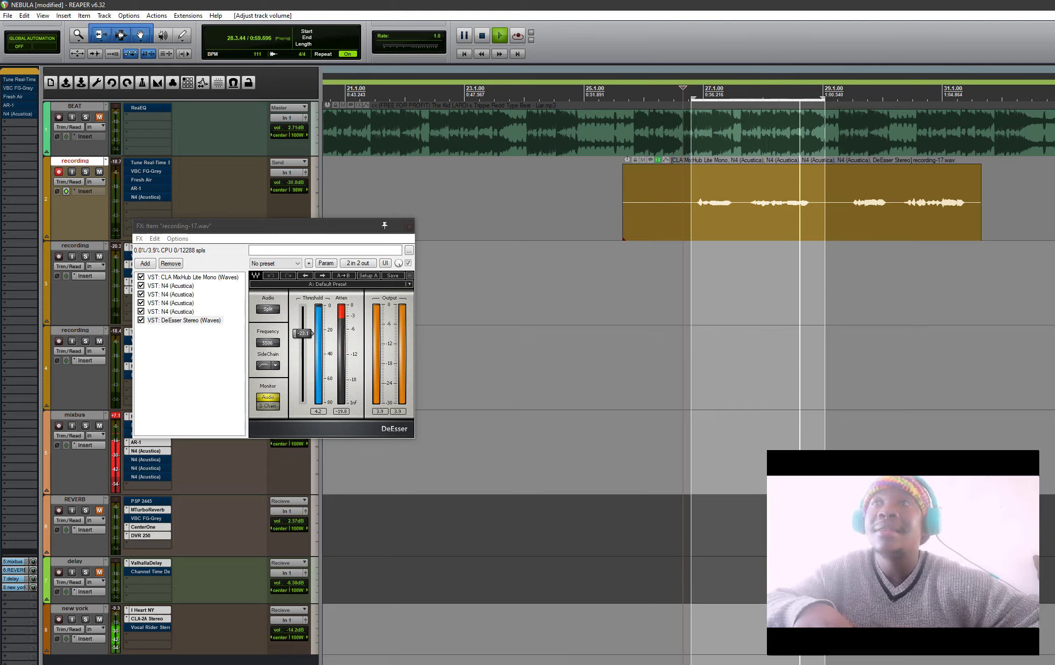
pyautogui.click(141, 321)
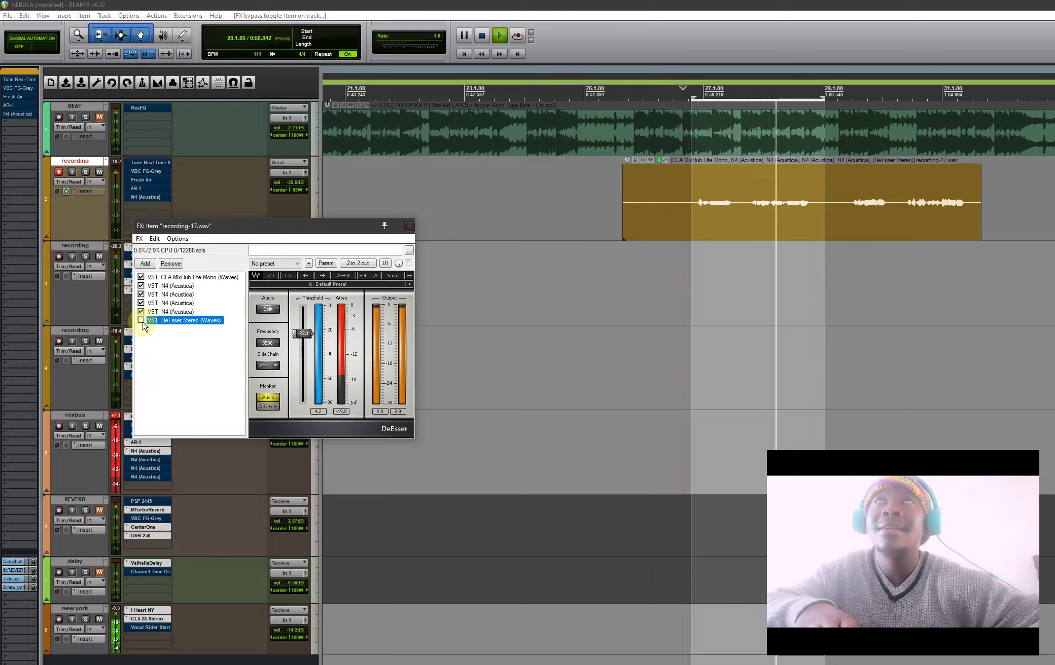
pyautogui.click(142, 320)
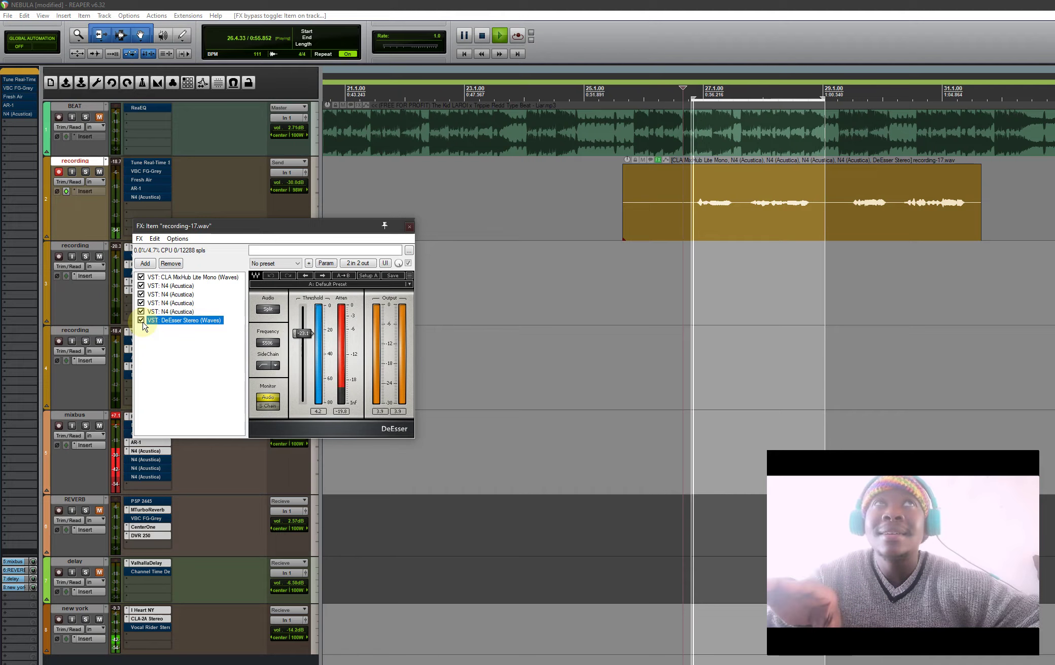
pyautogui.moveTo(289, 182); pyautogui.dragTo(291, 180)
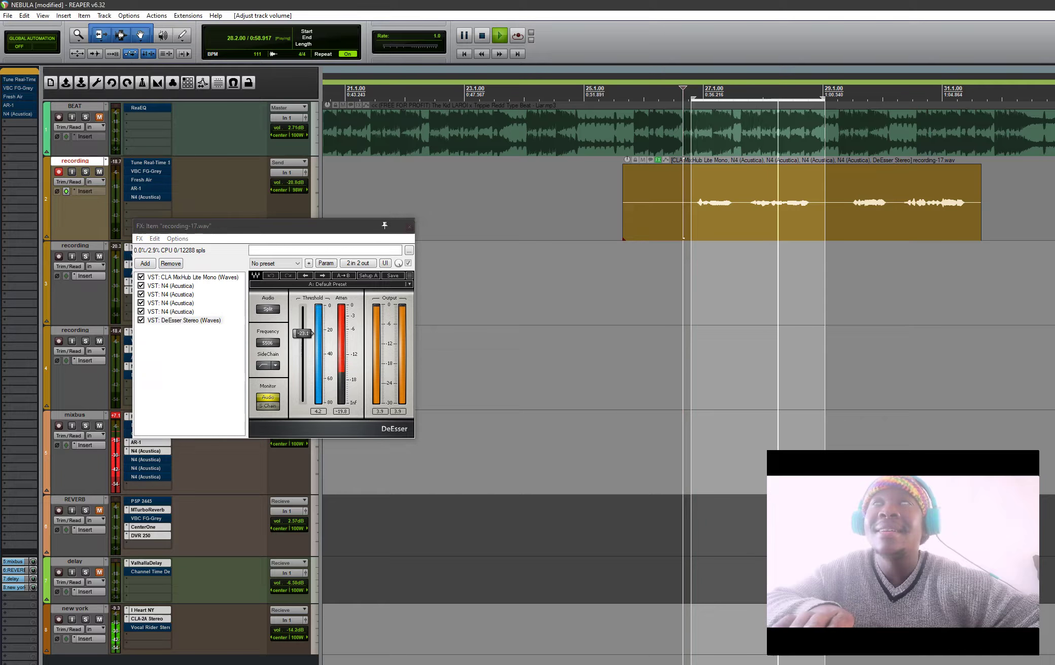
# - Unmute the BEAT track and raise the volume of track 2 to about -19.2 dB to play the vocal with the beat
pyautogui.click(100, 118)
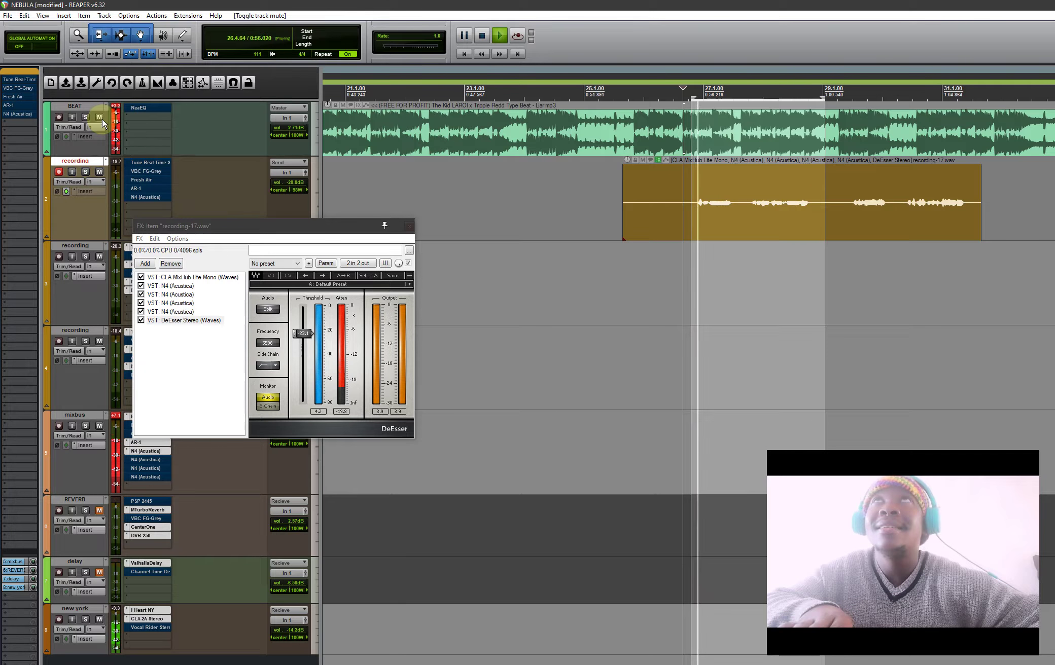
pyautogui.click(207, 133)
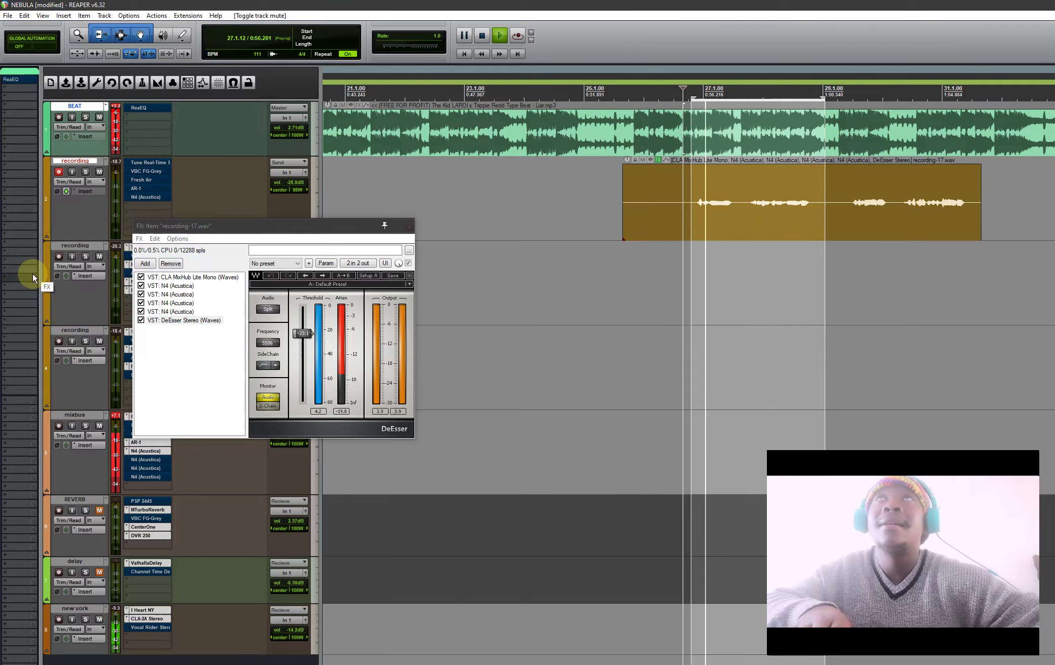
pyautogui.moveTo(263, 228); pyautogui.dragTo(510, 288)
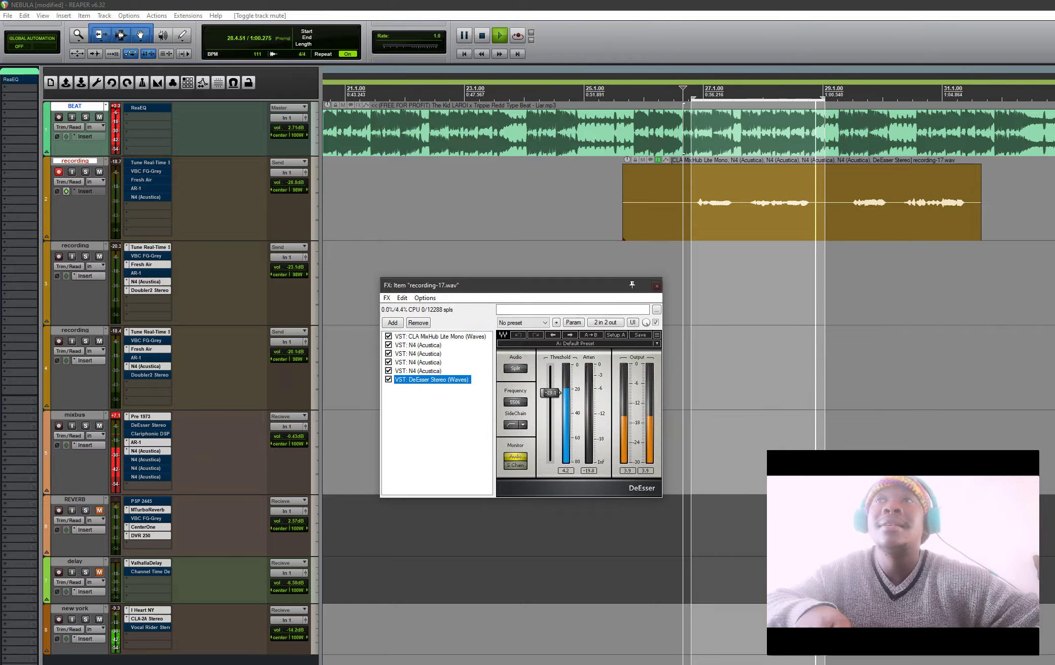
pyautogui.click(226, 213)
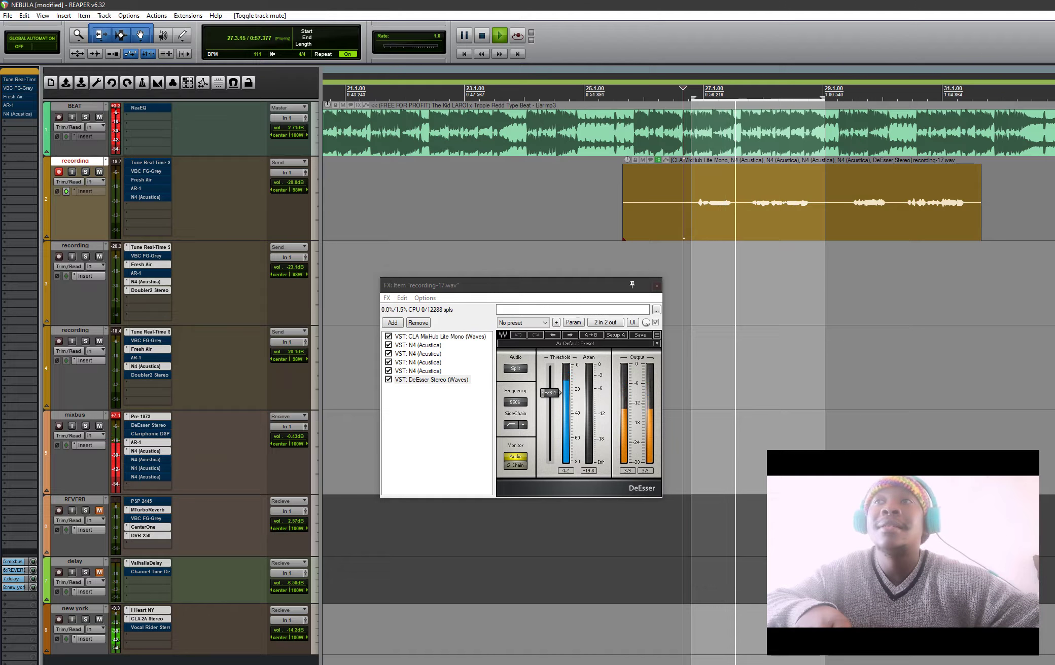
pyautogui.moveTo(288, 182); pyautogui.dragTo(361, 318)
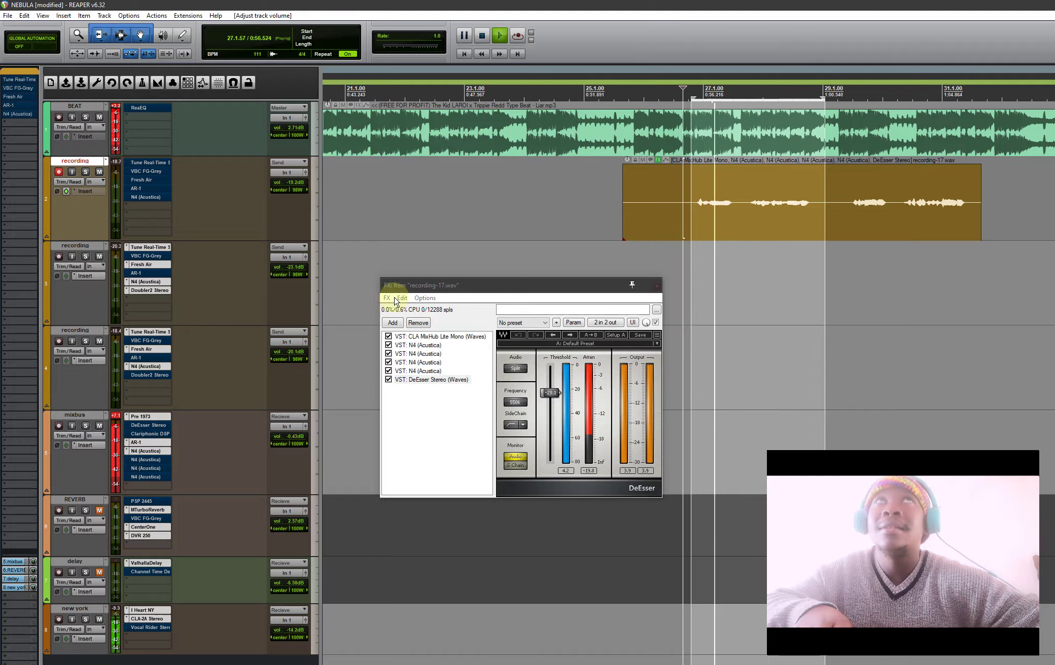
pyautogui.press('space')
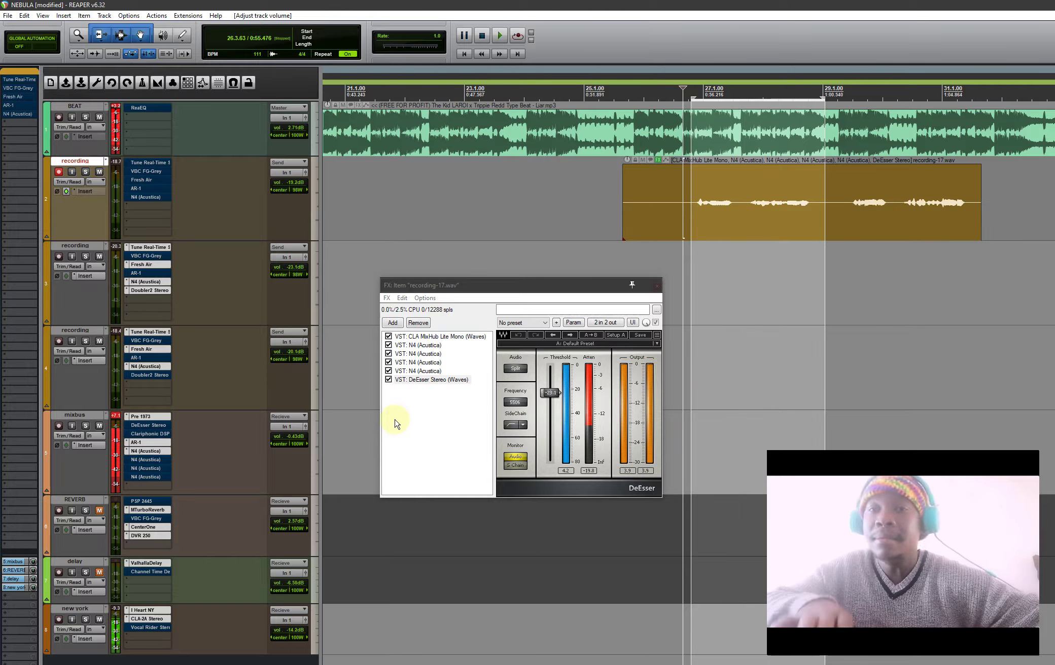
# - Select all plugins in the take's FX chain and compare the whole chain with bypass against the beat, leaving it enabled
pyautogui.click(393, 407)
pyautogui.hotkey('ctrl', 'a')
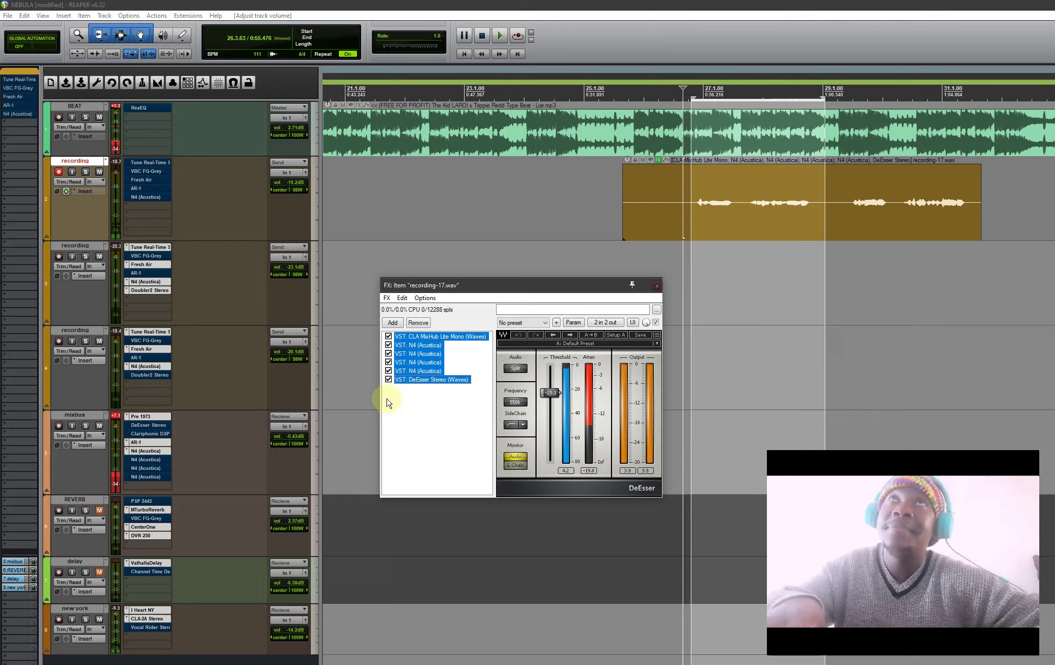
pyautogui.press('space')
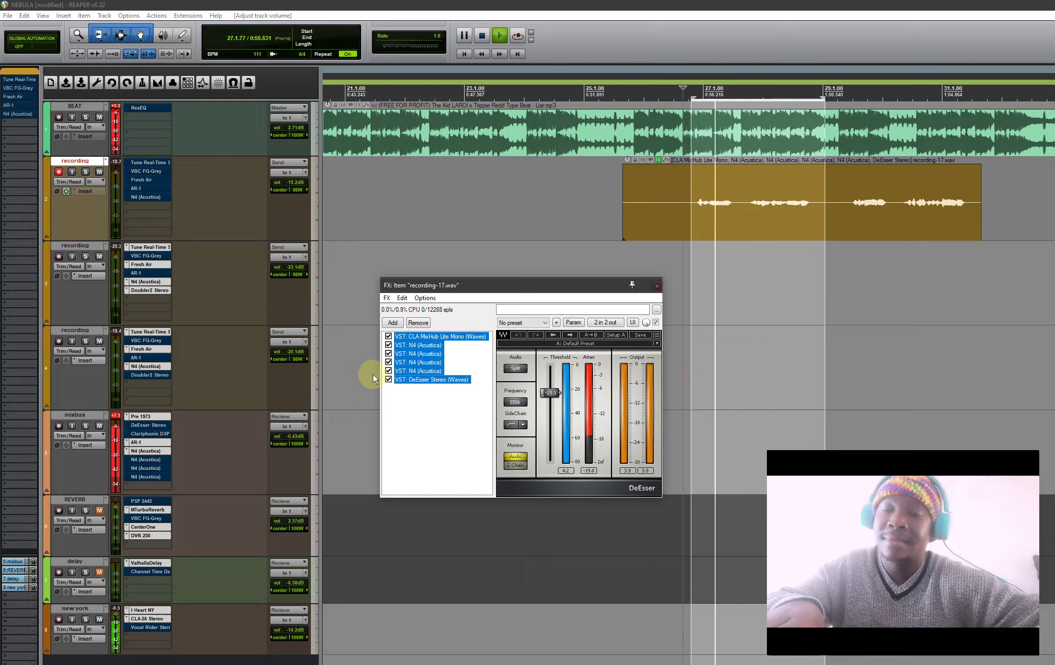
pyautogui.press('b')
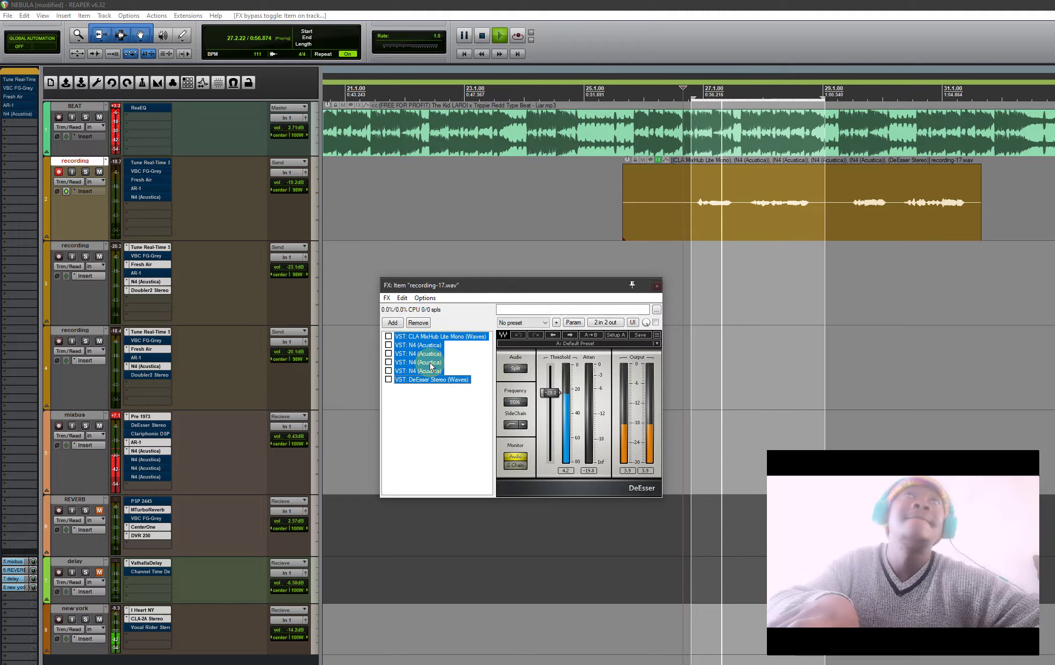
pyautogui.hotkey('ctrl', 'b')
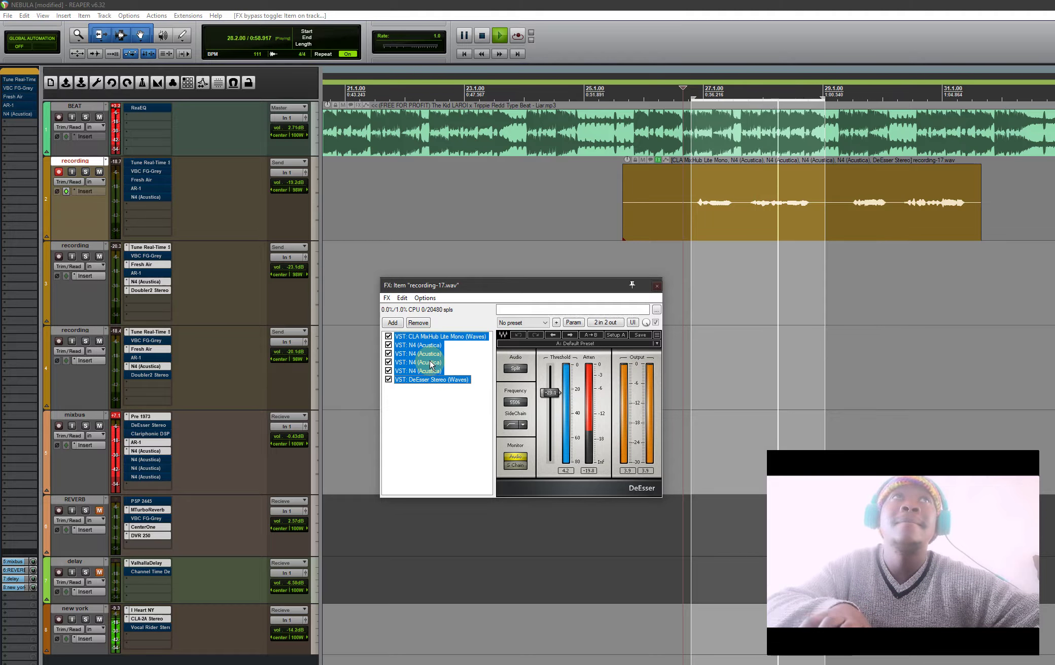
pyautogui.click(431, 421)
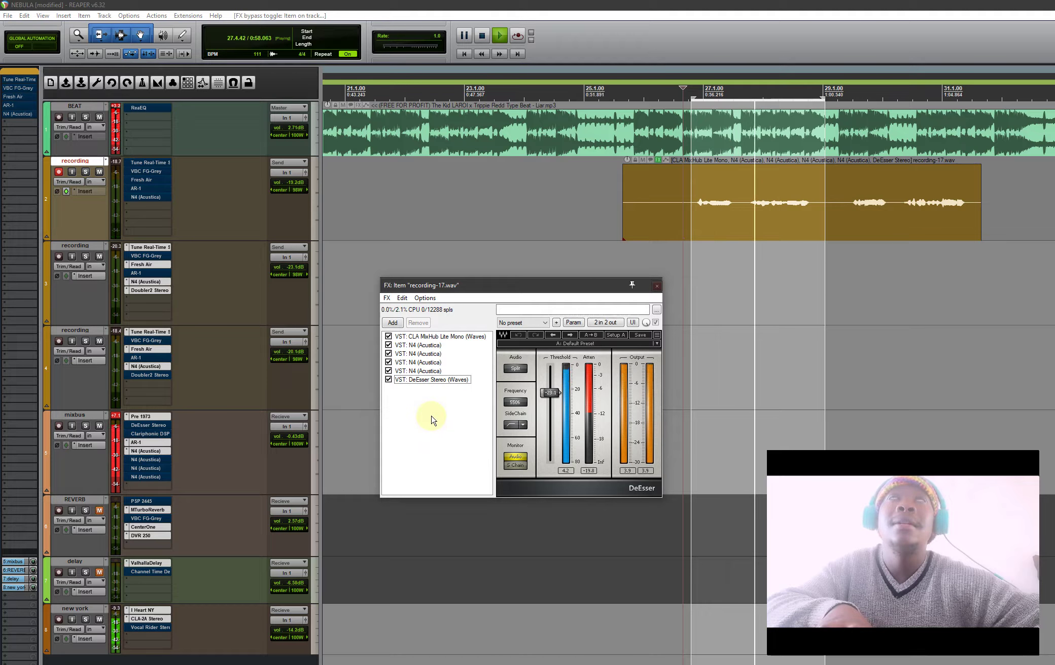
# - Play the looped vocal with the beat and toggle the bypass of Waves Tune Real-Time on track 2
pyautogui.press('space')
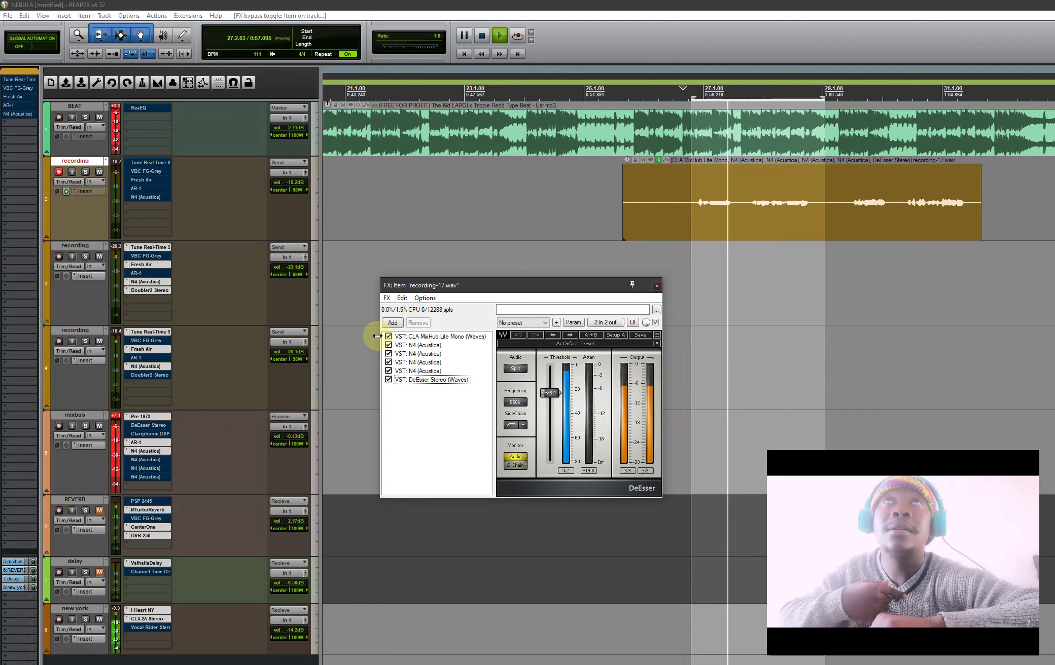
pyautogui.scroll(-3, 629, 221)
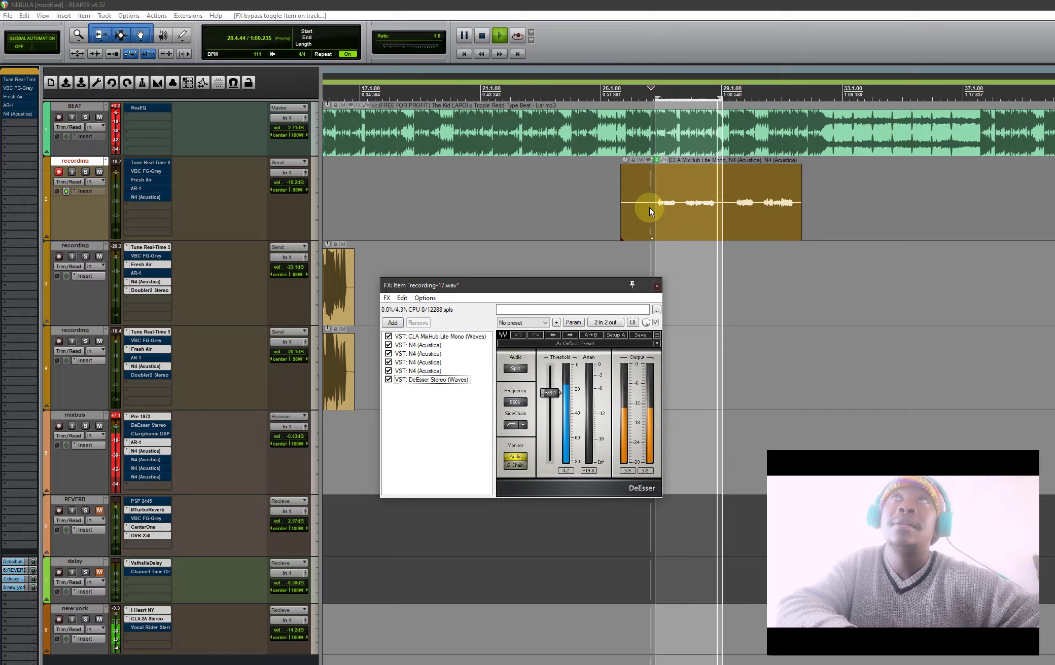
pyautogui.keyDown('shift'); pyautogui.click(158, 172); pyautogui.keyUp('shift')
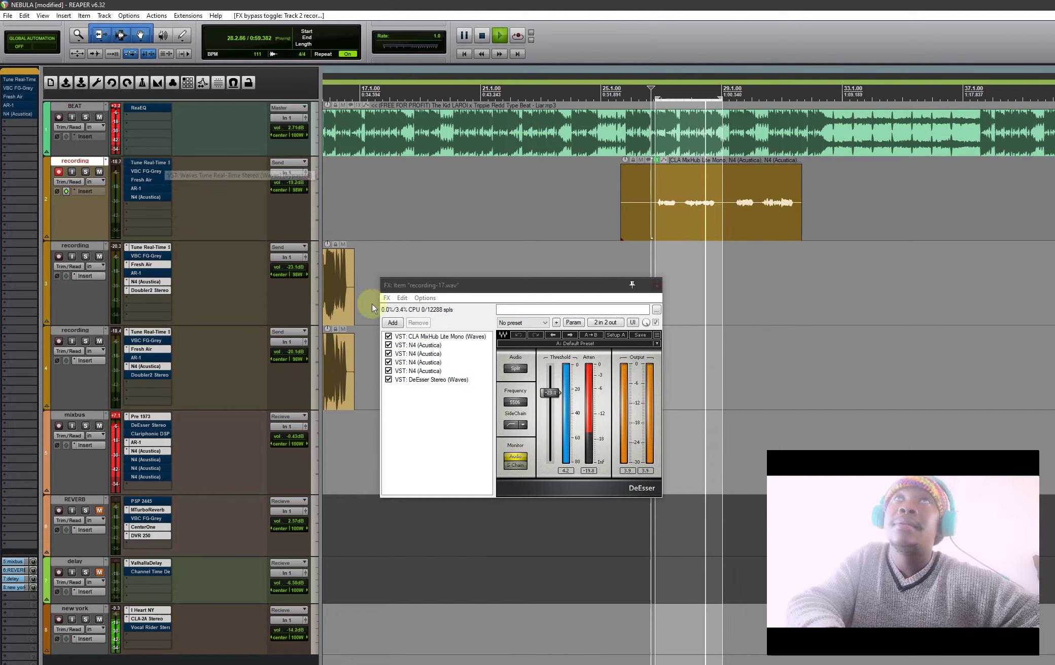
pyautogui.press('space')
# - Show the take's Opto-3A compressor, adjust its Peak Reduction, and mute the BEAT track
pyautogui.click(417, 362)
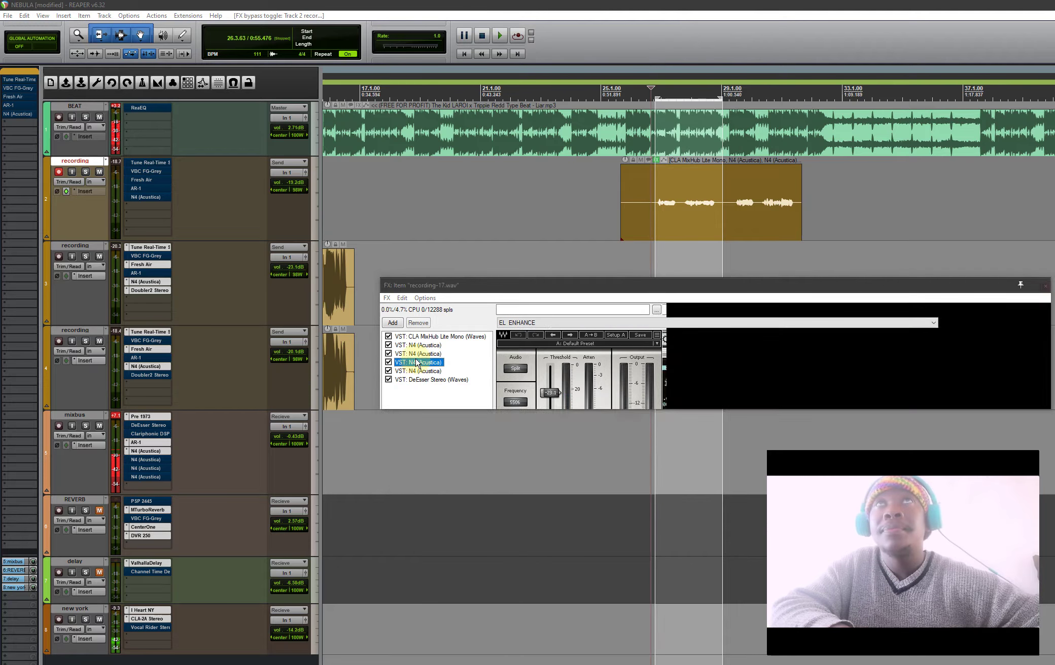
pyautogui.click(415, 355)
pyautogui.click(438, 363)
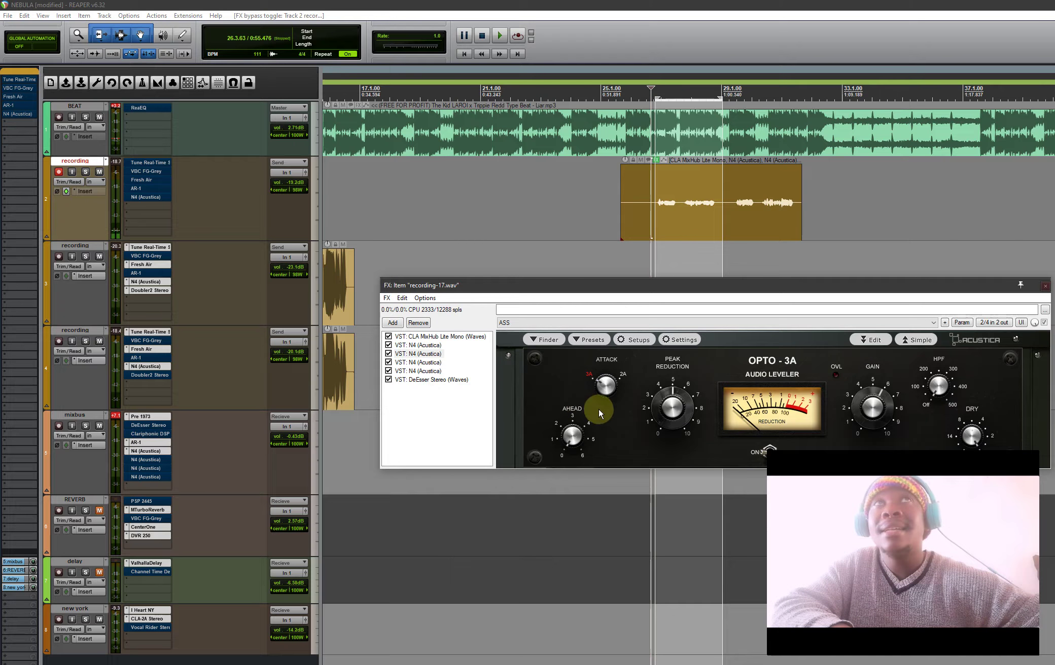
pyautogui.moveTo(637, 408); pyautogui.dragTo(660, 351)
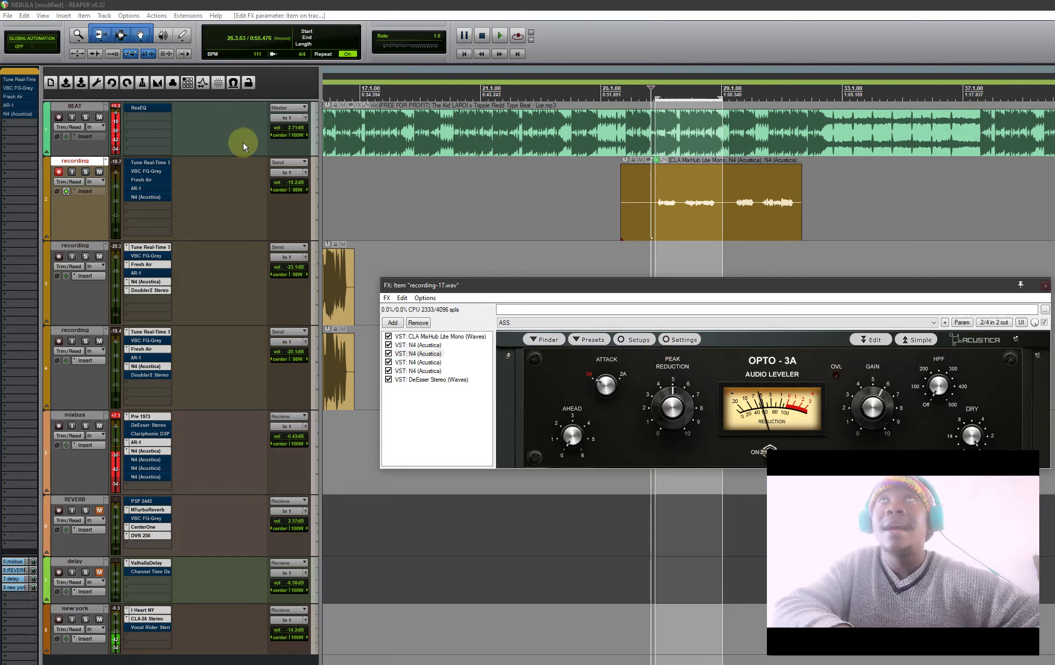
pyautogui.click(116, 125)
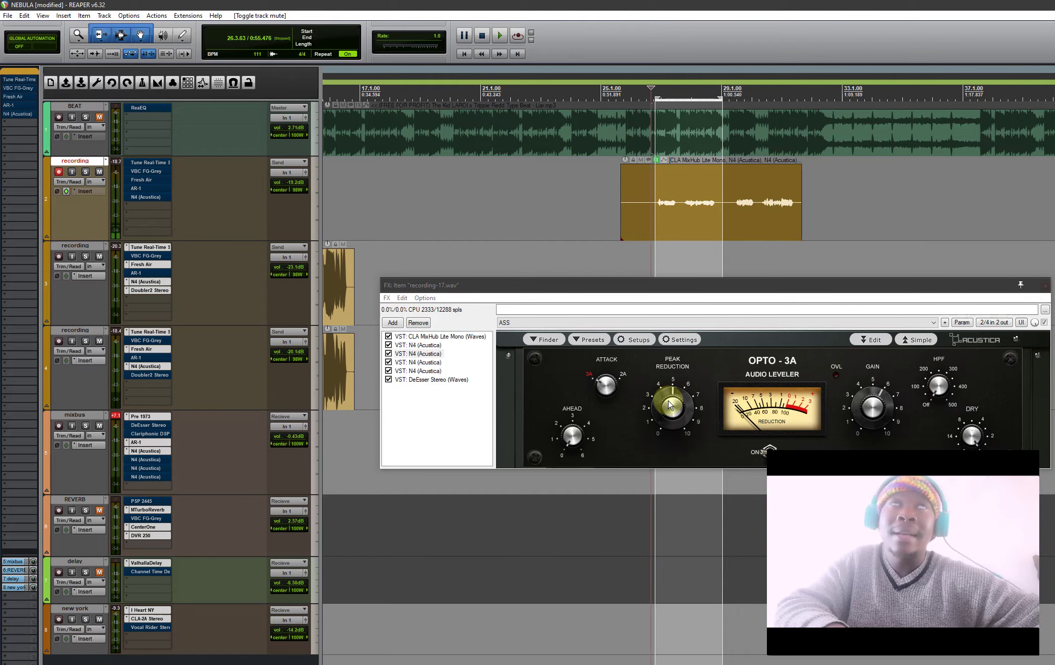
# - Audition the Opto-3A on the soloed vocal loop, adjusting Peak Reduction and comparing attack modes 3A and 2A, ending on 2A
pyautogui.press('space')
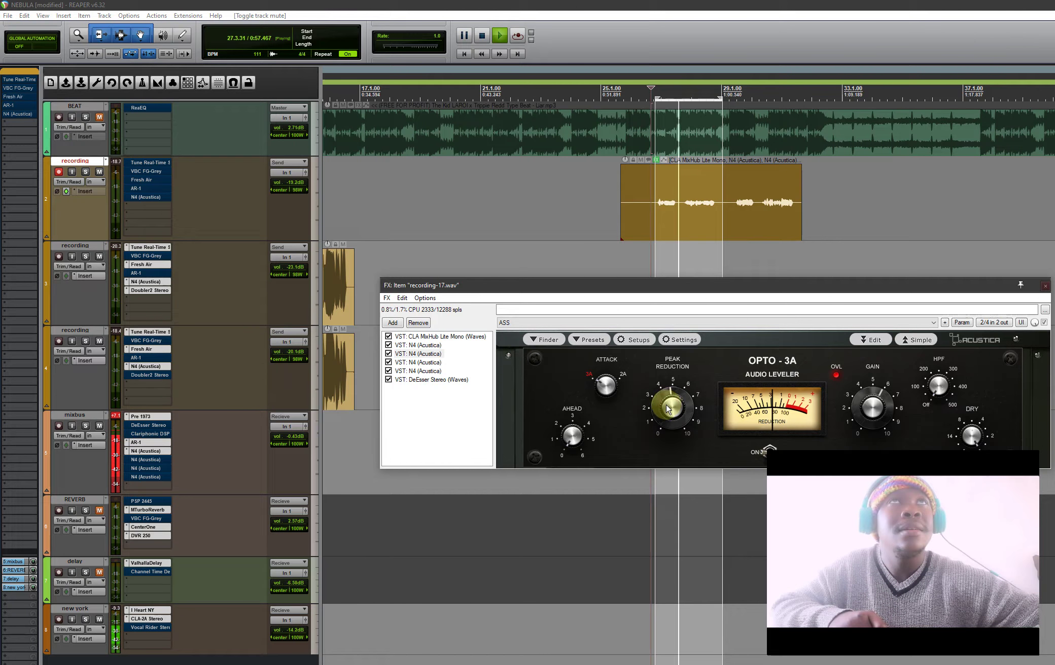
pyautogui.moveTo(659, 424)
pyautogui.mouseDown()
pyautogui.moveTo(661, 447)
pyautogui.moveTo(661, 414)
pyautogui.mouseUp()
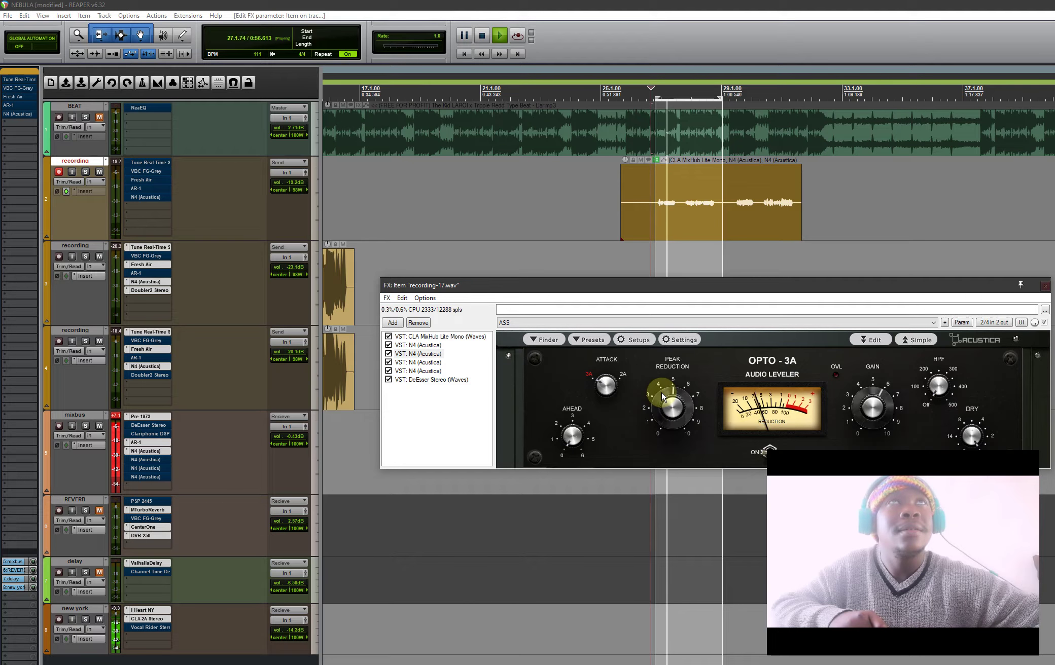
pyautogui.click(608, 384)
pyautogui.moveTo(670, 406); pyautogui.dragTo(681, 377)
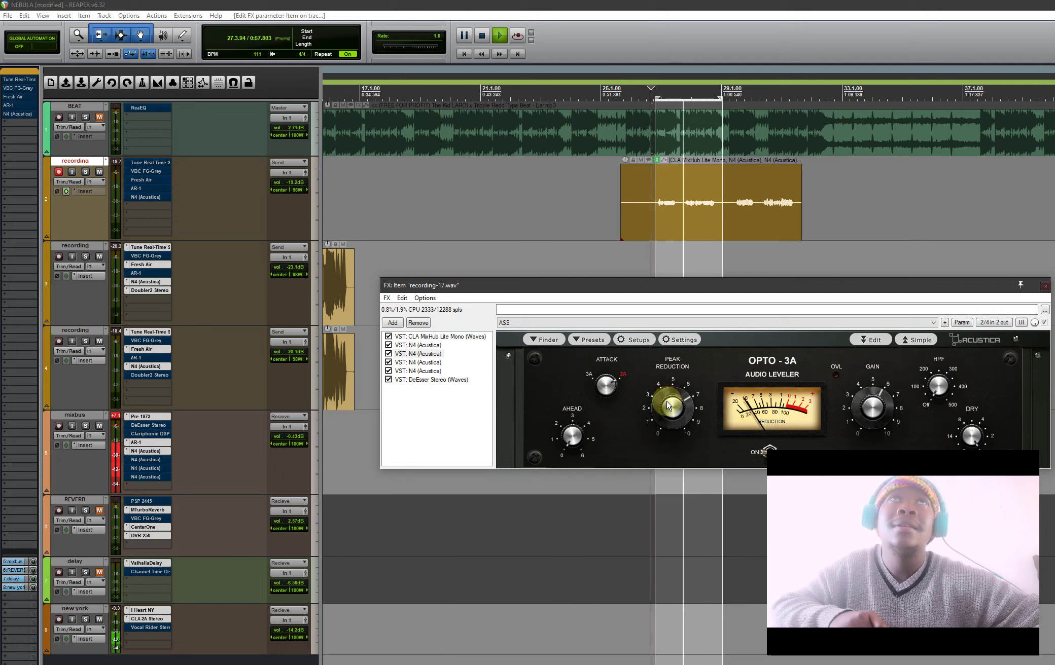
pyautogui.click(607, 384)
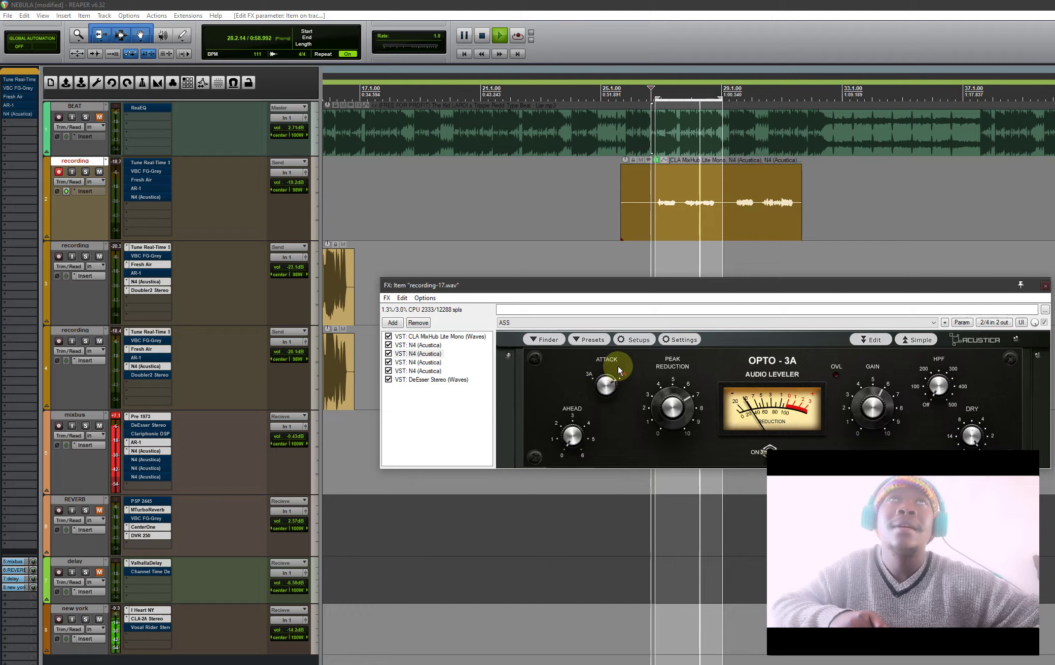
pyautogui.press('space')
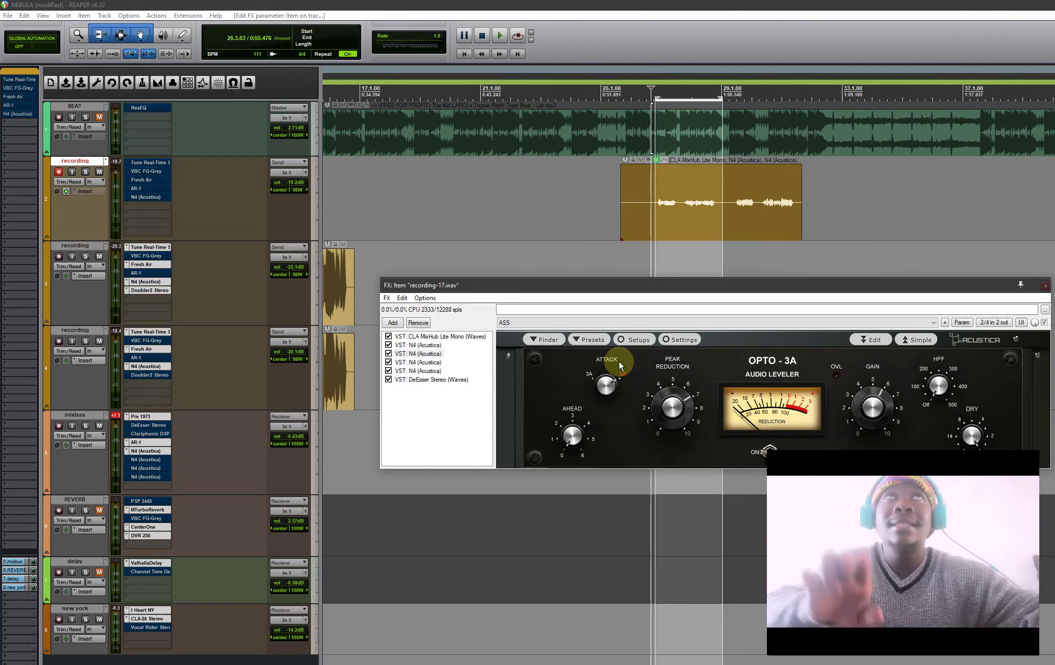
pyautogui.press('space')
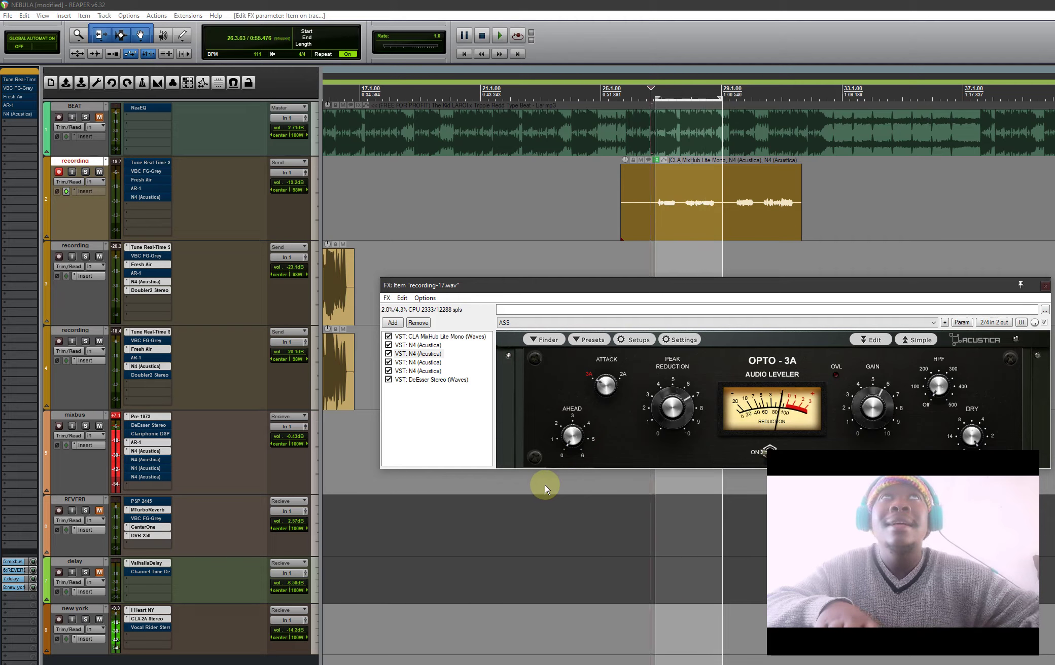
pyautogui.press('space')
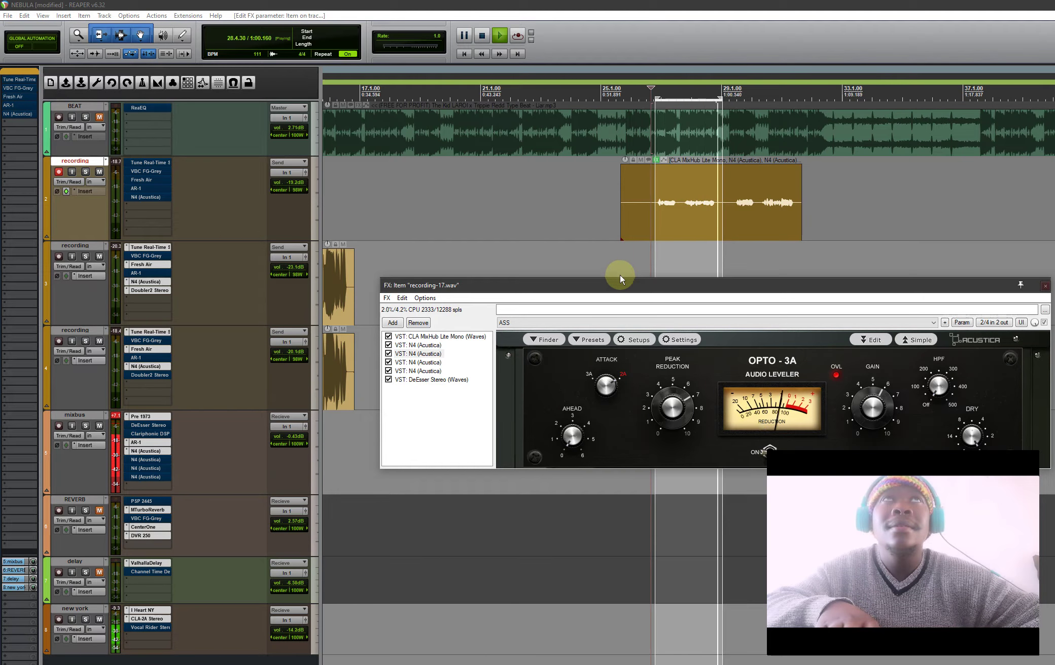
# - Unmute the BEAT track and open Waves Tune Real-Time on track 2 during playback
pyautogui.click(99, 117)
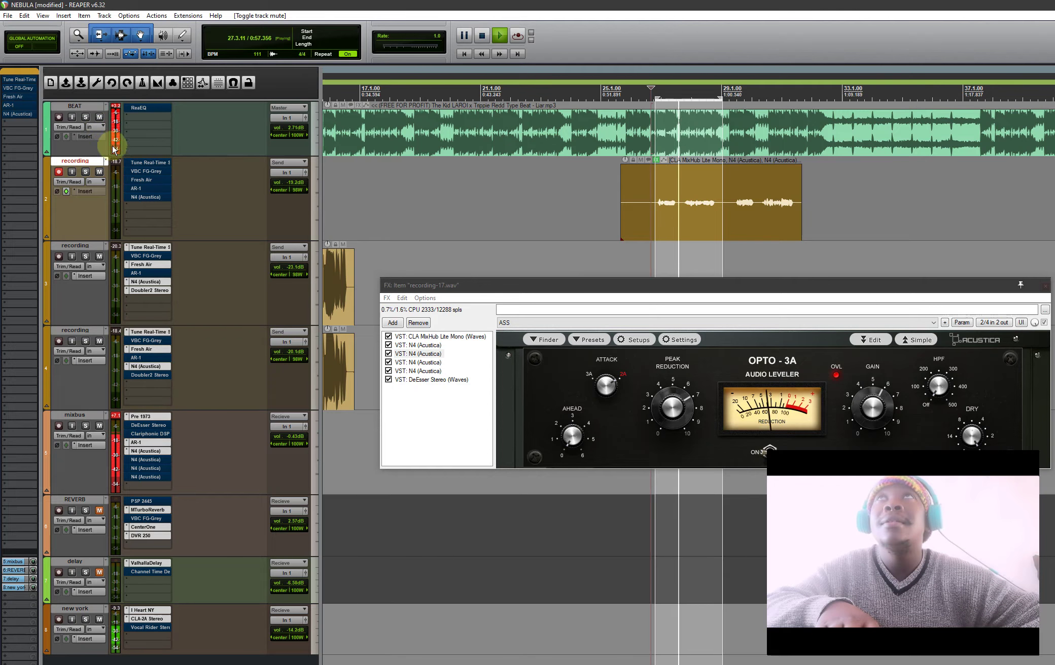
pyautogui.click(149, 163)
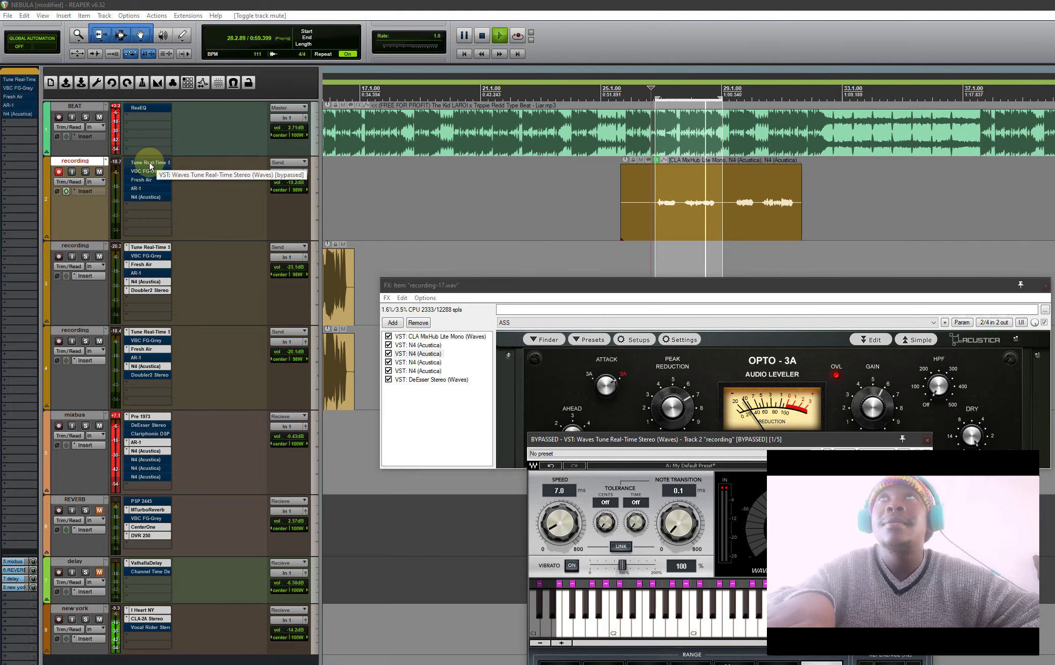
pyautogui.click(149, 164)
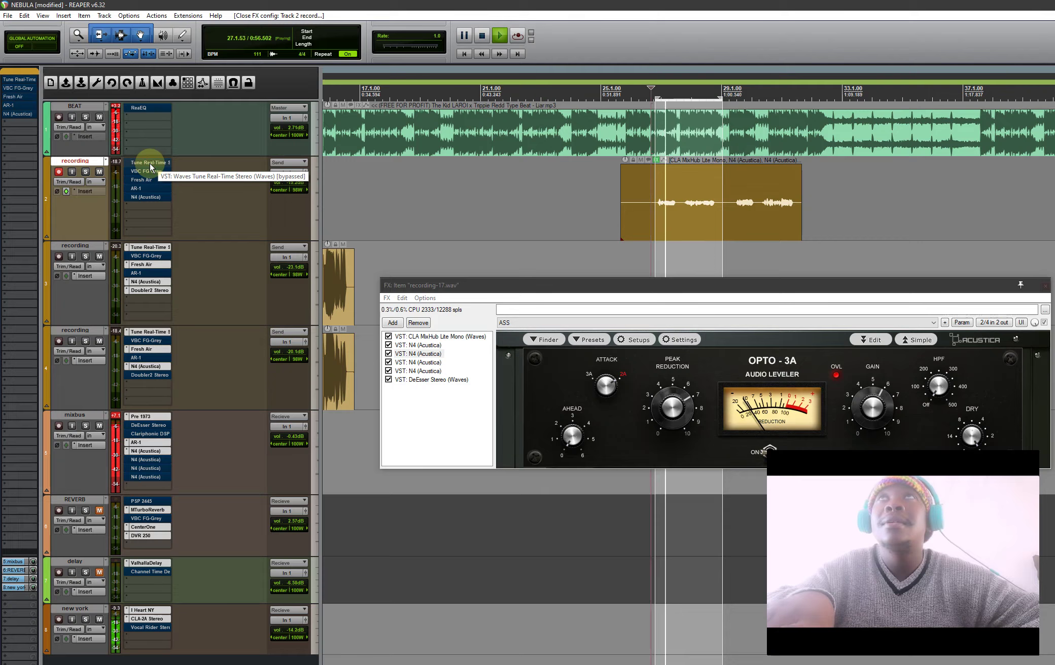
pyautogui.click(150, 166)
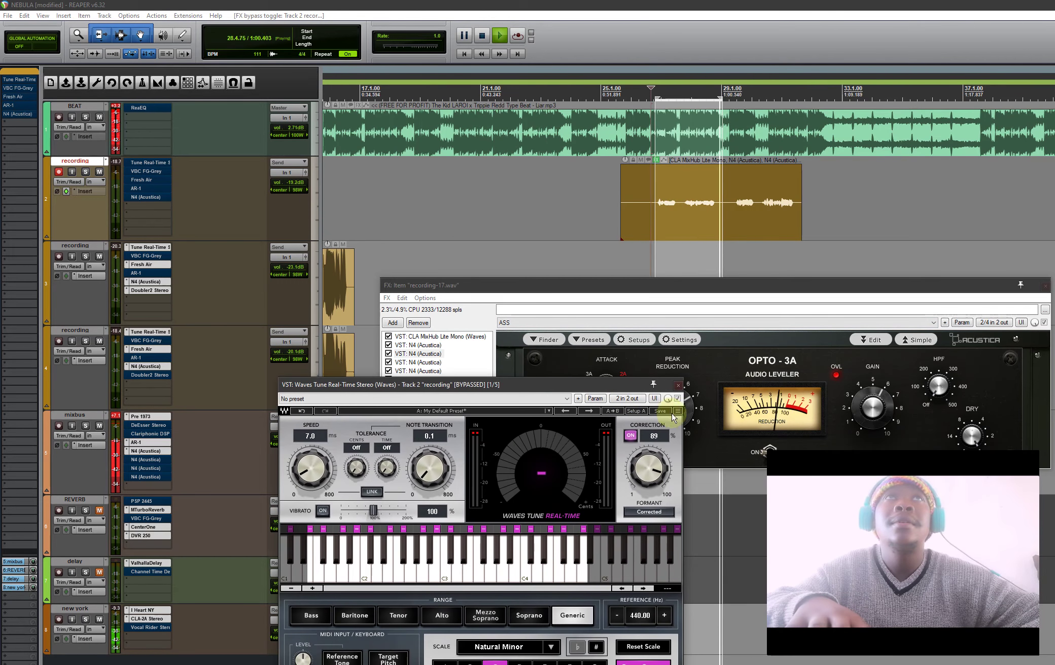
# - Audition track 2's FX chain with the beat, toggling Fresh Air, and bypass the chain again before closing the Tune window
pyautogui.click(66, 191)
pyautogui.keyDown('shift'); pyautogui.click(157, 181); pyautogui.keyUp('shift')
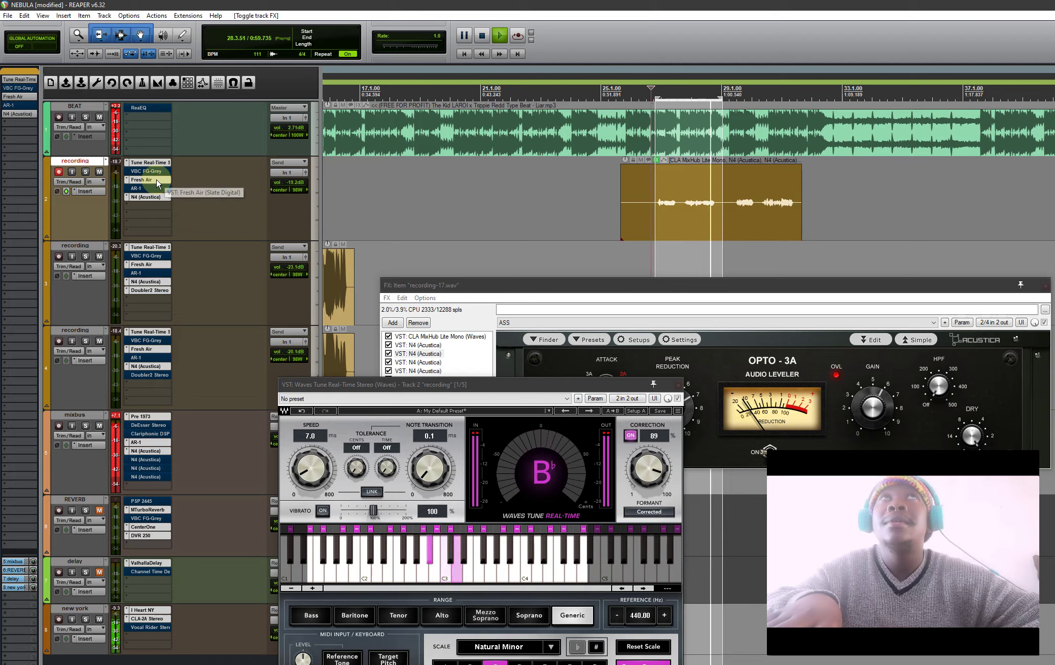
pyautogui.keyDown('shift'); pyautogui.click(157, 181); pyautogui.keyUp('shift')
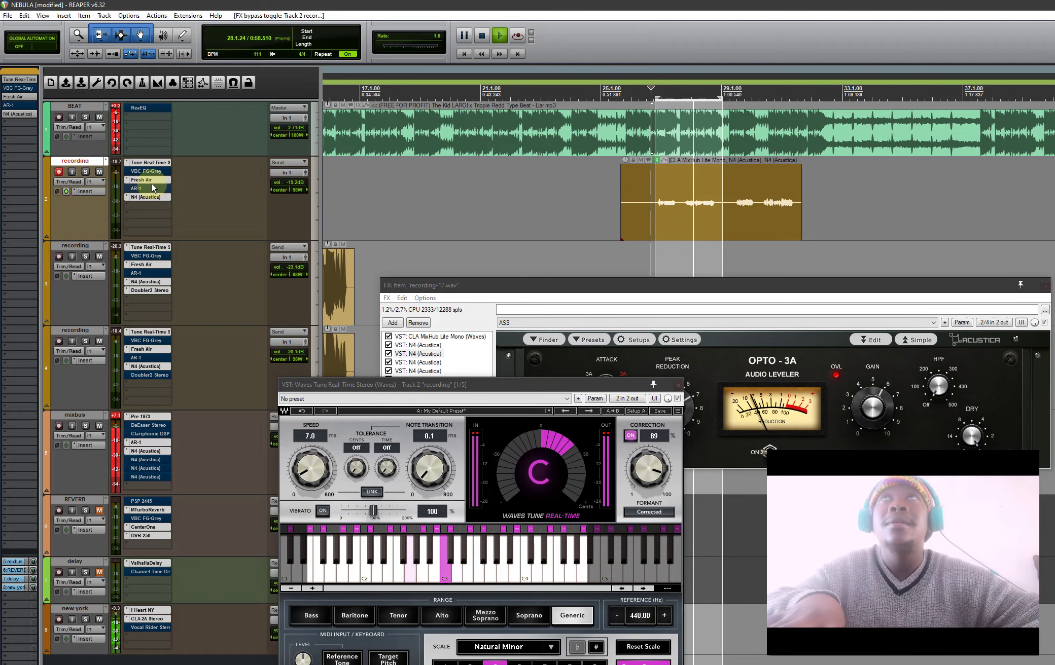
pyautogui.press('space')
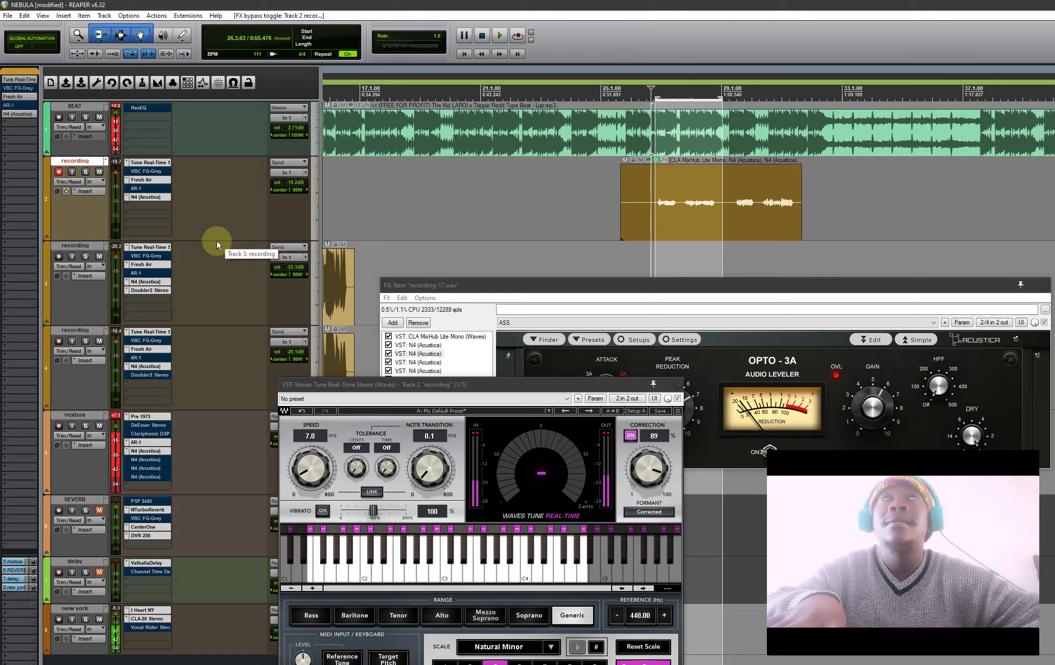
pyautogui.press('b')
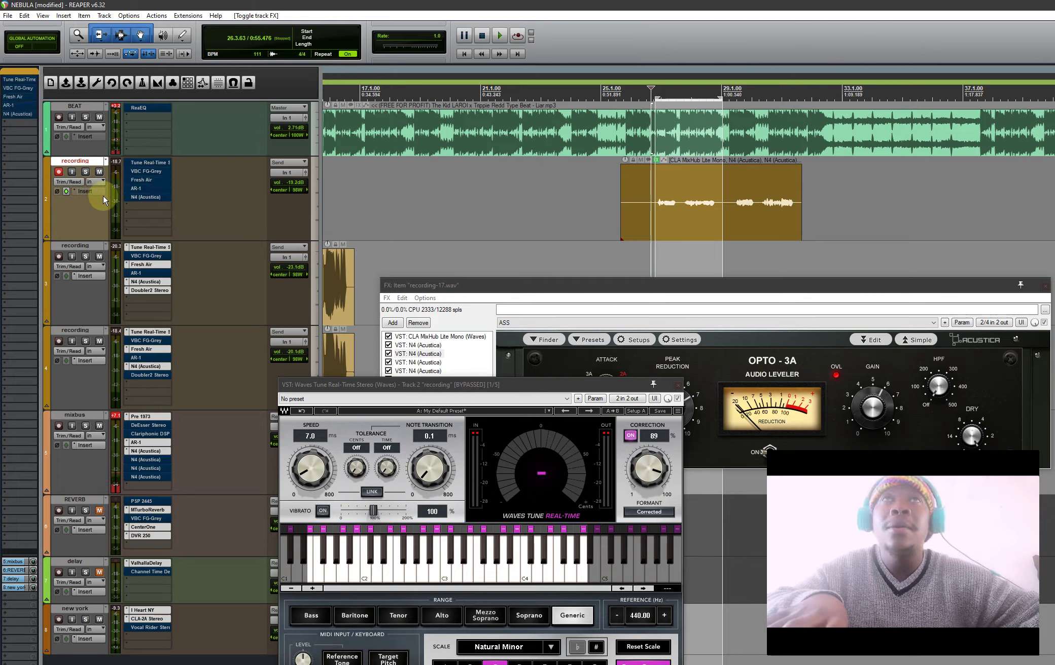
pyautogui.click(676, 385)
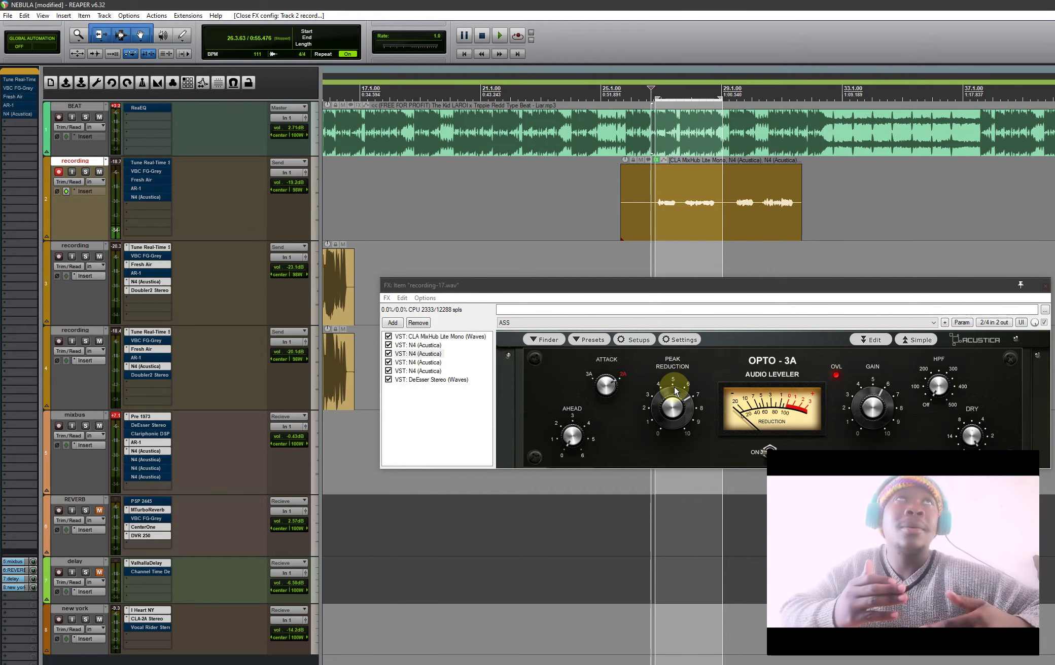
# - Review CLA MixHub Lite and the B 1102 preamp, mute BEAT, bypass all take plugins, and play the dry vocal
pyautogui.click(428, 336)
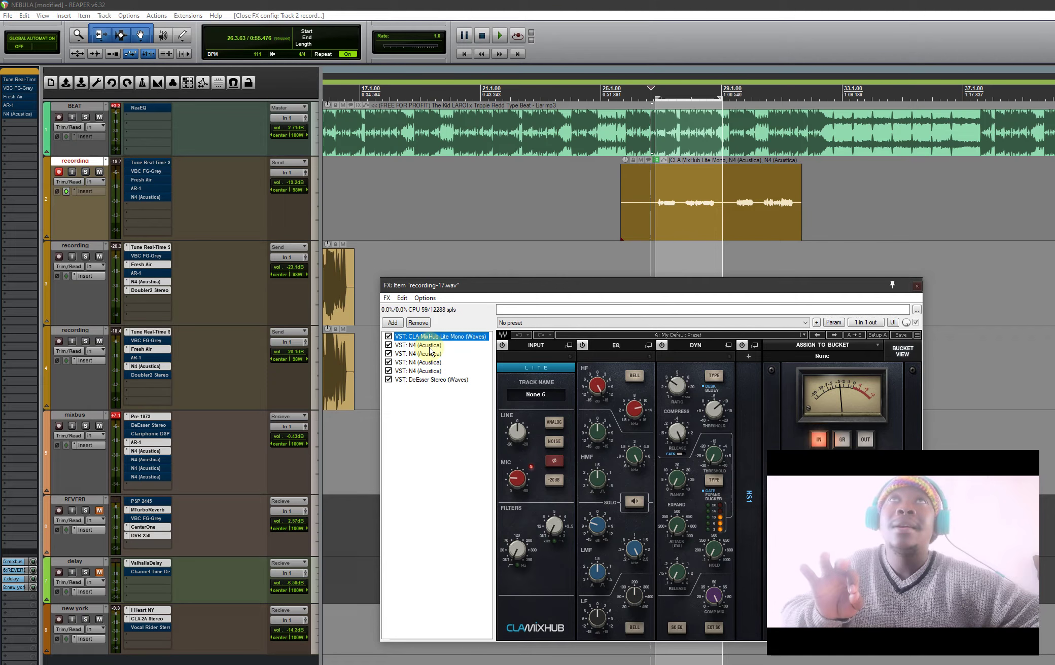
pyautogui.click(429, 347)
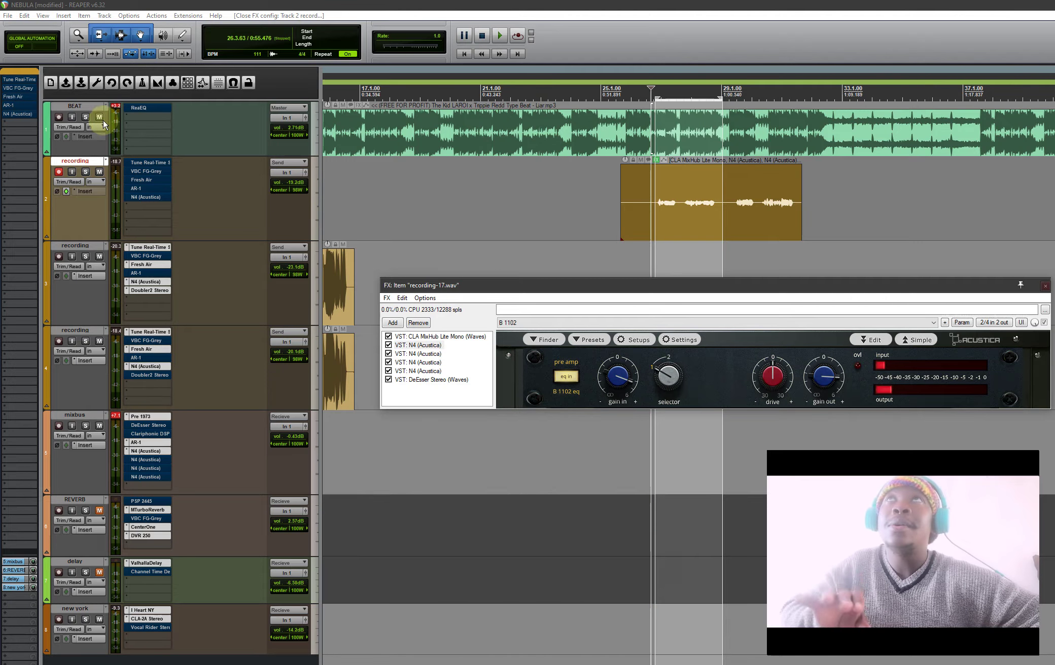
pyautogui.click(98, 118)
pyautogui.click(388, 379)
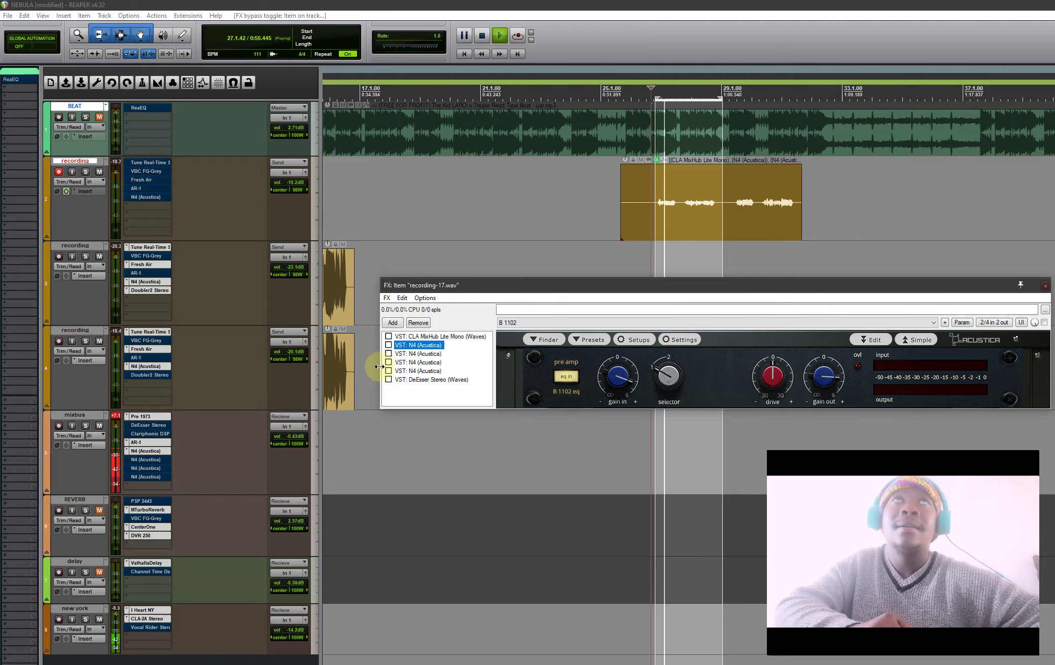
pyautogui.press('space')
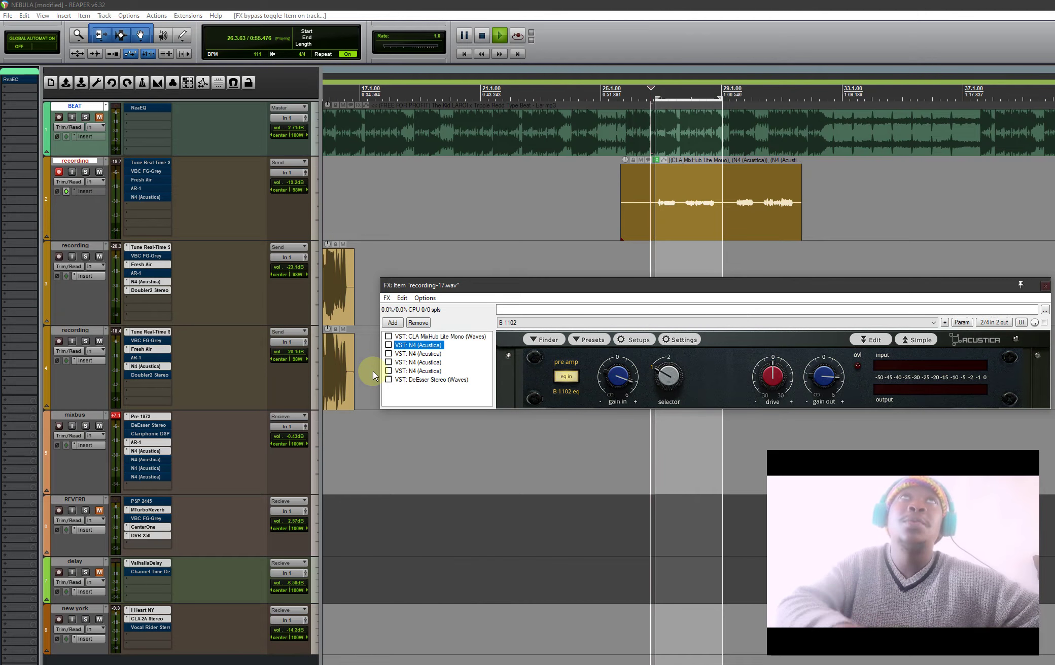
# - Enable CLA MixHub Lite Mono alone on the take, move the FX window clear of the waveform, and audition it
pyautogui.click(418, 337)
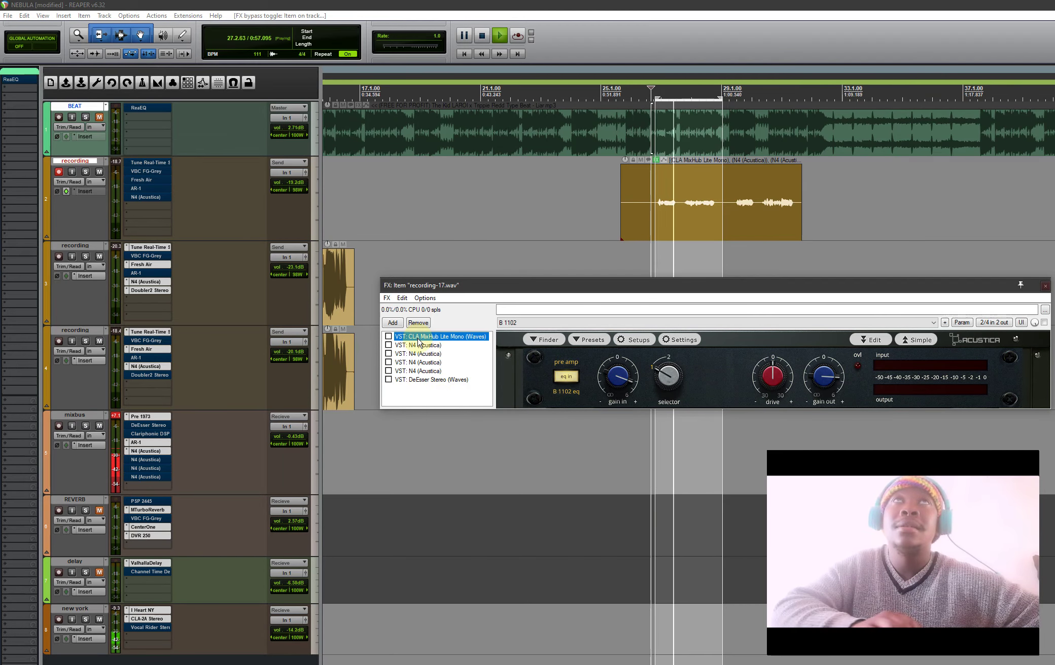
pyautogui.moveTo(499, 287); pyautogui.dragTo(244, 246)
pyautogui.press('space')
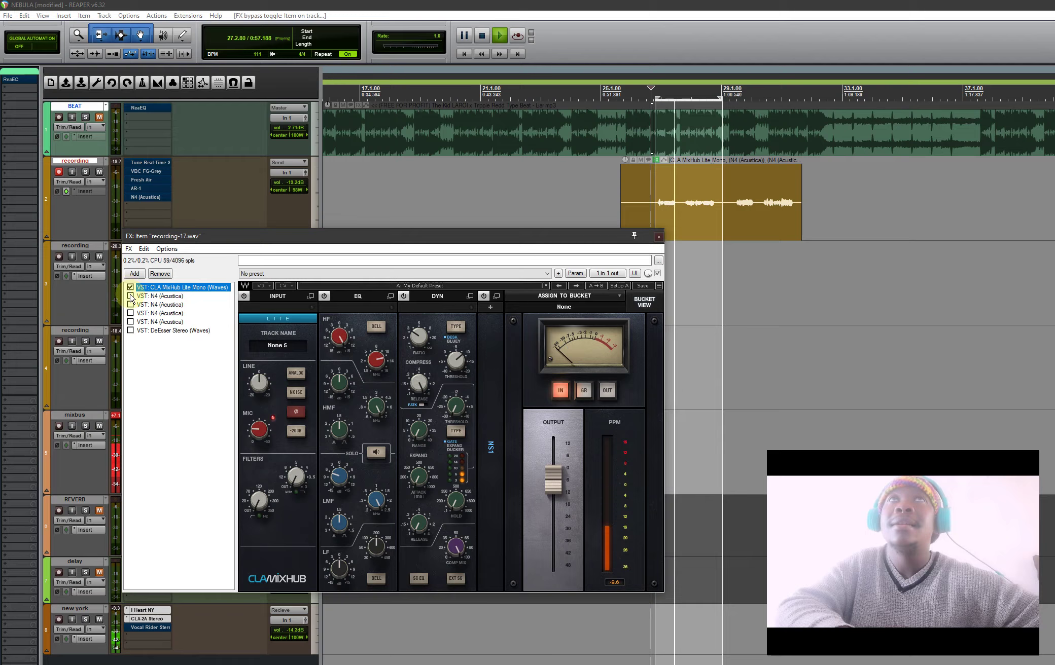
pyautogui.press('space')
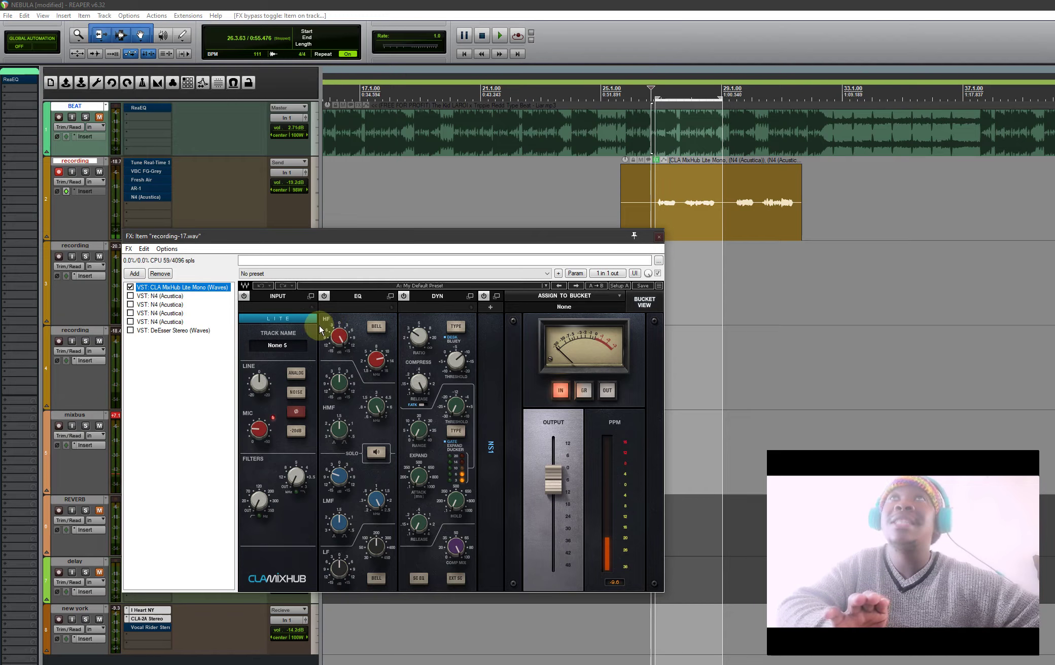
# - Enable the B 1102 preamp alongside CLA MixHub Lite on the take, show its controls, and audition the vocal through it
pyautogui.click(131, 296)
pyautogui.press('space')
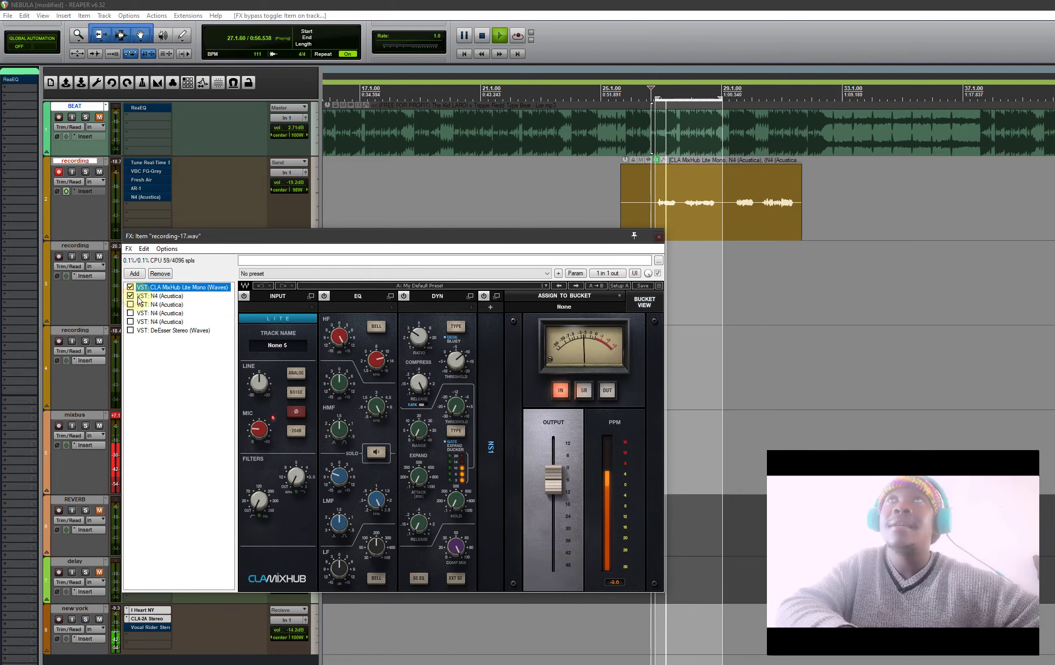
pyautogui.click(146, 298)
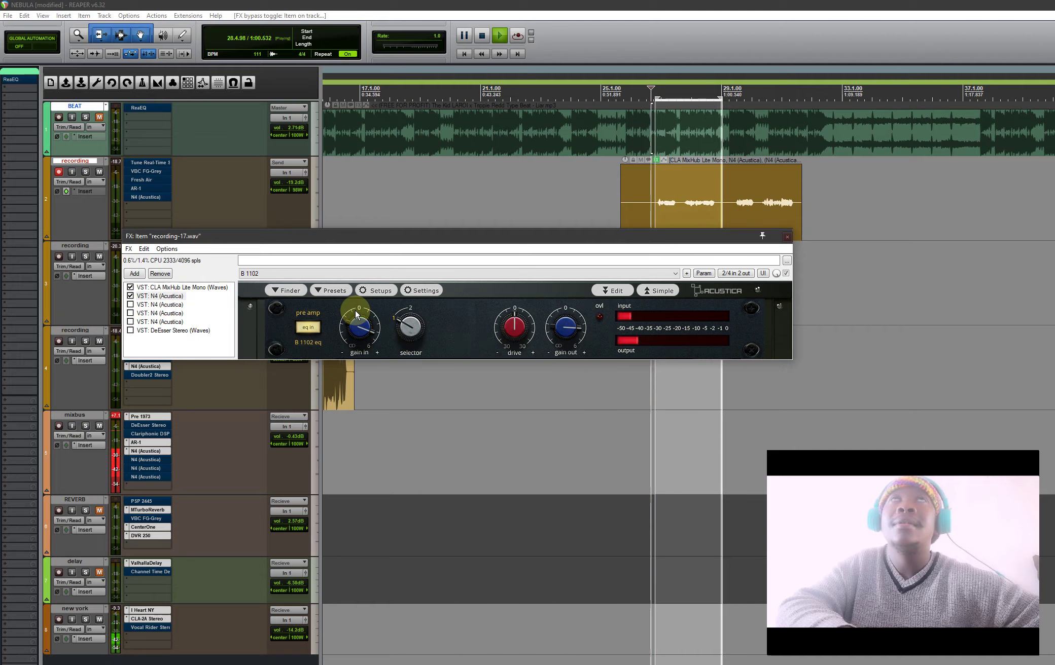
pyautogui.press('space')
# - Add another N4 (Acustica) instance to the take's FX chain by filtering the plugin list for N4
pyautogui.doubleClick(191, 350)
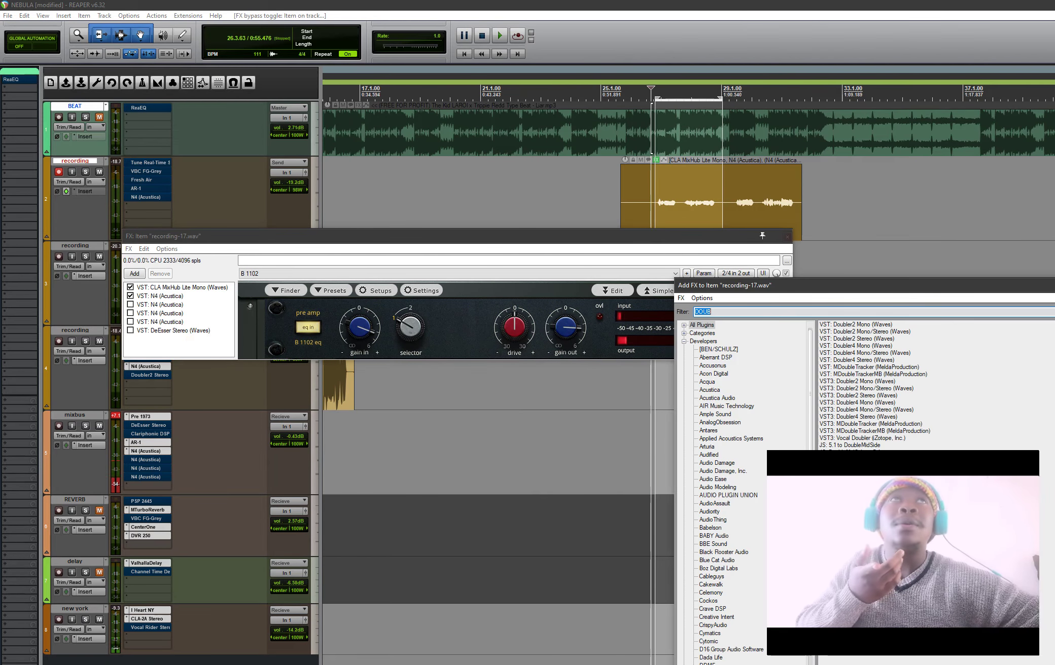
pyautogui.write('N')
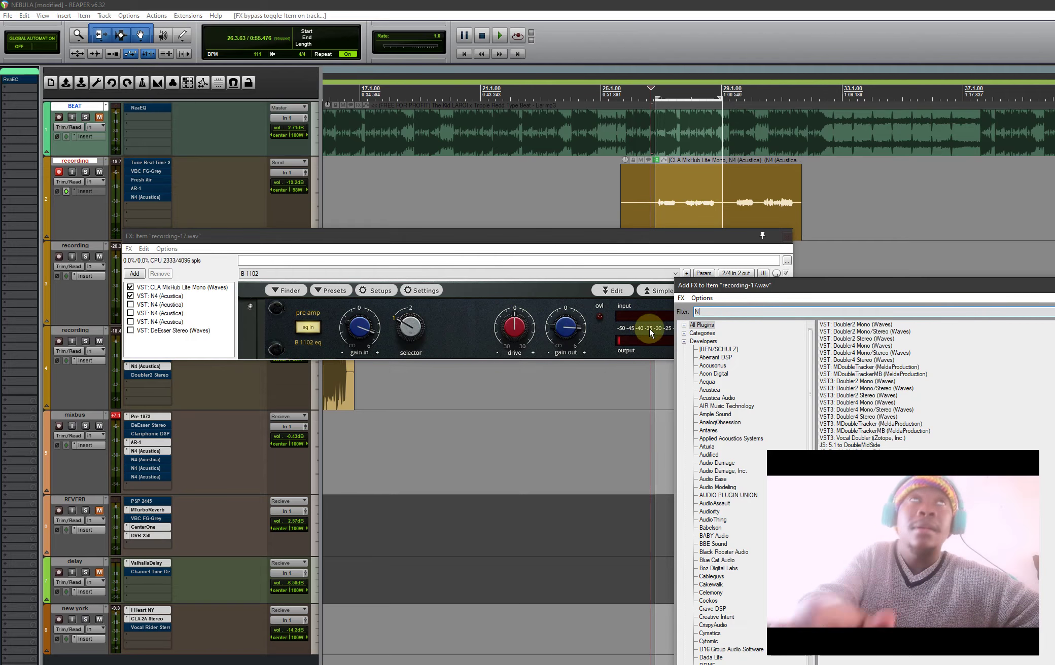
pyautogui.write('4')
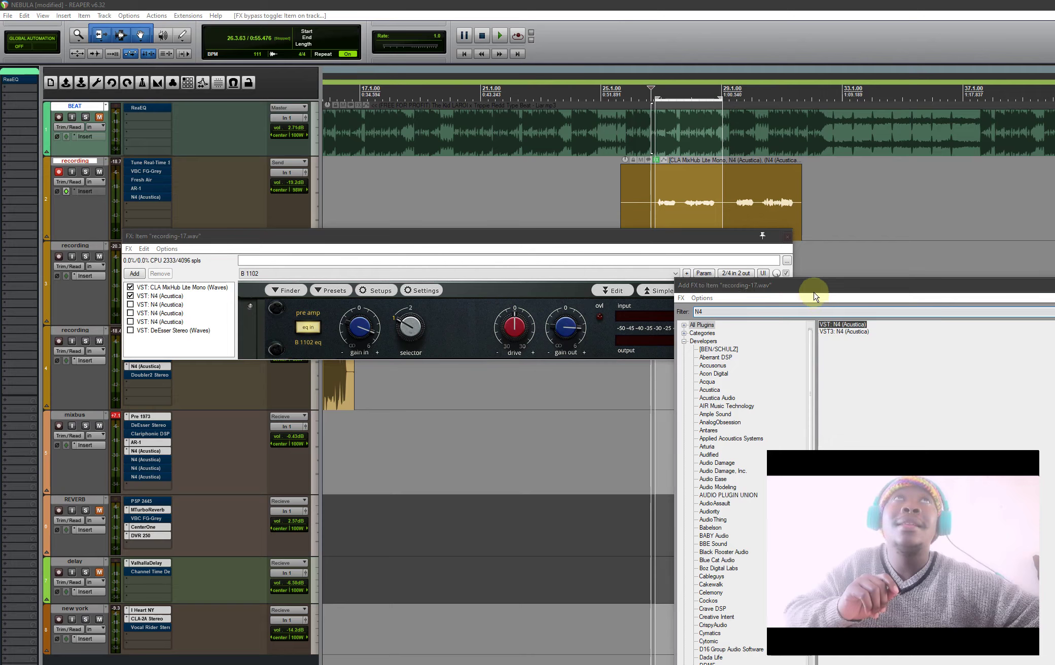
pyautogui.press('Return')
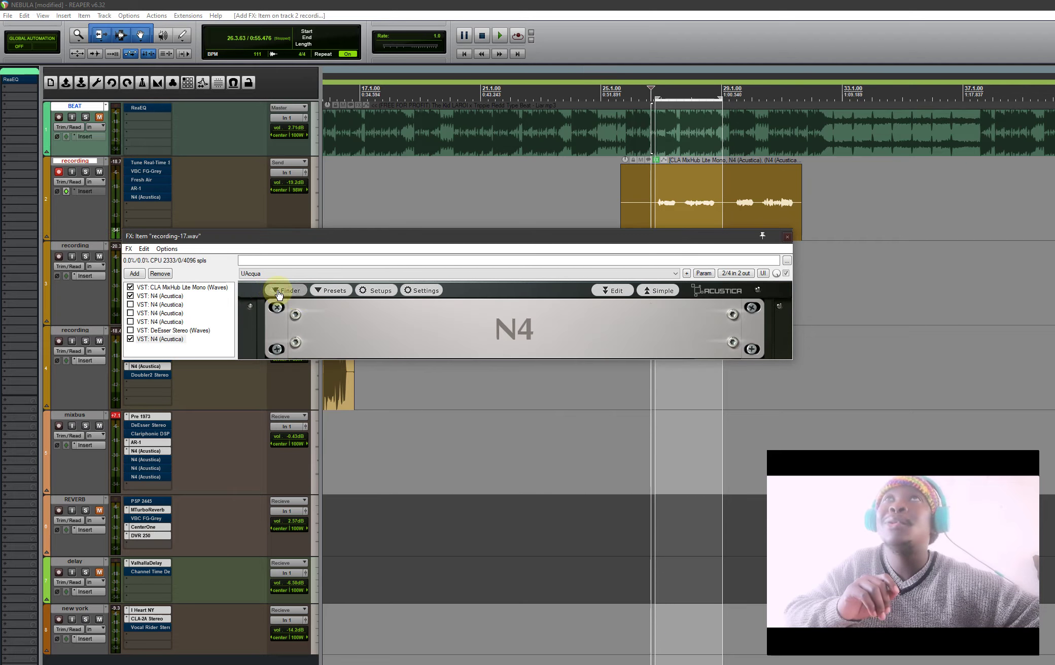
# - Load the NVE 73 Pre Mic program into the new N4 instance from the repository's Preamp, GA, N73 folder
pyautogui.click(282, 292)
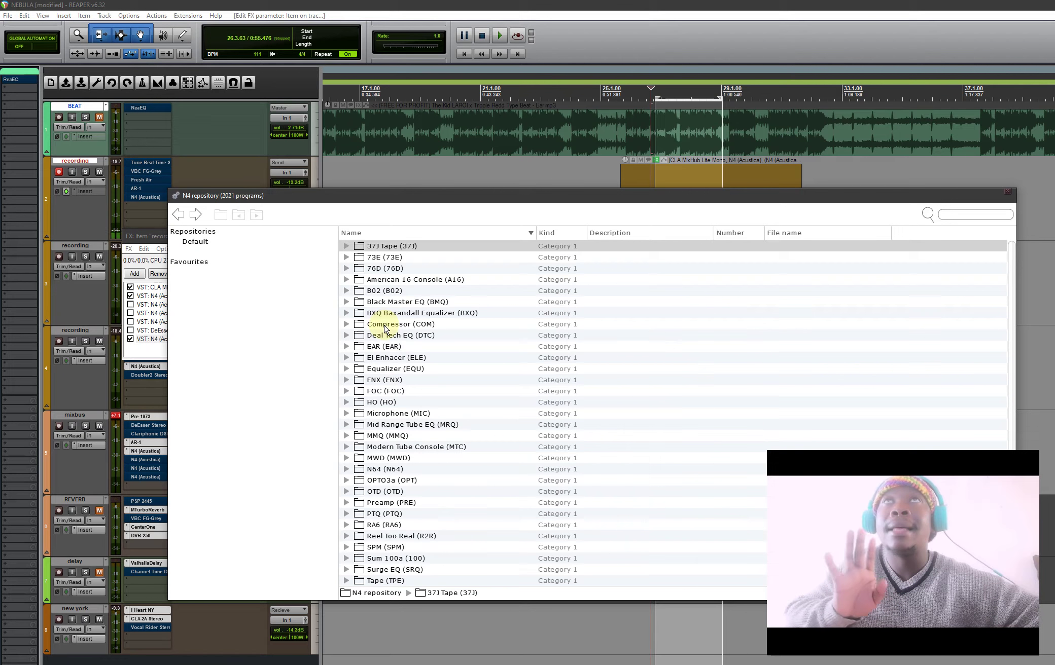
pyautogui.scroll(-2, 388, 516)
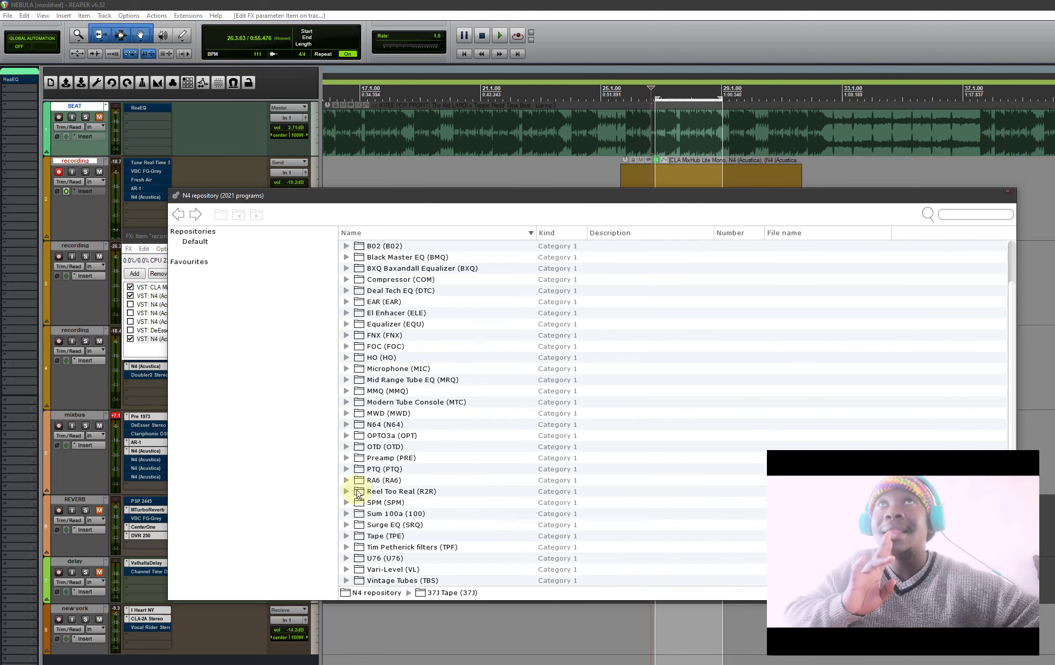
pyautogui.scroll(2, 358, 492)
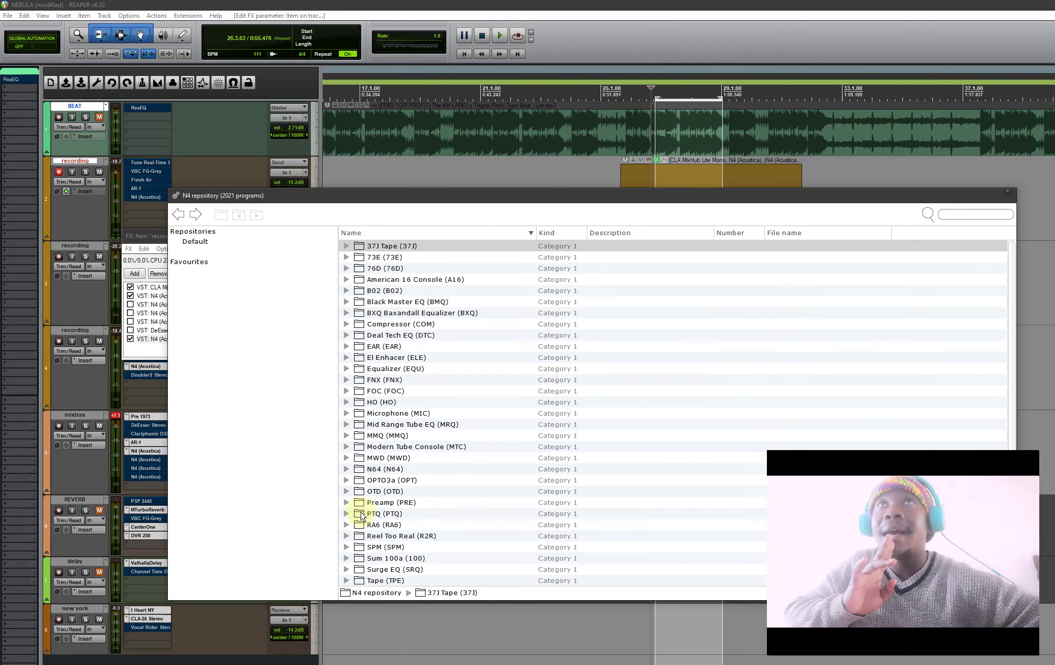
pyautogui.scroll(-2, 361, 516)
pyautogui.click(346, 458)
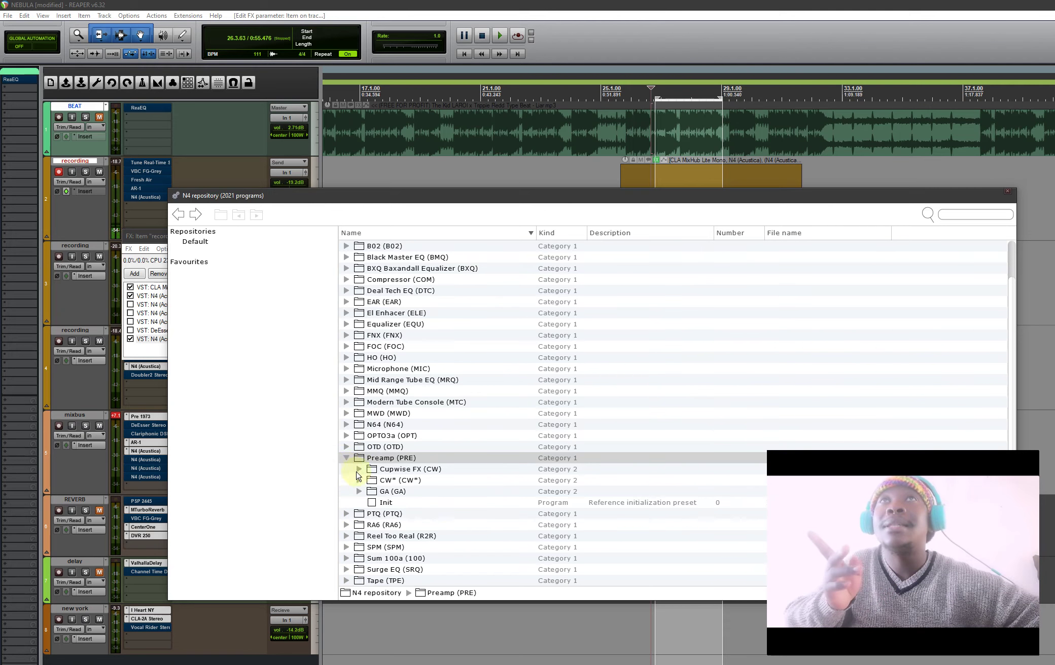
pyautogui.click(368, 502)
pyautogui.click(359, 491)
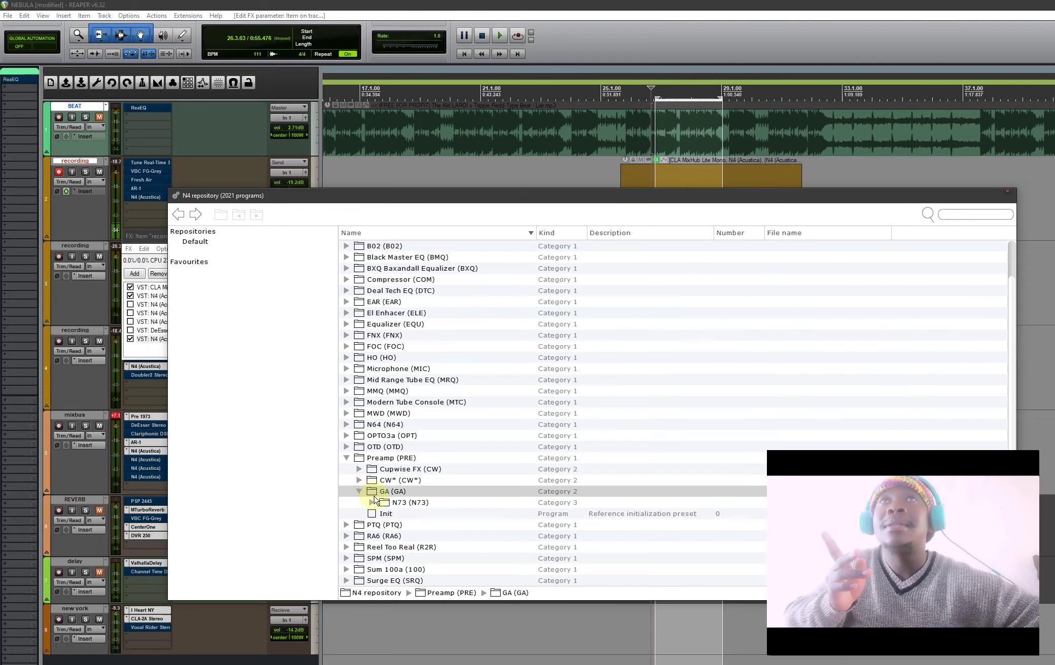
pyautogui.click(388, 504)
pyautogui.click(370, 502)
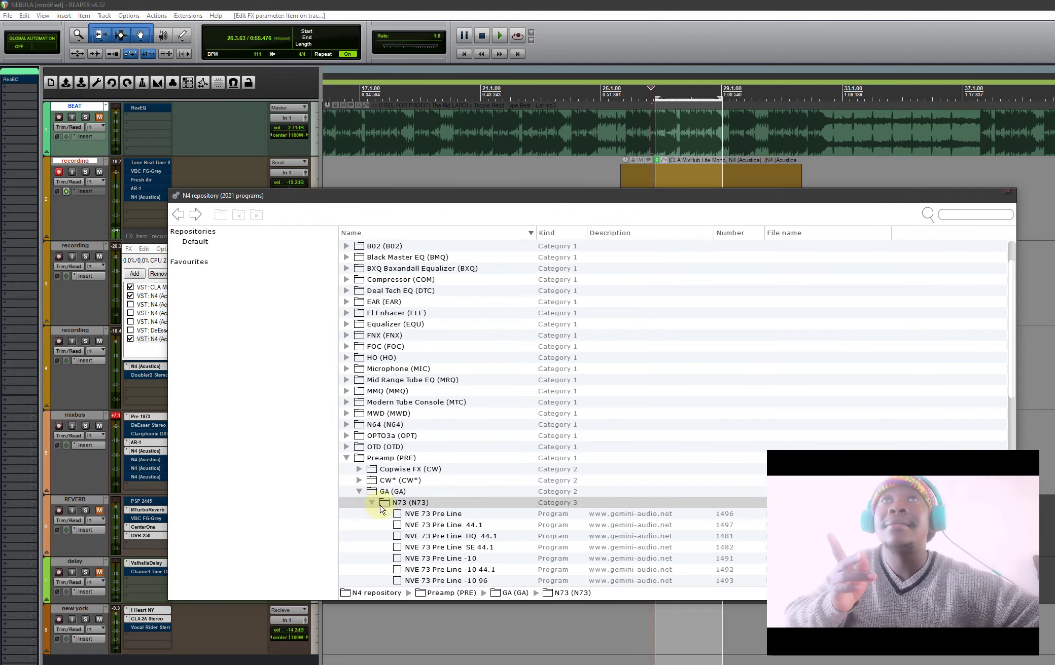
pyautogui.scroll(-8, 413, 541)
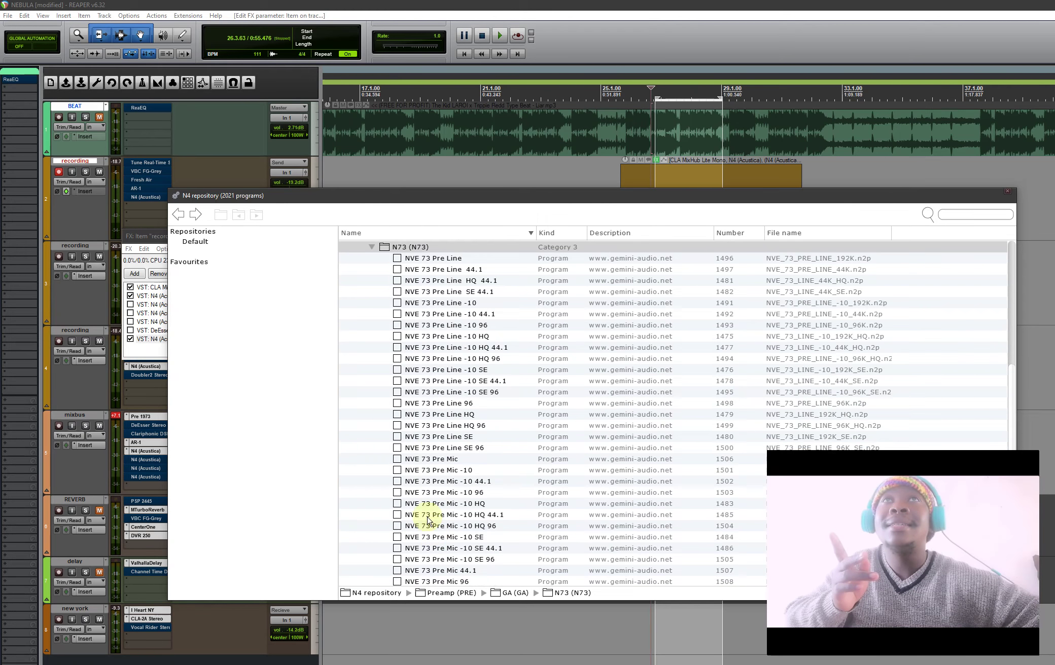
pyautogui.click(421, 461)
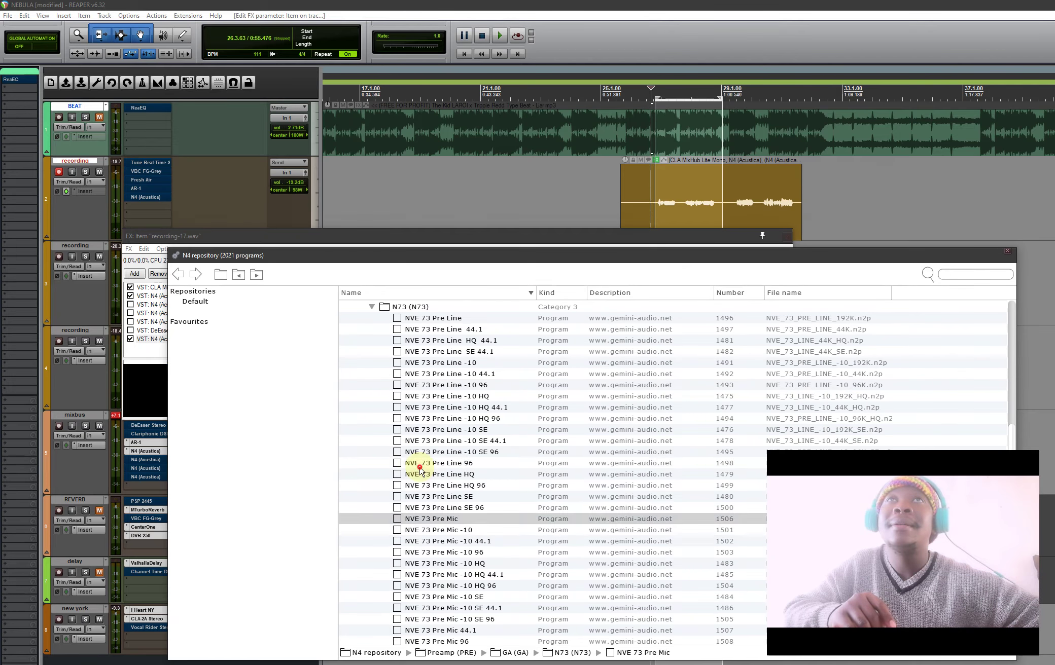
pyautogui.click(418, 464)
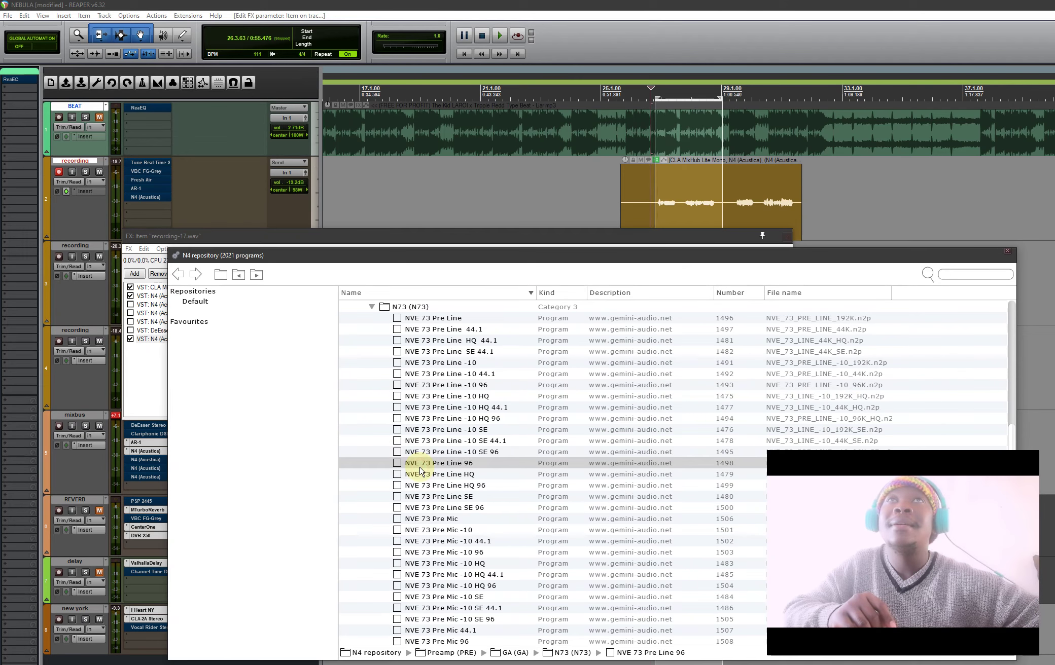
# - Reorder the take's FX chain so the NVE 73 Pre Mic instance sits directly after CLA MixHub Lite, before B 1102
pyautogui.click(340, 238)
pyautogui.moveTo(173, 304); pyautogui.dragTo(135, 304)
pyautogui.click(131, 305)
pyautogui.click(155, 298)
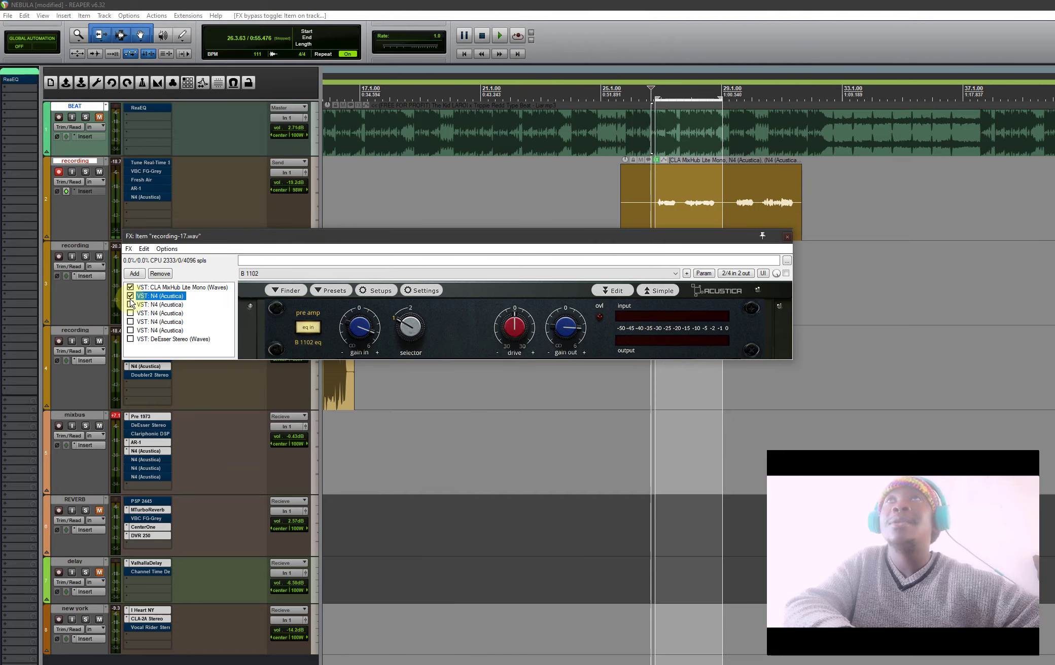
# - Play the dry vocal and compare the B 1102 preamp with NVE 73 Pre Mic, finishing with only NVE 73 enabled of the two
pyautogui.click(131, 304)
pyautogui.press('space')
pyautogui.click(131, 296)
pyautogui.click(151, 306)
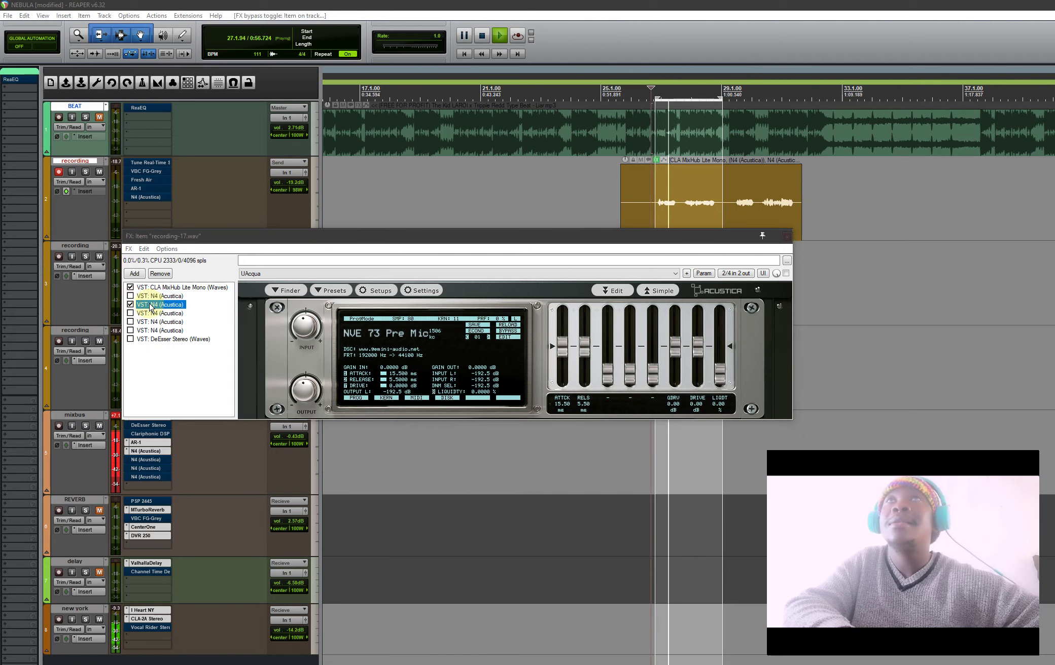
pyautogui.click(131, 304)
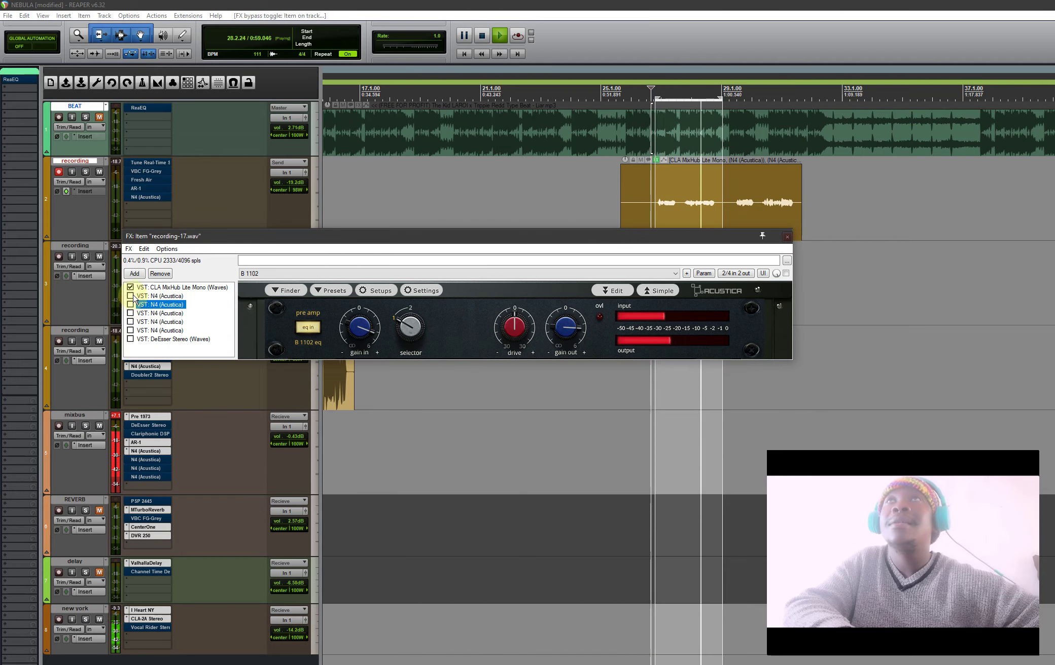
pyautogui.click(131, 297)
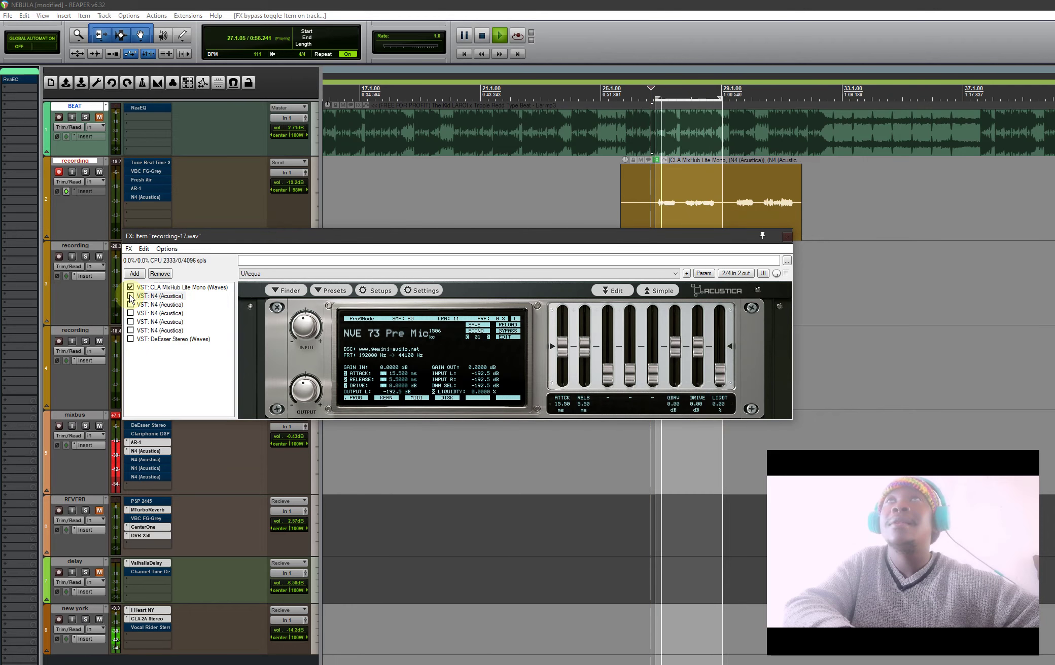
pyautogui.click(130, 296)
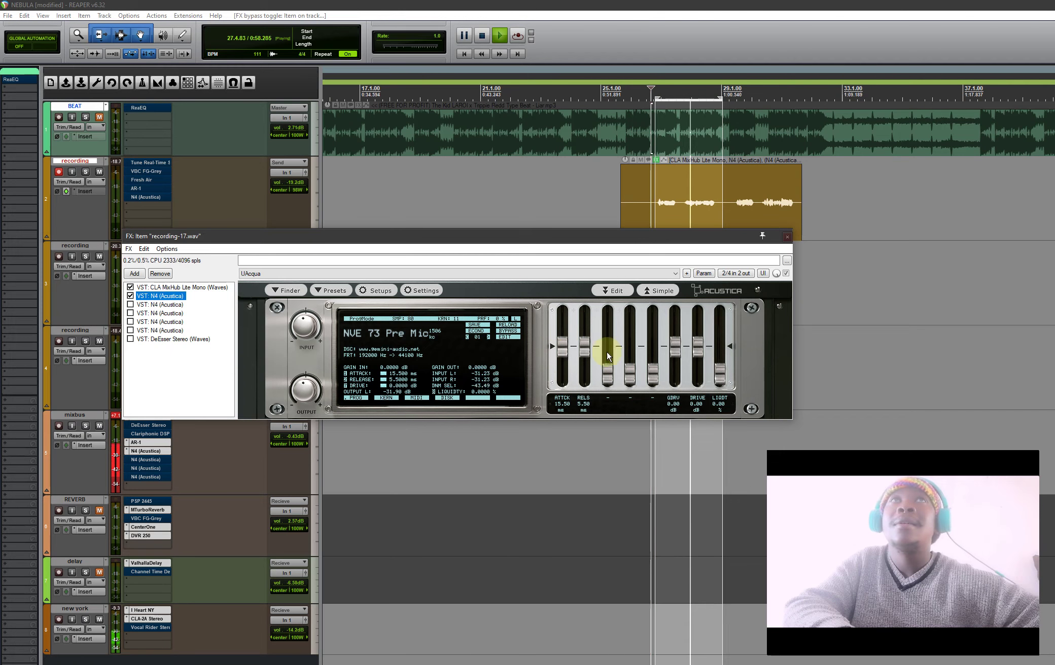
# - Audition NVE 73 Pre Mic with GDRV at 30 and 21.23 dB, then set GDRV to 0.28 dB and raise its input gain to 5.4368 dB
pyautogui.moveTo(675, 347); pyautogui.dragTo(674, 312)
pyautogui.press('space')
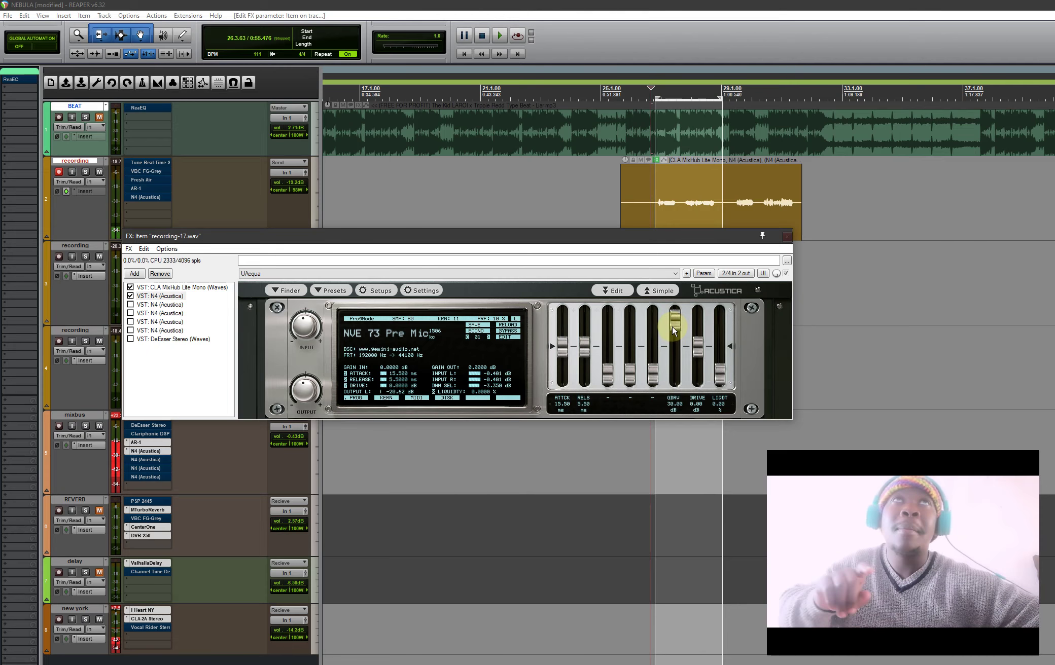
pyautogui.moveTo(673, 331)
pyautogui.mouseDown()
pyautogui.moveTo(677, 347)
pyautogui.moveTo(674, 330)
pyautogui.mouseUp()
pyautogui.press('space')
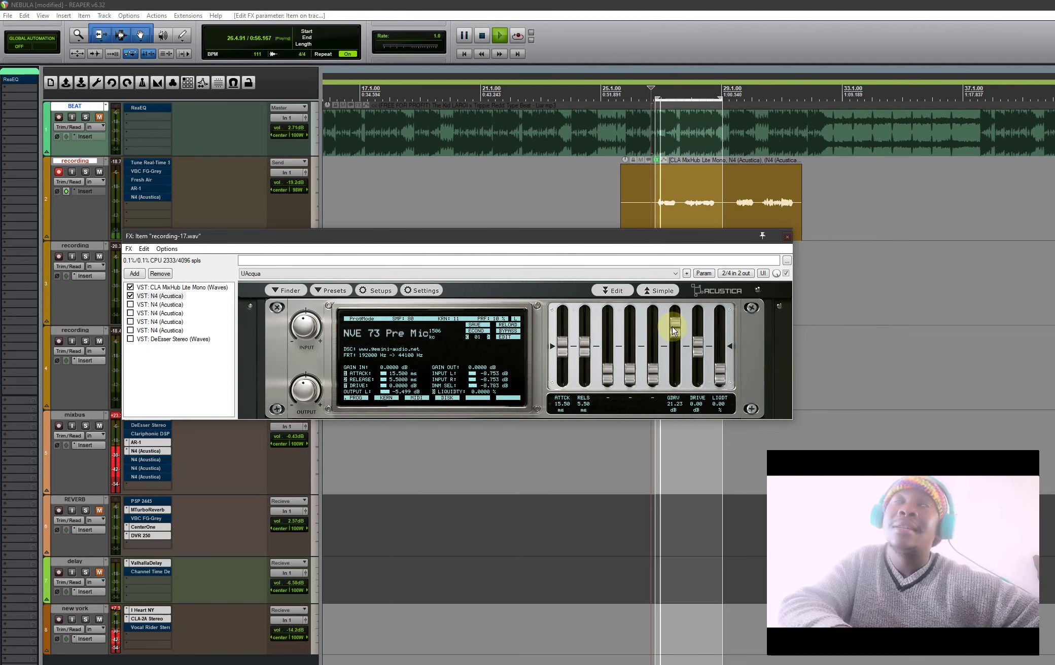
pyautogui.moveTo(677, 347); pyautogui.dragTo(676, 348)
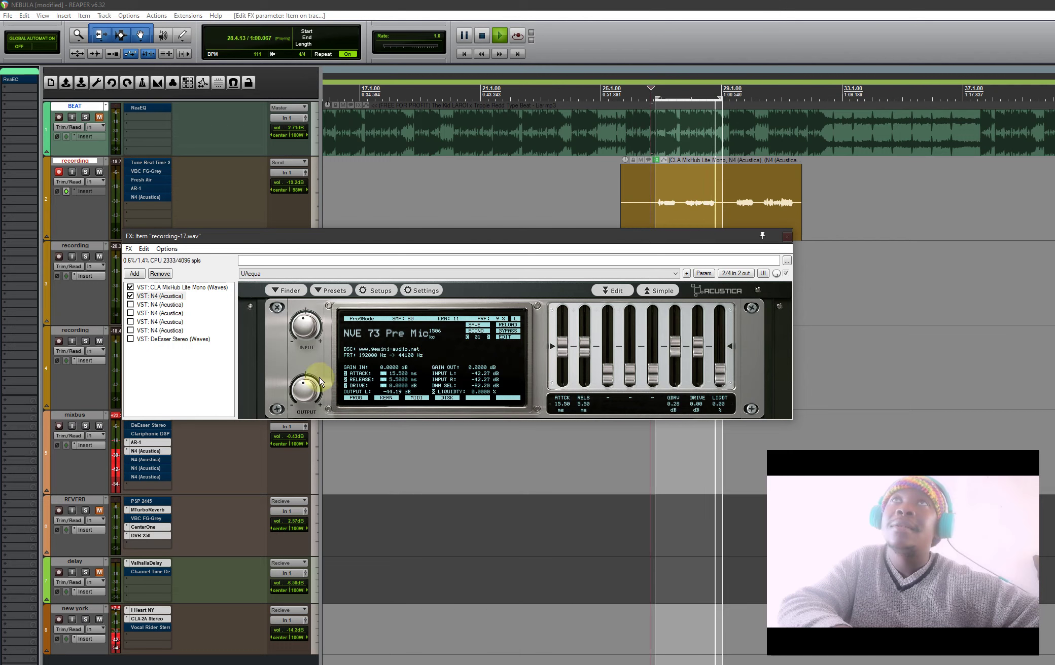
pyautogui.press('space')
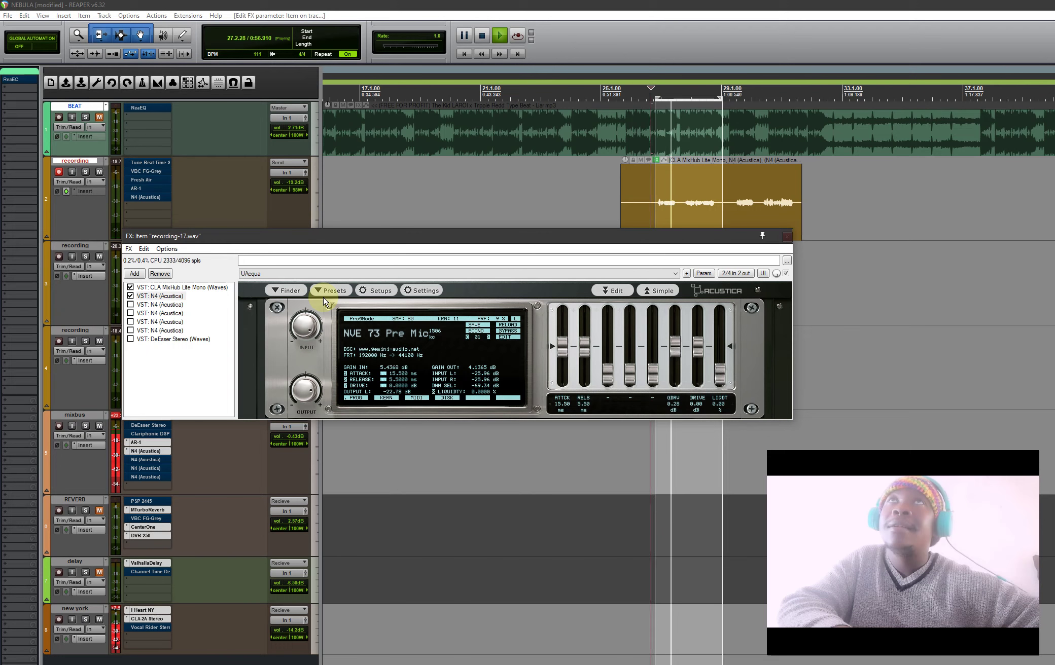
# - Compare B 1102 against NVE 73 Pre Mic during playback, re-enable NVE 73, and set its GDRV to 6.51 dB
pyautogui.click(131, 295)
pyautogui.click(130, 305)
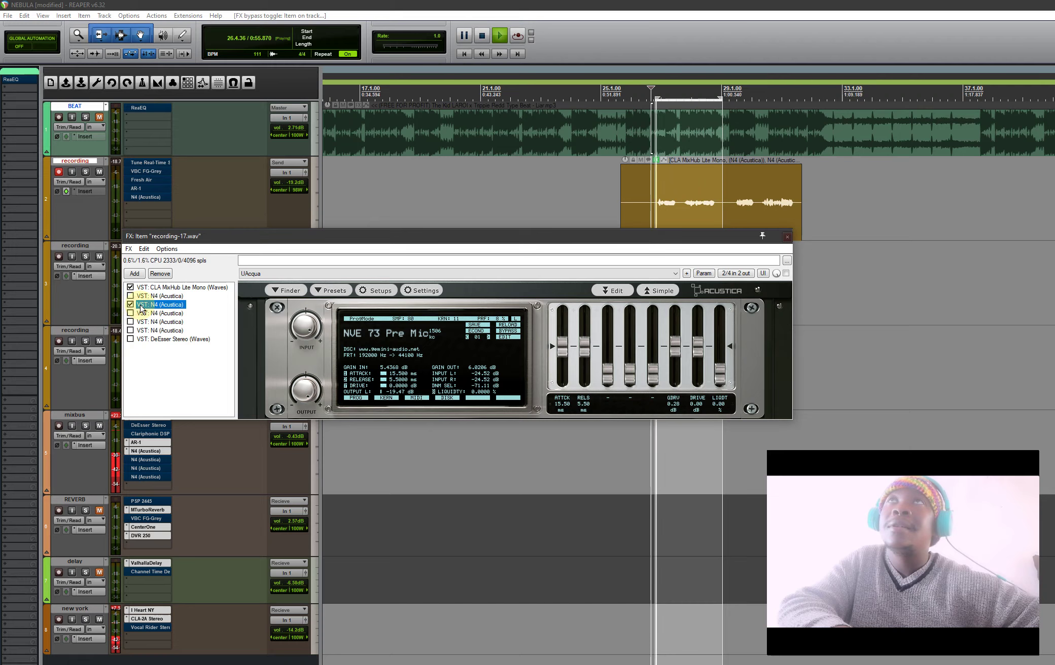
pyautogui.click(130, 304)
pyautogui.click(131, 295)
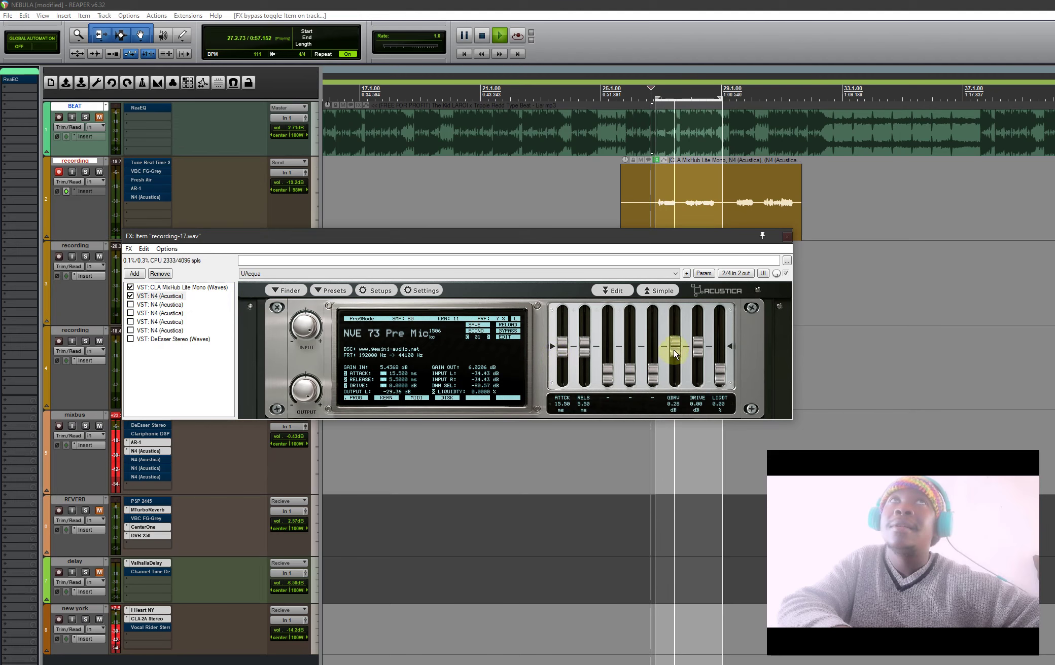
pyautogui.moveTo(674, 355)
pyautogui.mouseDown()
pyautogui.moveTo(674, 366)
pyautogui.moveTo(673, 345)
pyautogui.mouseUp()
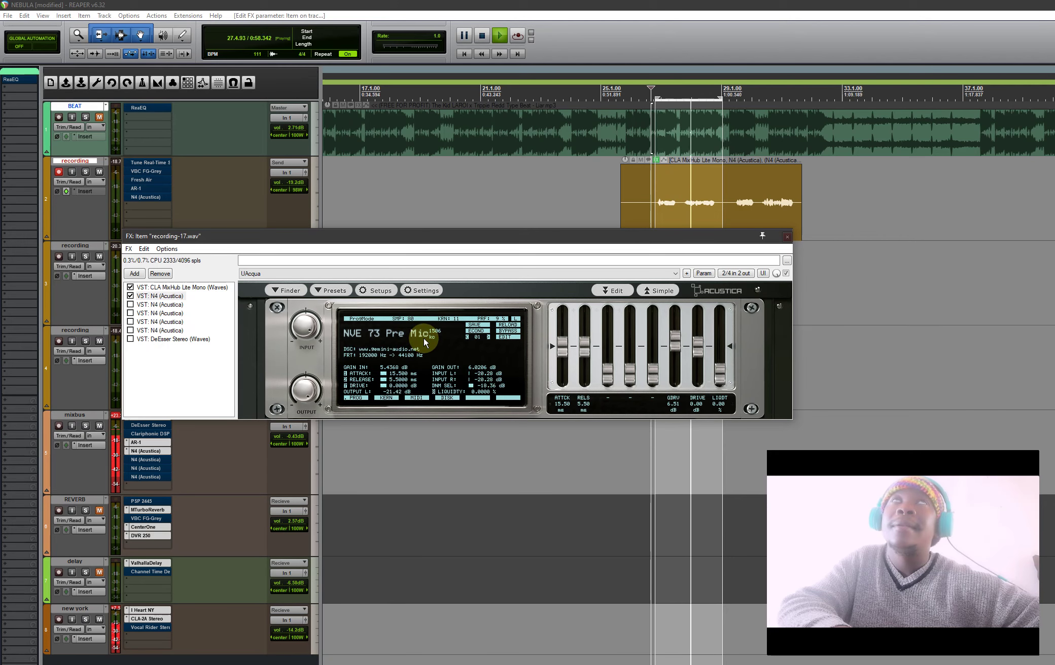
# - Briefly try B 1102 with NVE 73, bypass it again, and enable the OPTO-3A leveler with its controls shown
pyautogui.click(131, 304)
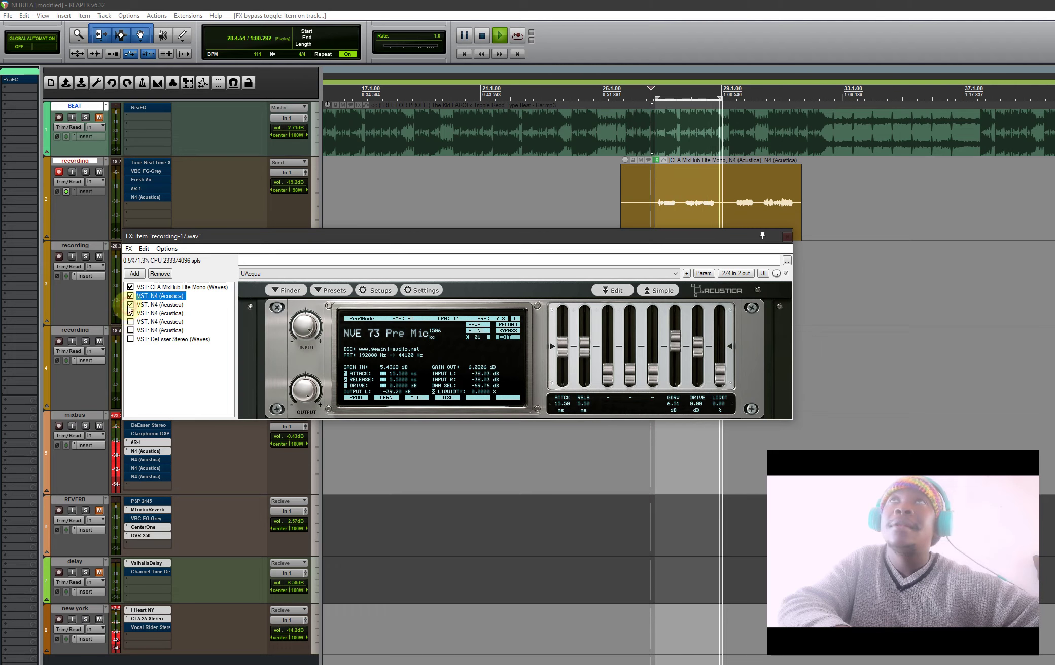
pyautogui.click(133, 307)
pyautogui.click(130, 305)
pyautogui.click(130, 313)
pyautogui.click(152, 314)
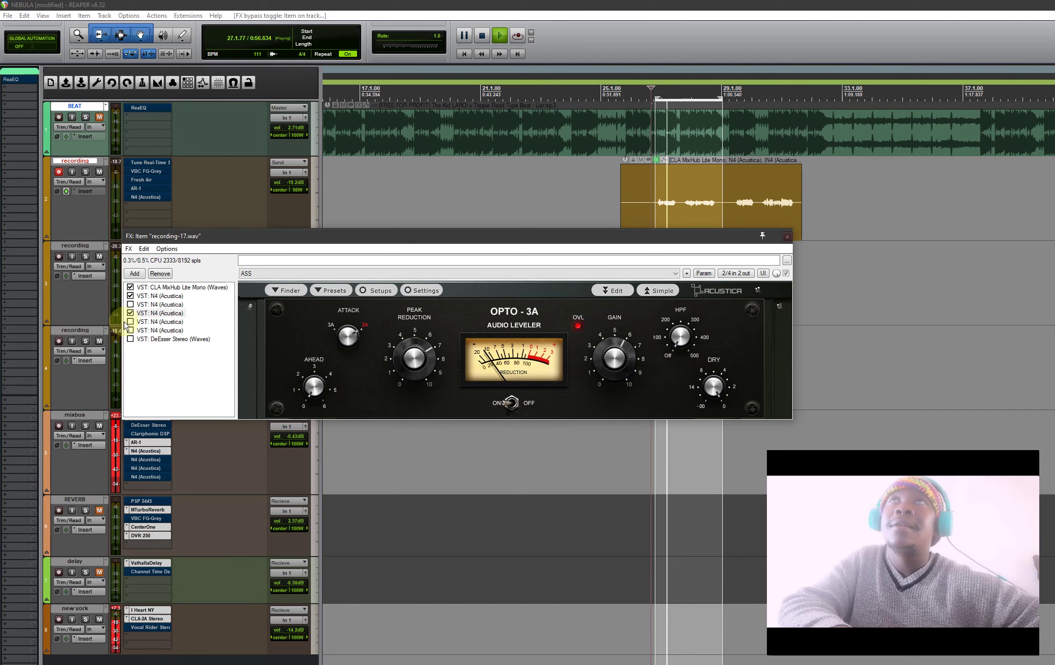
# - Enable the EL ENHANCE, SURGE EQ and DeEsser Stereo plugins one by one on the take, opening each during playback
pyautogui.click(131, 321)
pyautogui.click(157, 321)
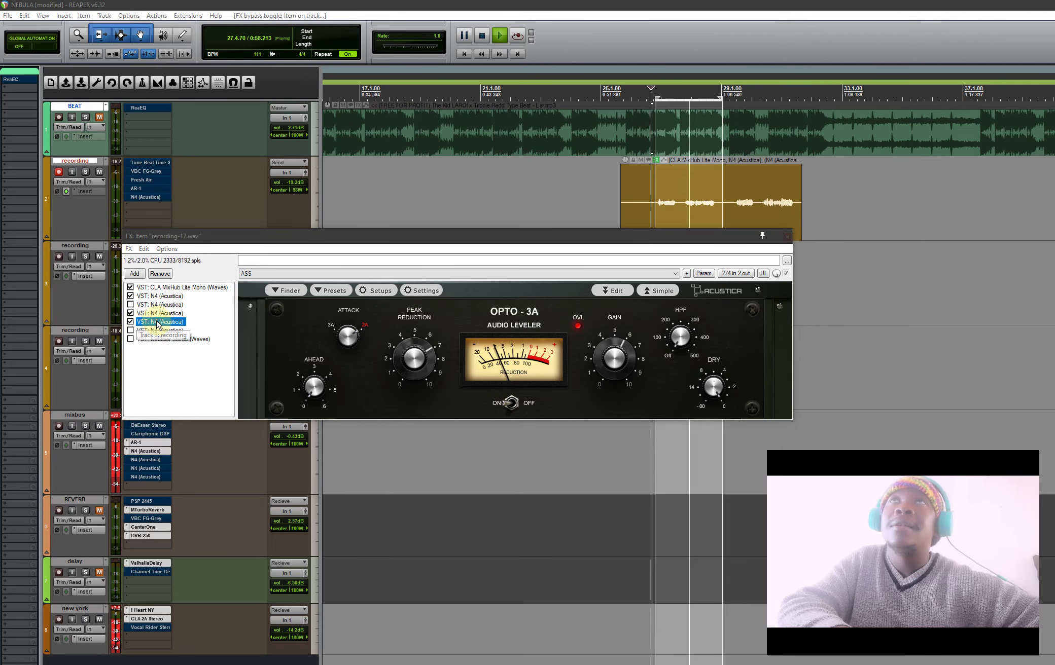
pyautogui.click(131, 330)
pyautogui.click(152, 330)
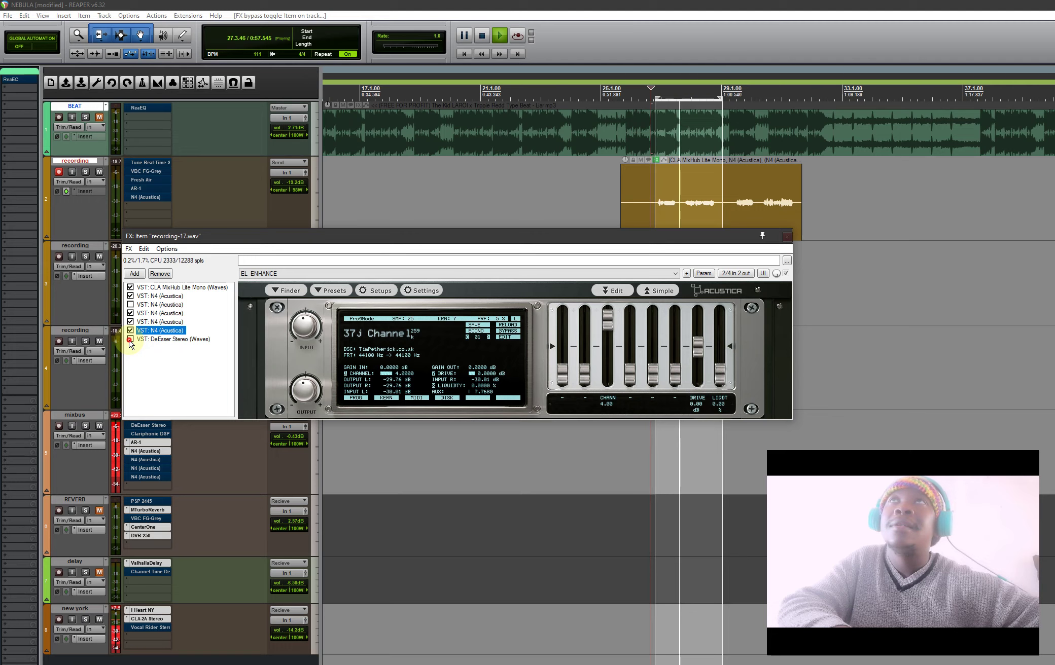
pyautogui.click(131, 339)
pyautogui.click(164, 338)
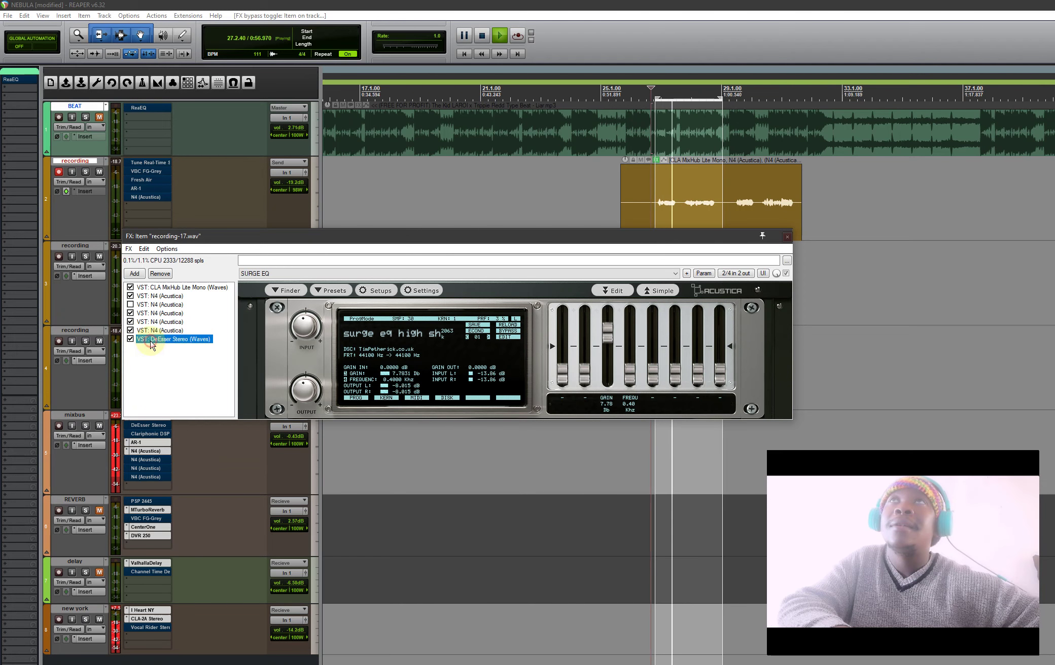
# - Unmute the BEAT track and audition the take against it with NVE 73 Pre Mic bypassed and re-enabled
pyautogui.click(99, 116)
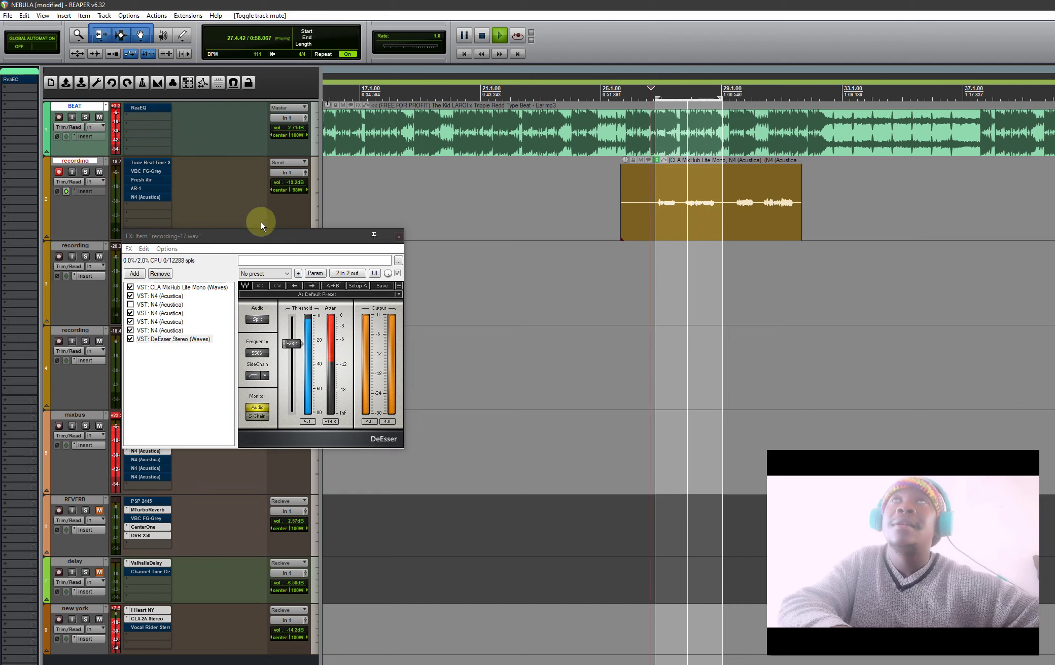
pyautogui.click(145, 298)
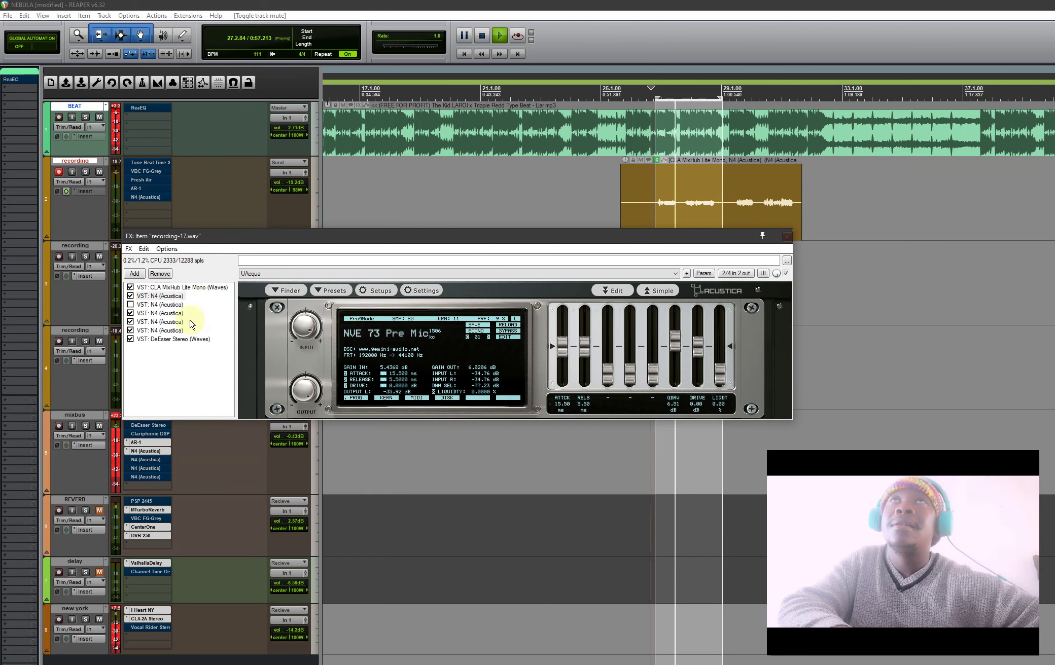
pyautogui.click(130, 296)
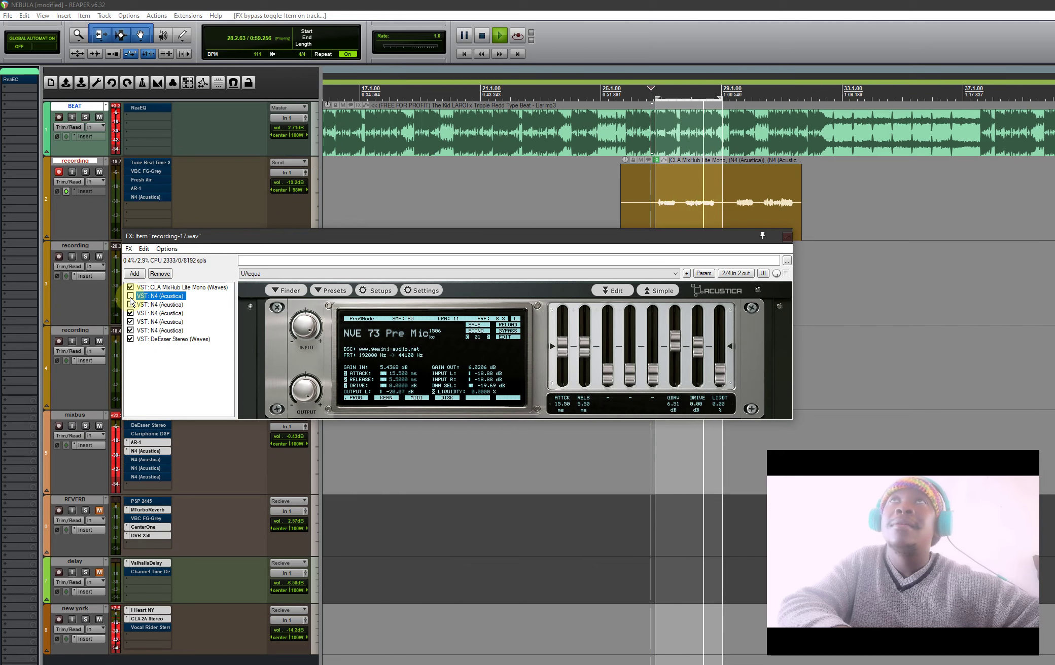
pyautogui.click(130, 297)
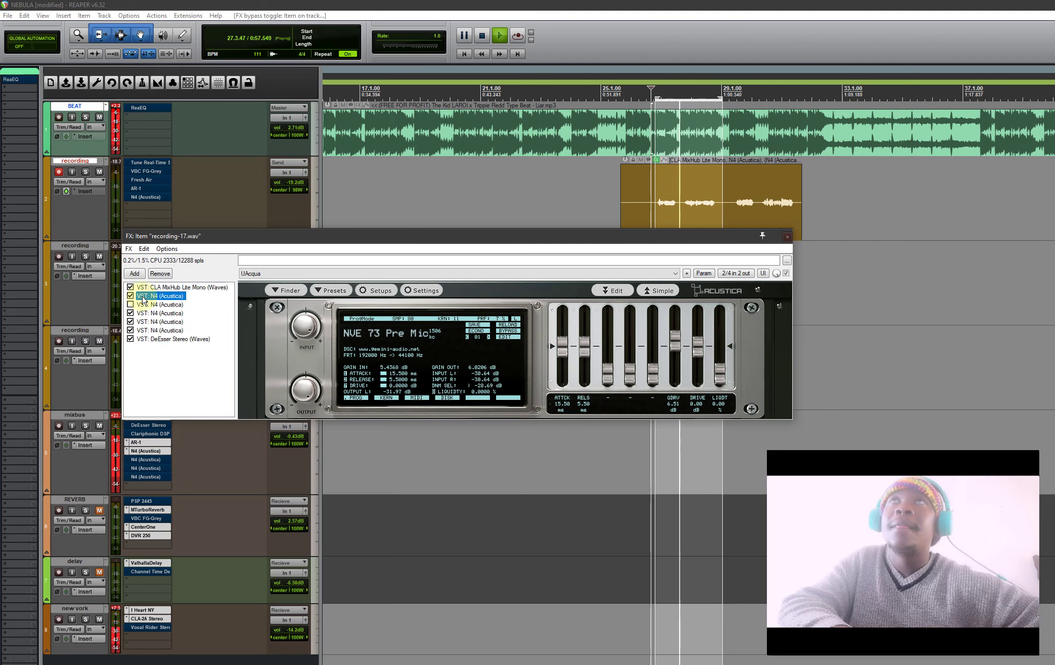
# - Try NVE 73 Pre Mic ahead of CLA MixHub Lite Mono in the take's FX chain, and settle it directly after B 1102
pyautogui.moveTo(148, 291); pyautogui.dragTo(145, 290)
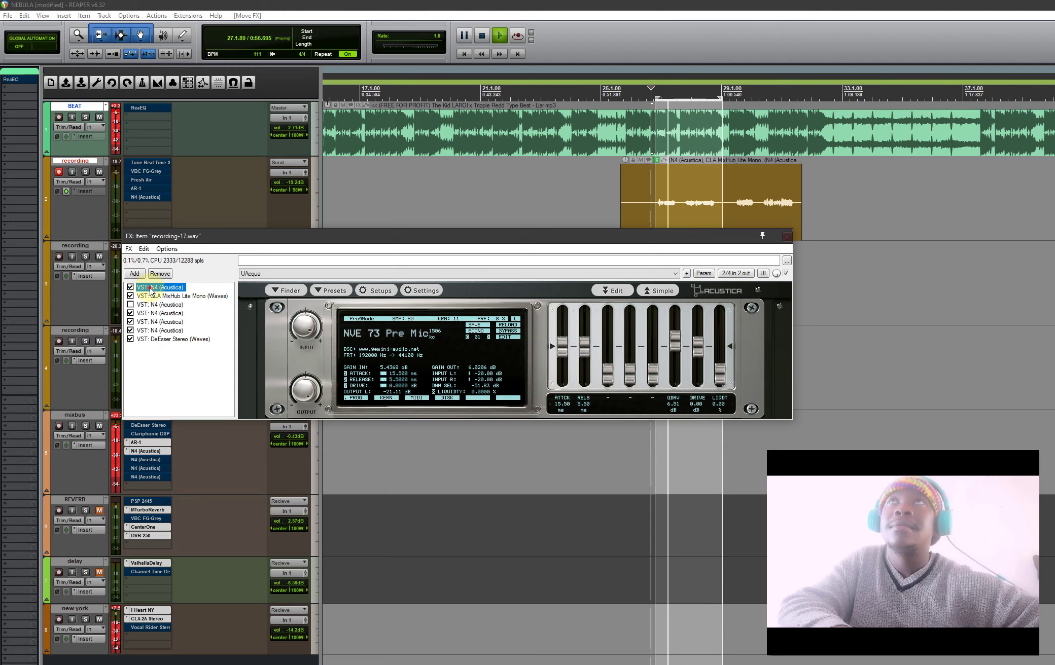
pyautogui.moveTo(161, 347); pyautogui.dragTo(158, 329)
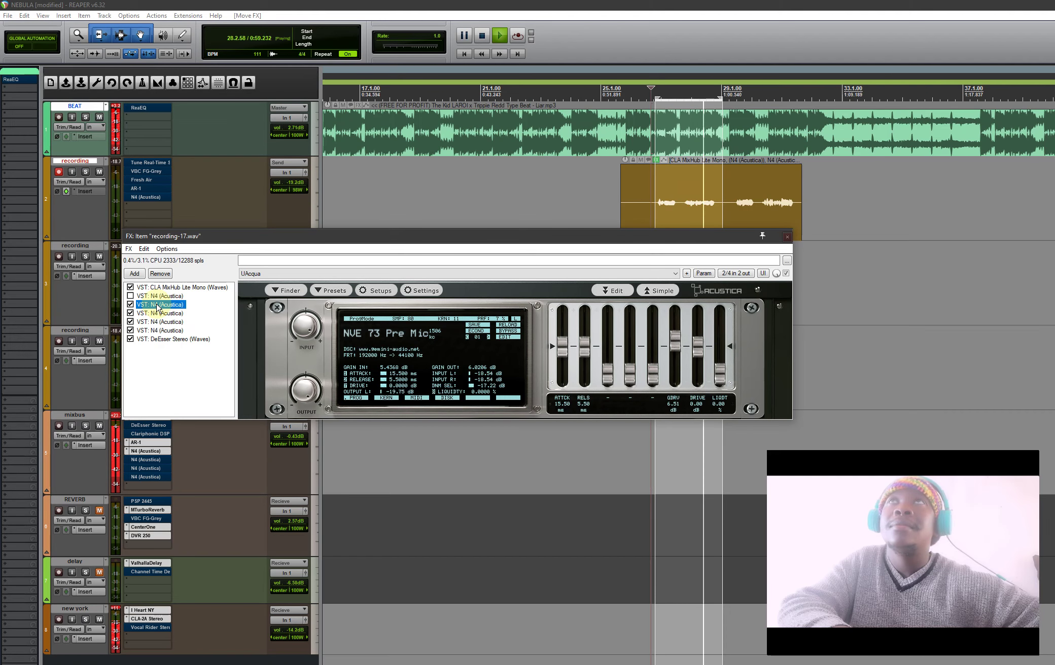
pyautogui.press('space')
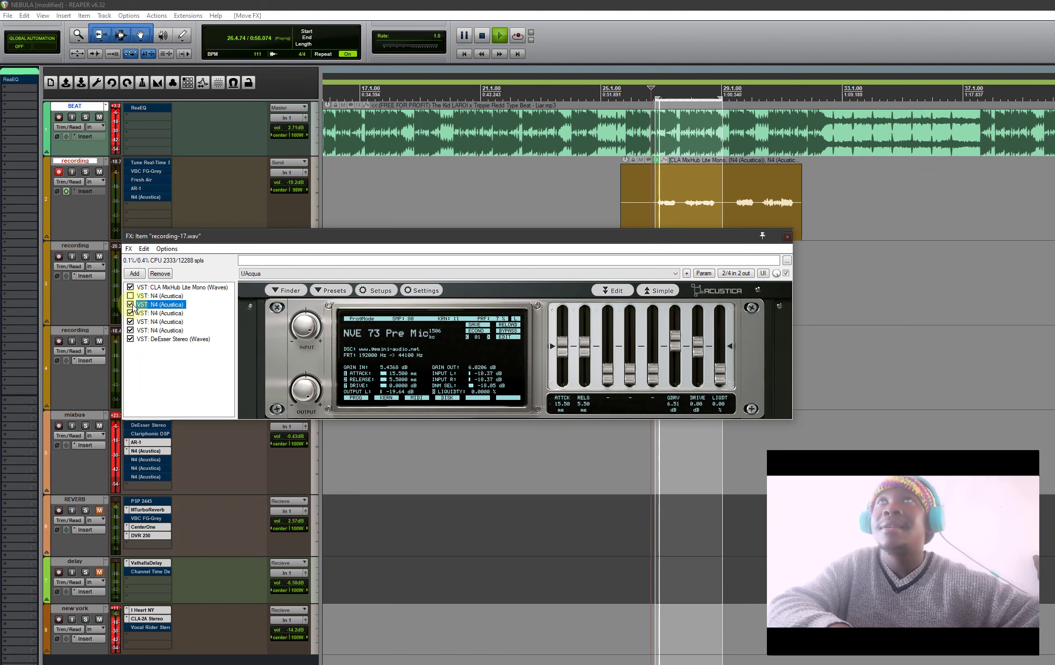
# - Compare B 1102 against NVE 73 Pre Mic over the looped beat by enabling one at a time, finishing with NVE 73 enabled and shown
pyautogui.click(130, 296)
pyautogui.click(131, 304)
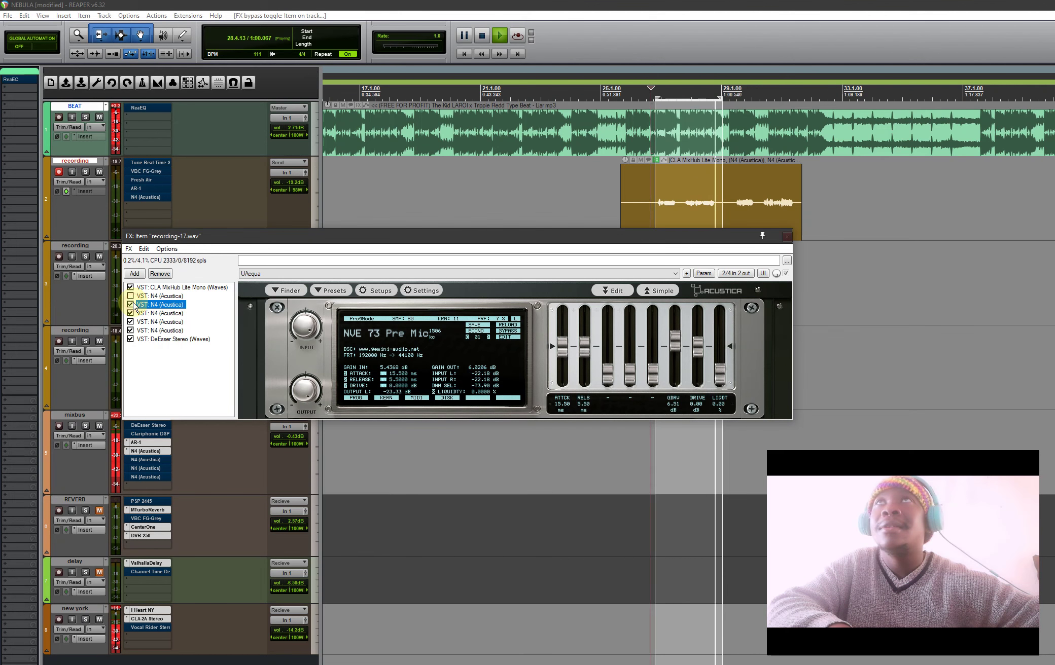
pyautogui.press('space')
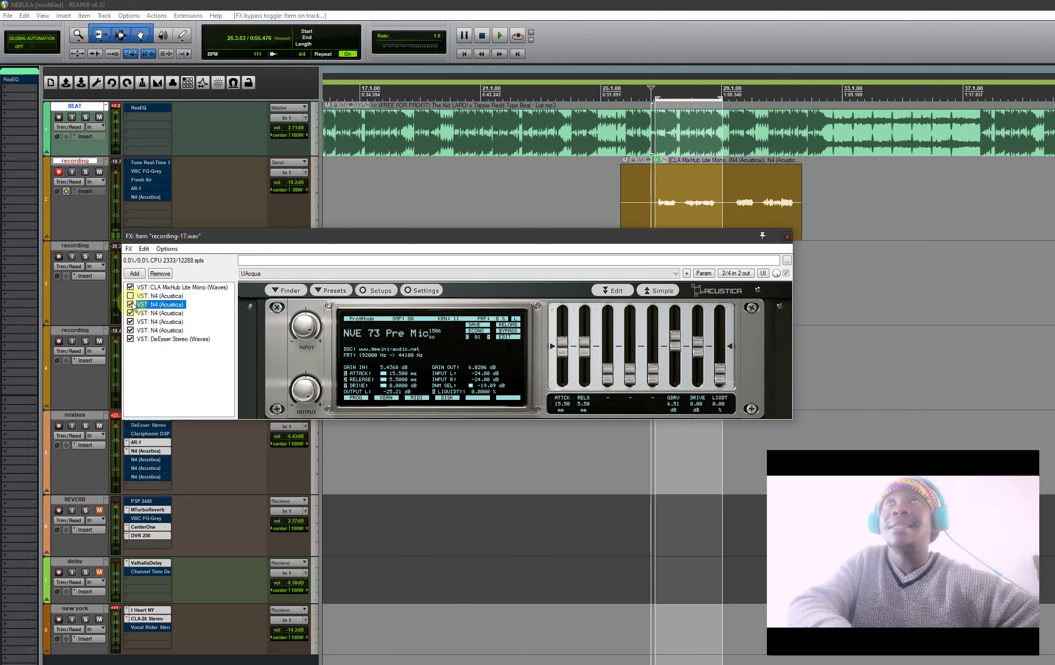
pyautogui.press('space')
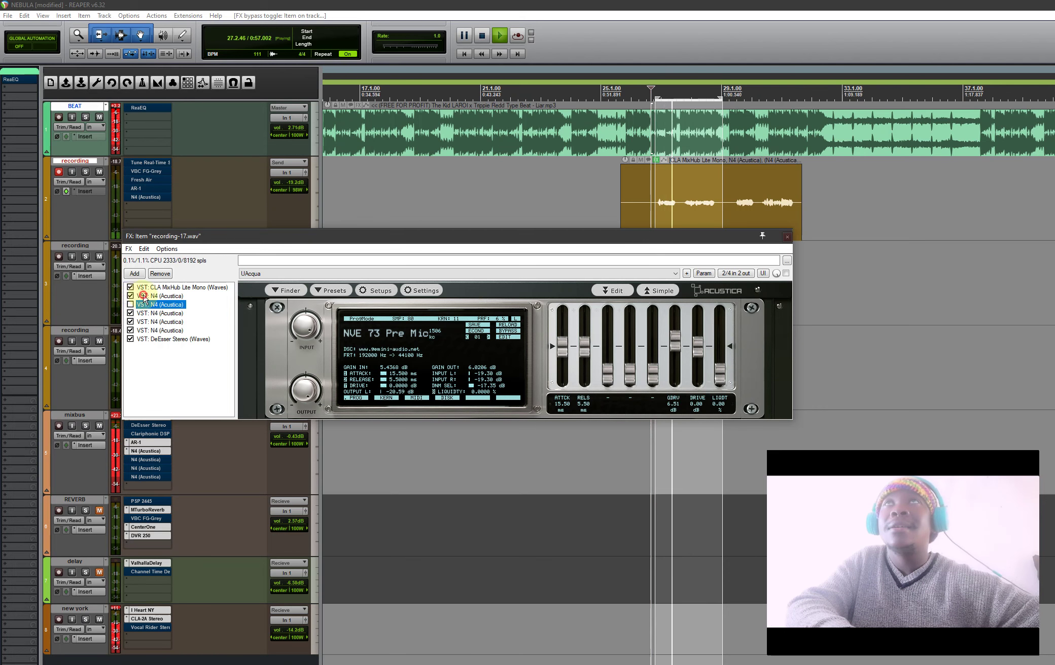
pyautogui.click(144, 304)
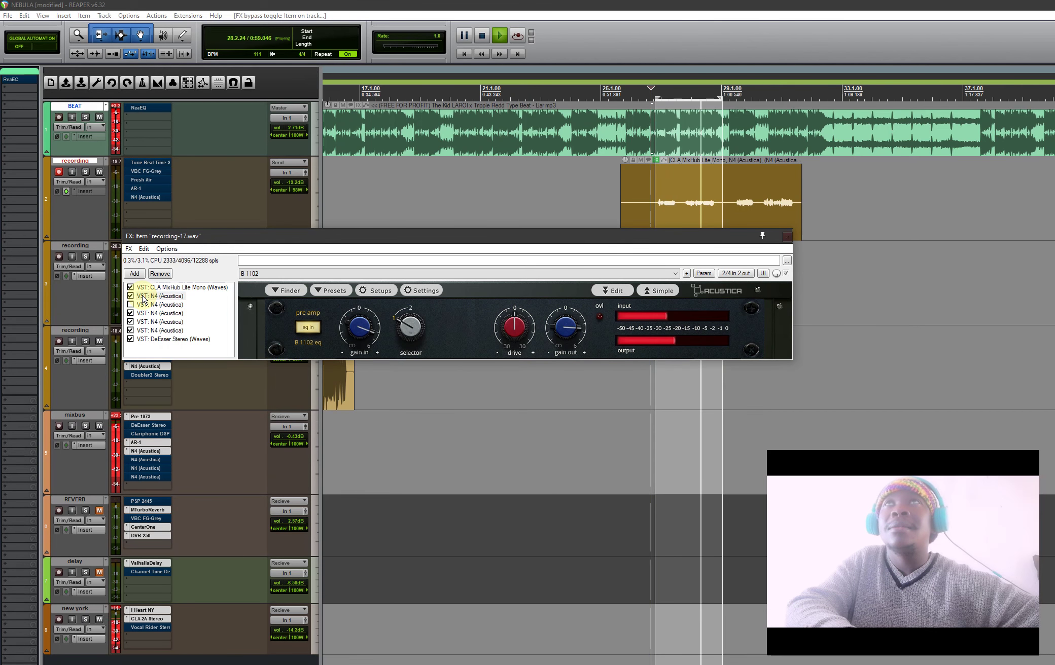
pyautogui.click(131, 304)
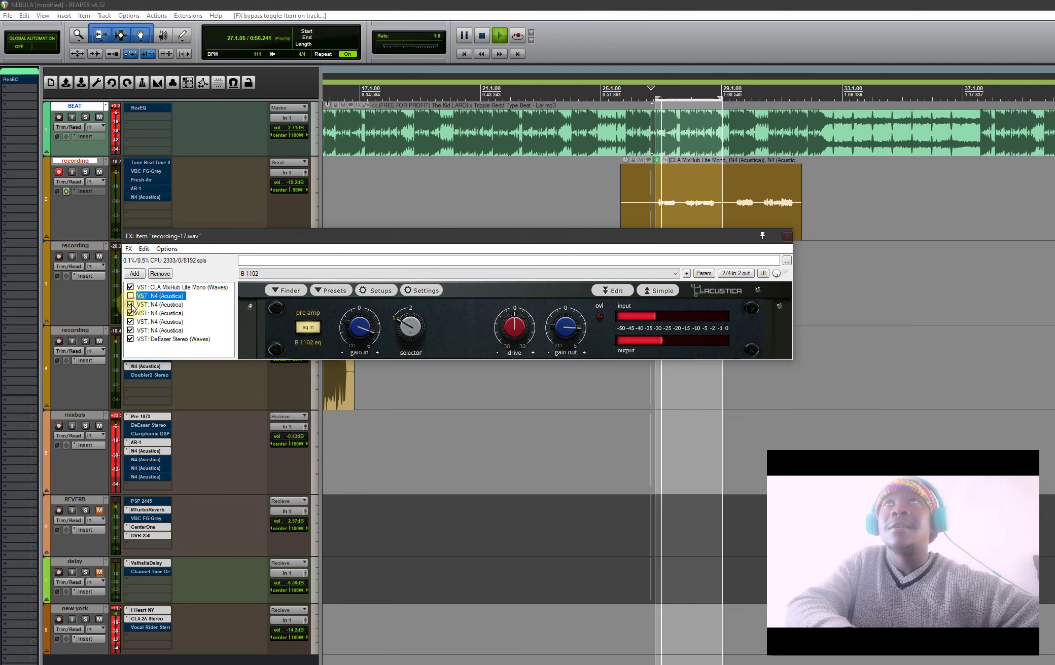
pyautogui.click(149, 305)
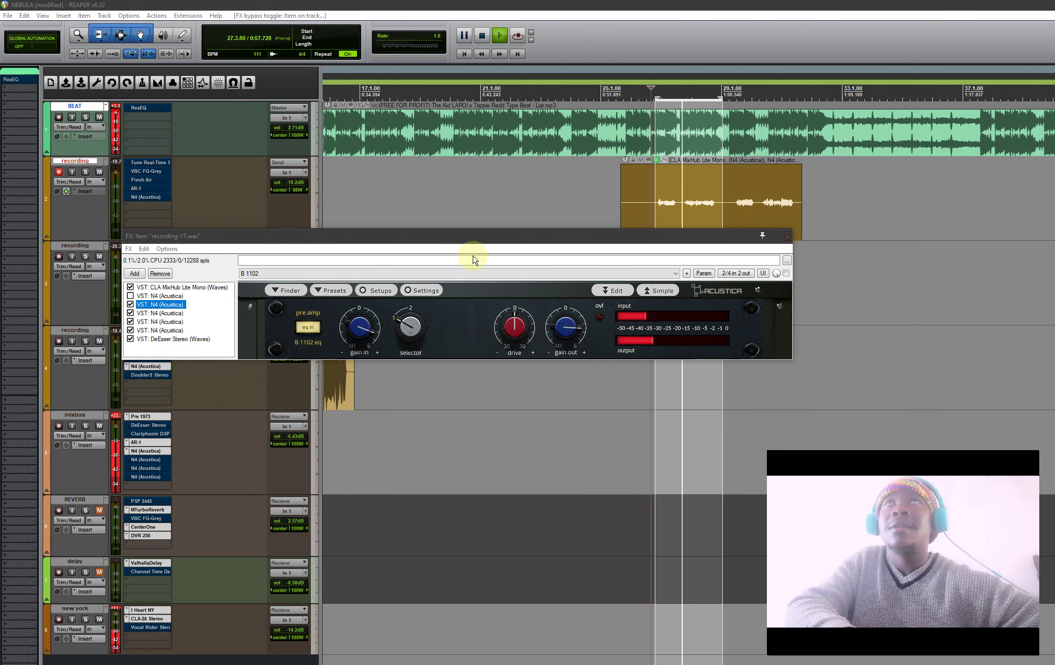
# - Save the NVE 73 Pre Mic settings as a plugin preset named NVE 73
pyautogui.click(687, 276)
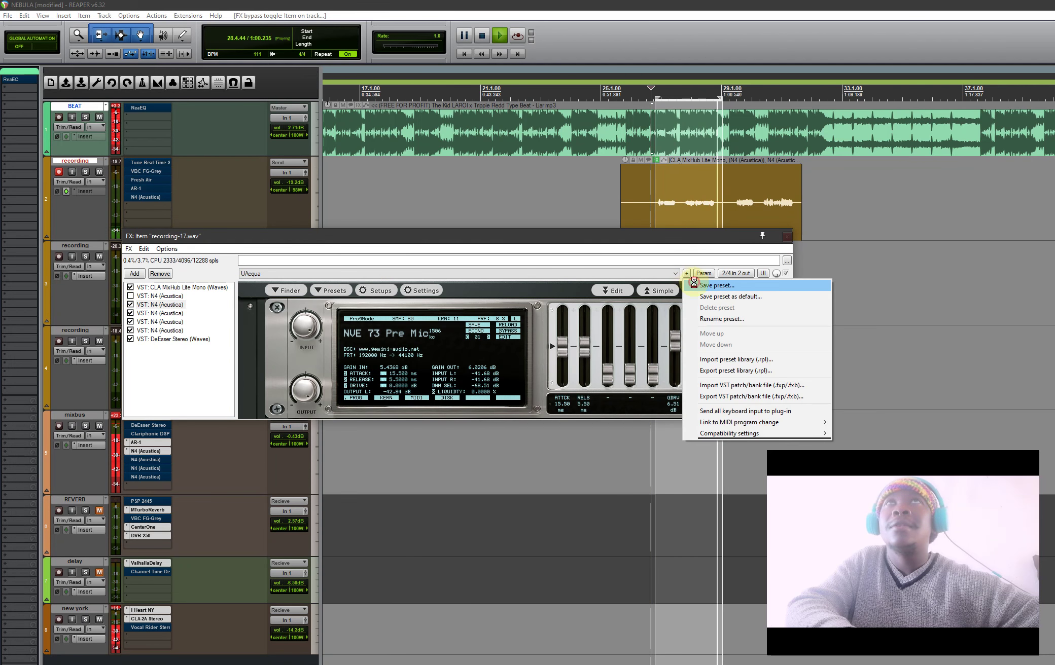
pyautogui.click(699, 285)
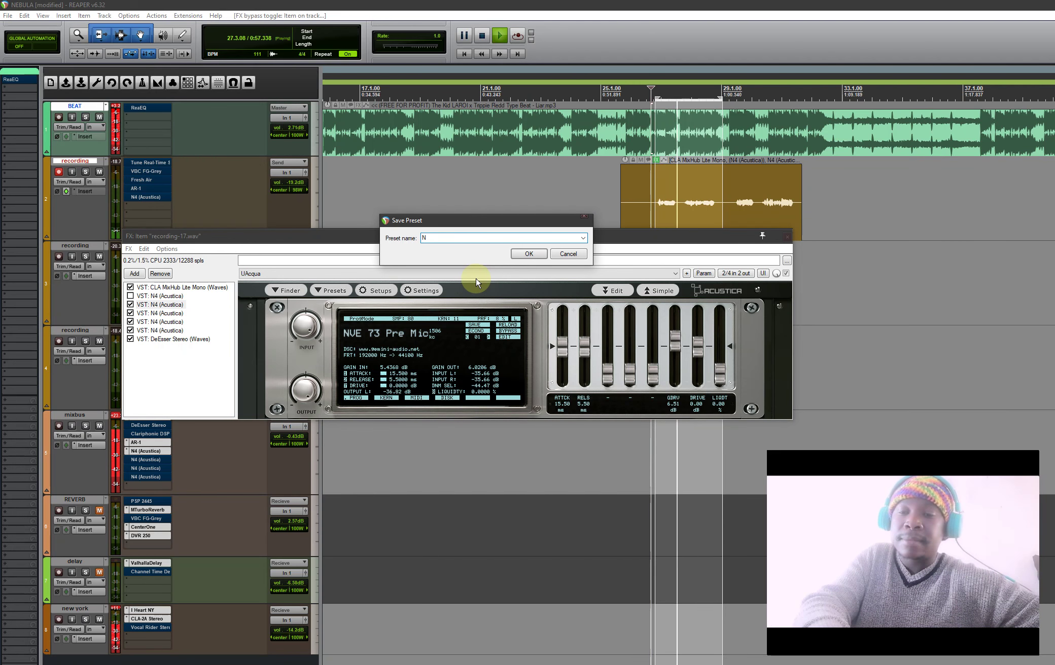
pyautogui.write('NV')
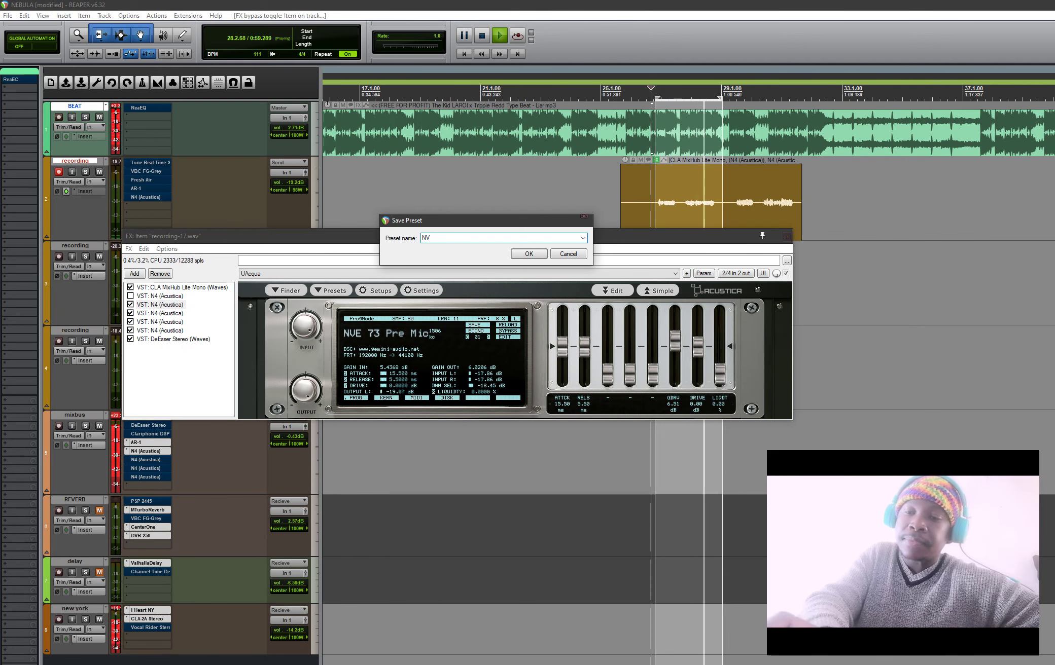
pyautogui.write('E 73')
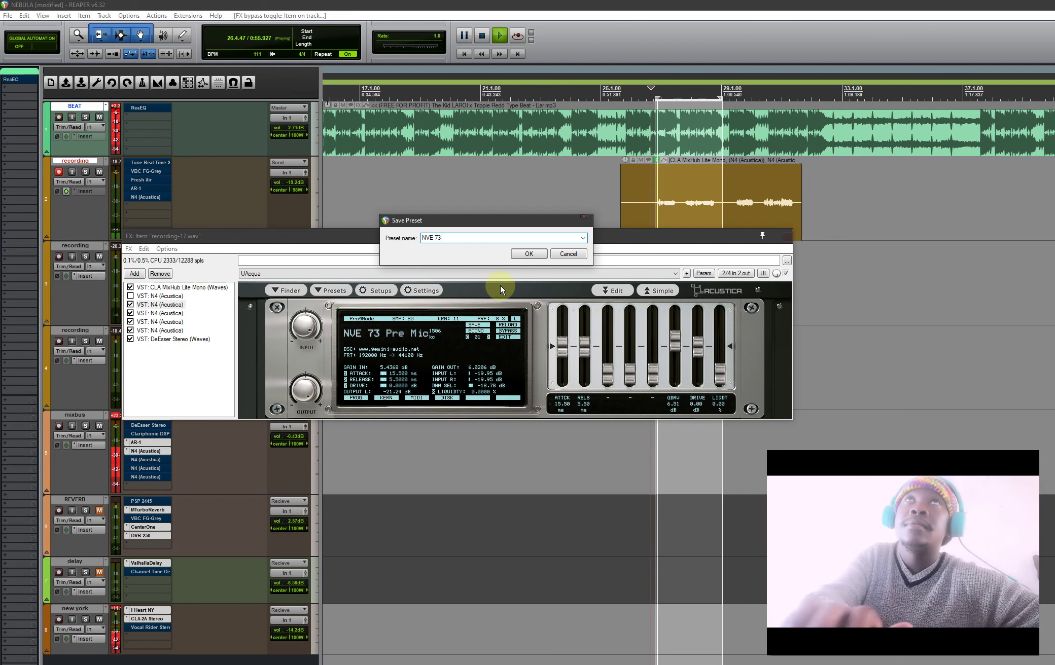
pyautogui.click(527, 253)
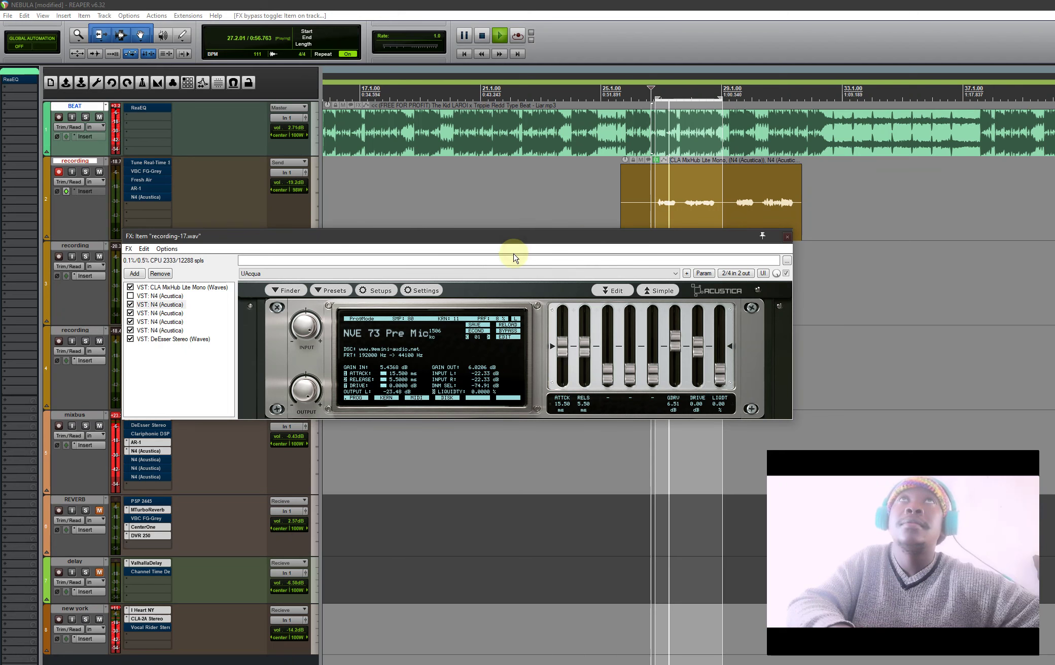
# - Audition the take with both preamps bypassed, with only B 1102 enabled, and with only NVE 73 enabled
pyautogui.click(131, 306)
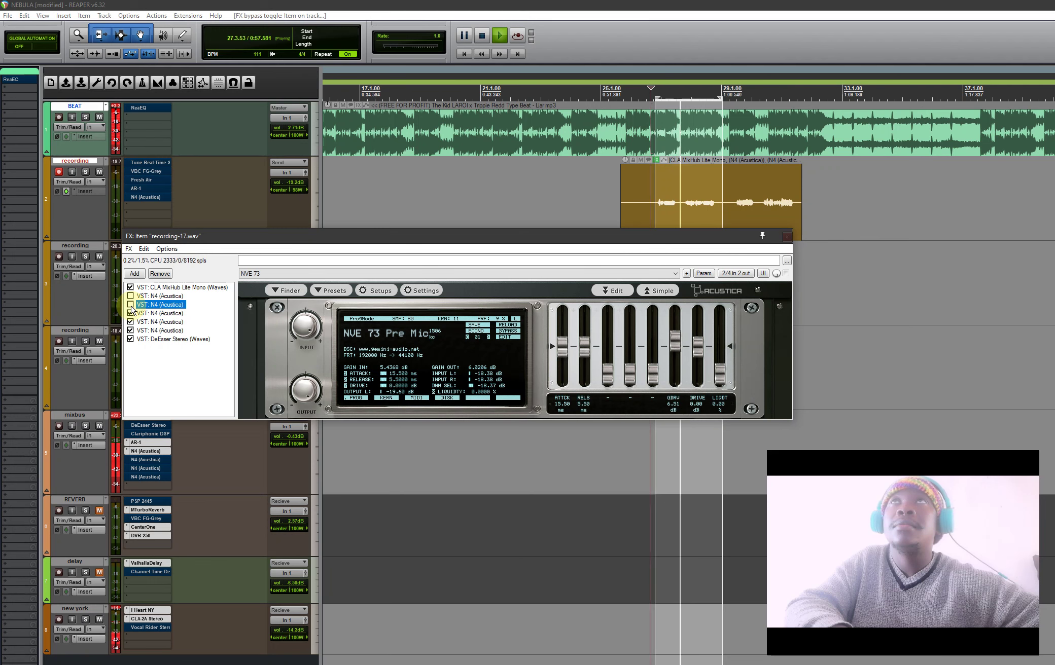
pyautogui.click(130, 296)
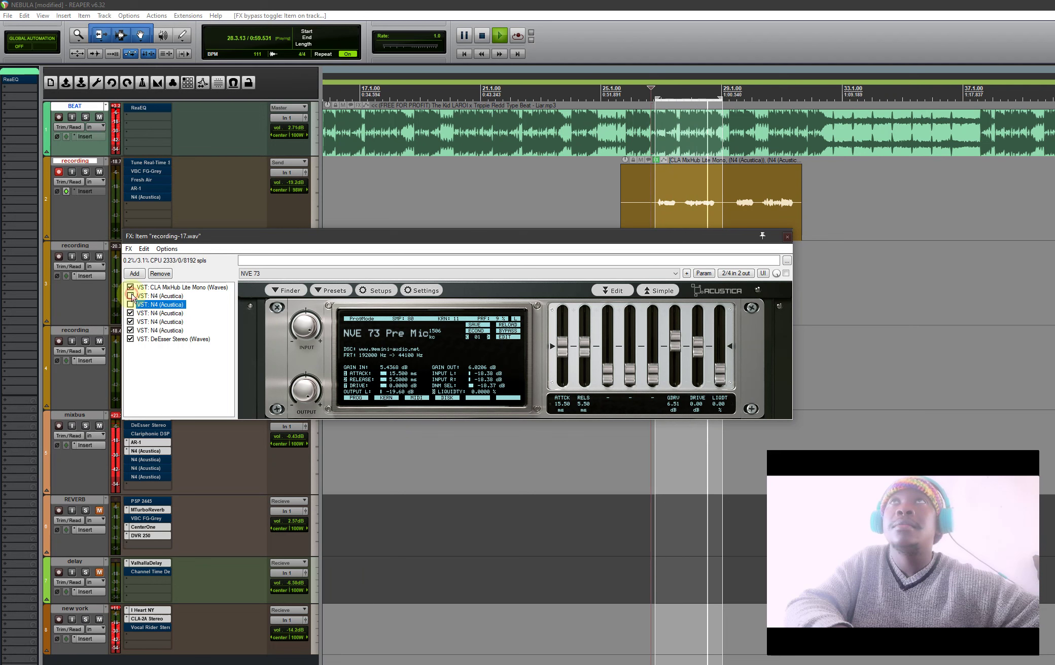
pyautogui.click(151, 297)
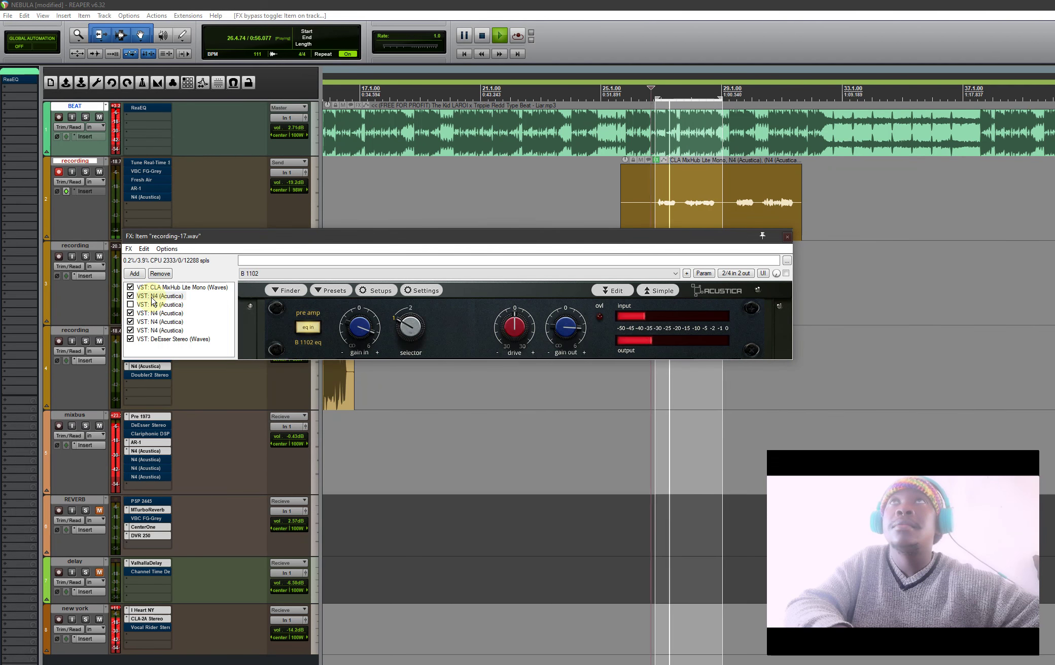
pyautogui.click(131, 305)
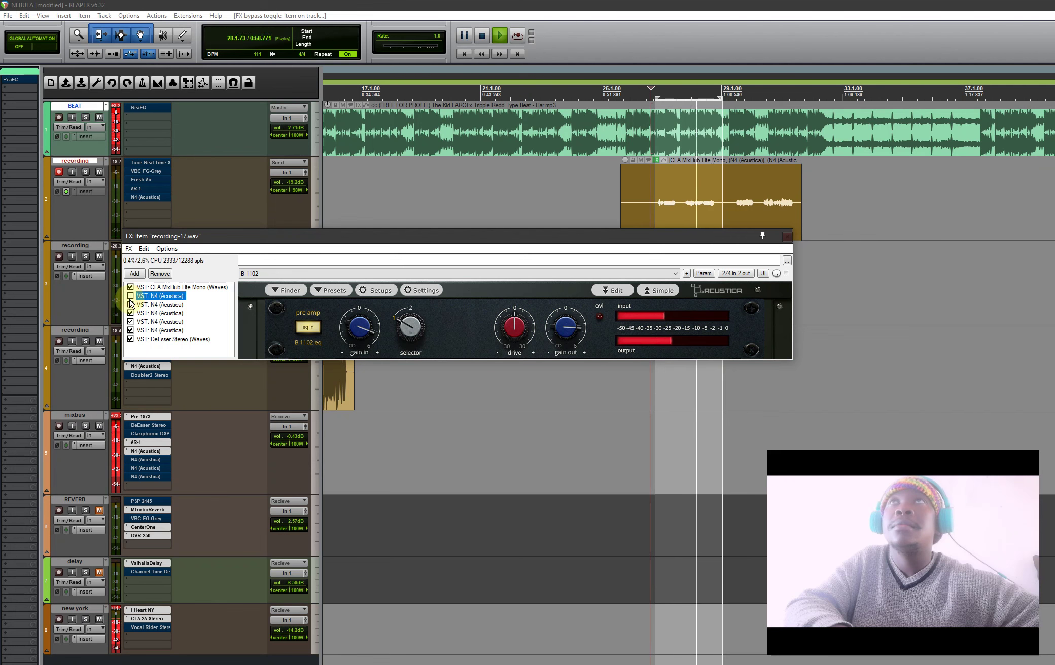
pyautogui.click(149, 305)
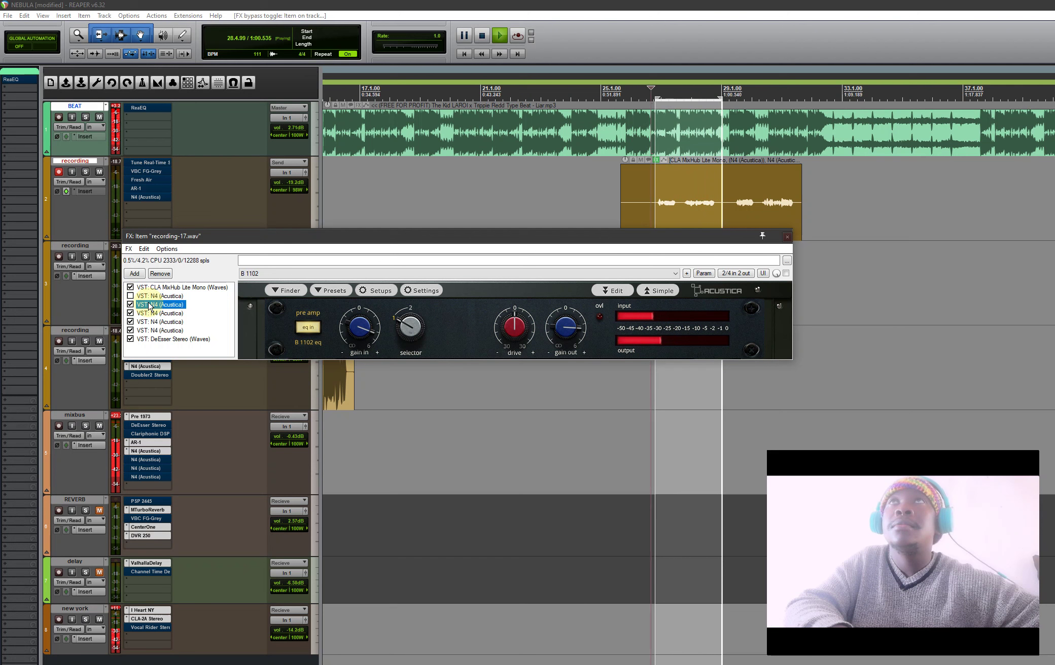
# - Stop playback and move the take's FX window down to uncover the recorded item
pyautogui.click(177, 368)
pyautogui.press('space')
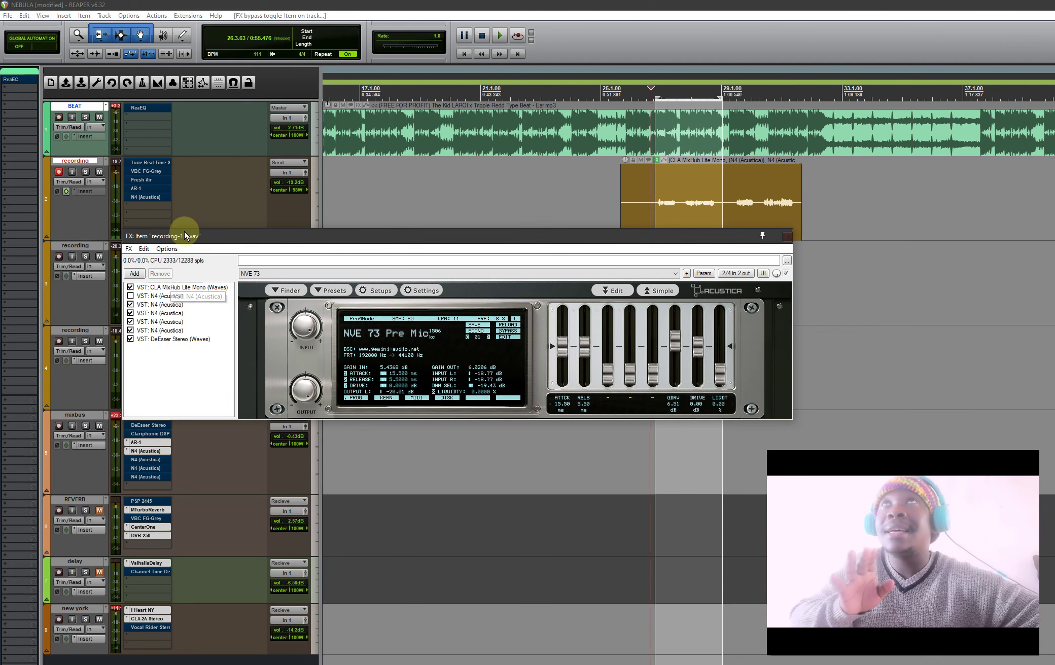
pyautogui.moveTo(183, 229); pyautogui.dragTo(212, 294)
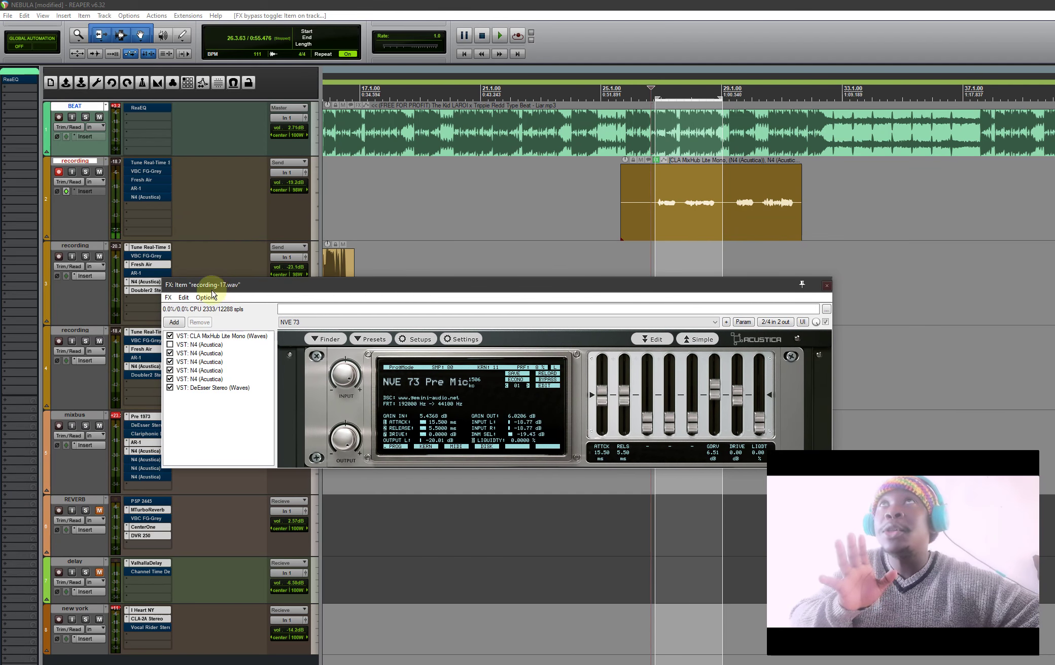